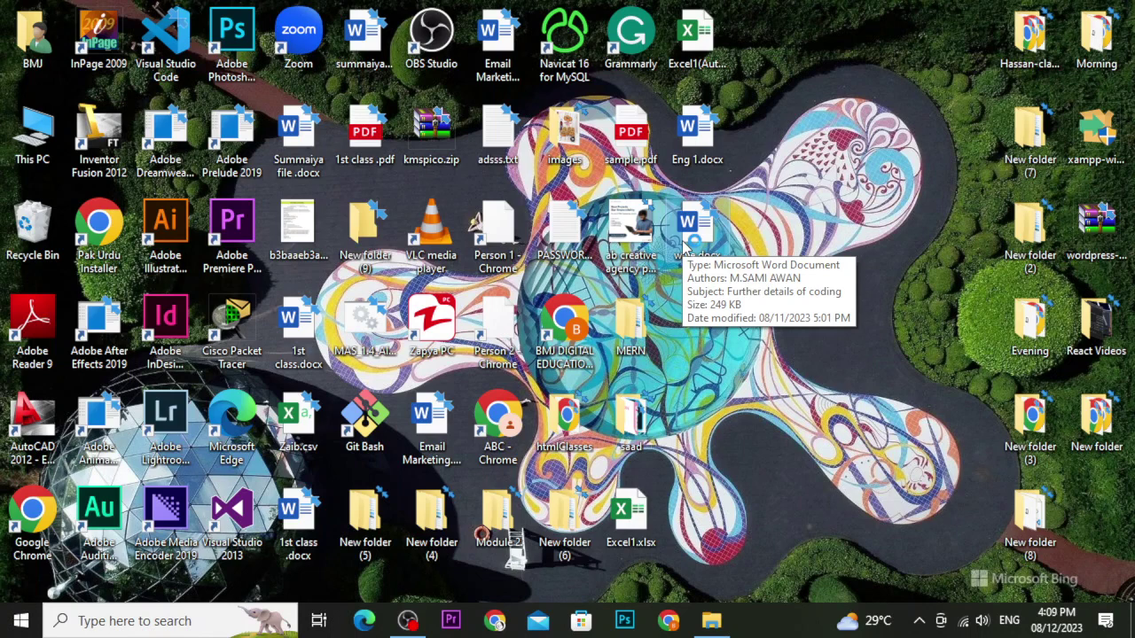
# Open wwe.docx from the desktop and place the cursor in the empty space below the numbered list on the last page
pyautogui.doubleClick(684, 248)
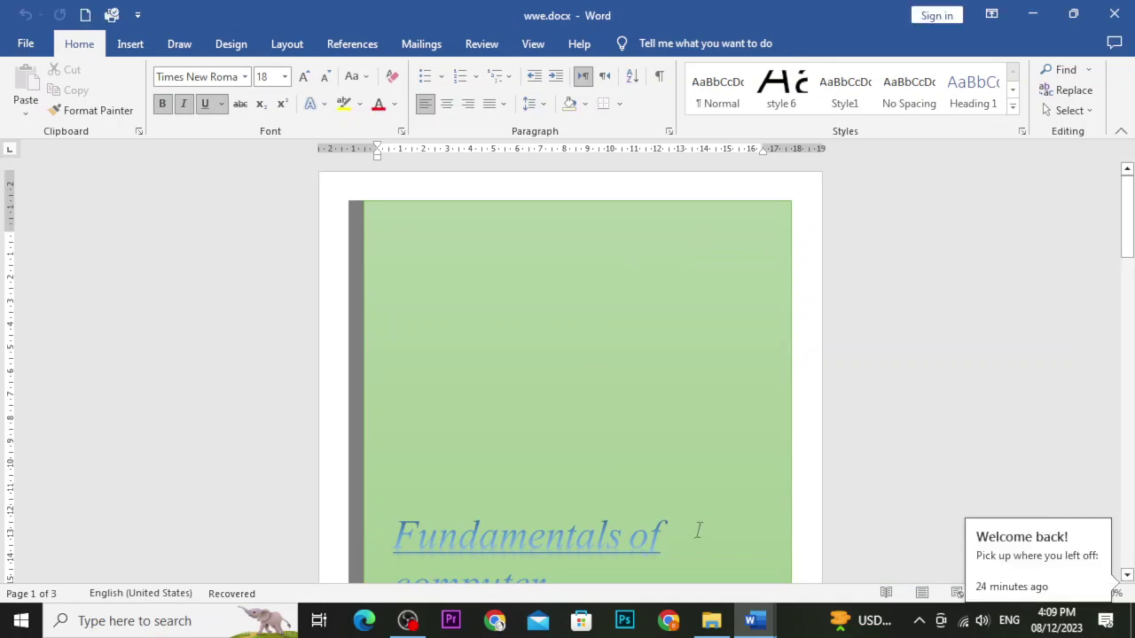
pyautogui.scroll(-2, 654, 464)
pyautogui.scroll(-15, 654, 464)
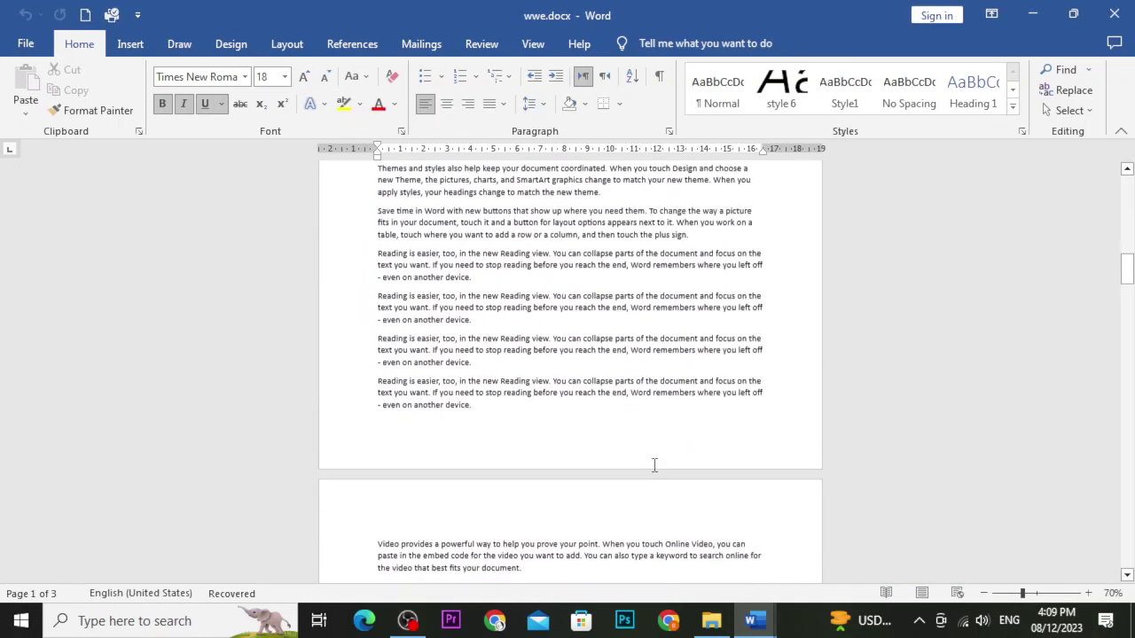
pyautogui.scroll(-15, 654, 464)
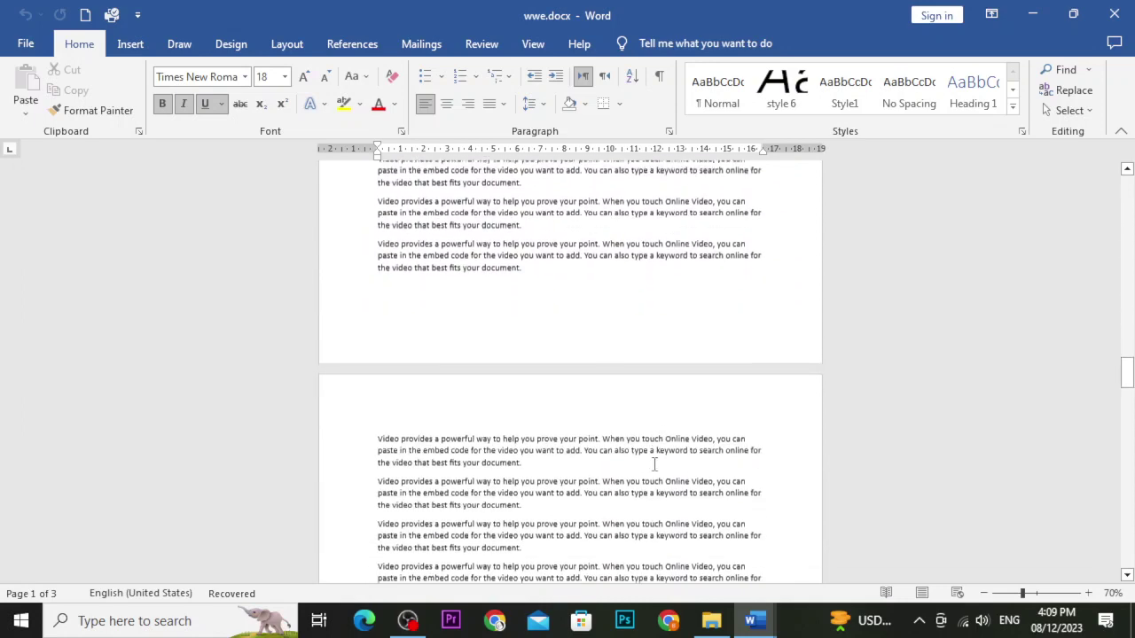
pyautogui.scroll(-15, 654, 464)
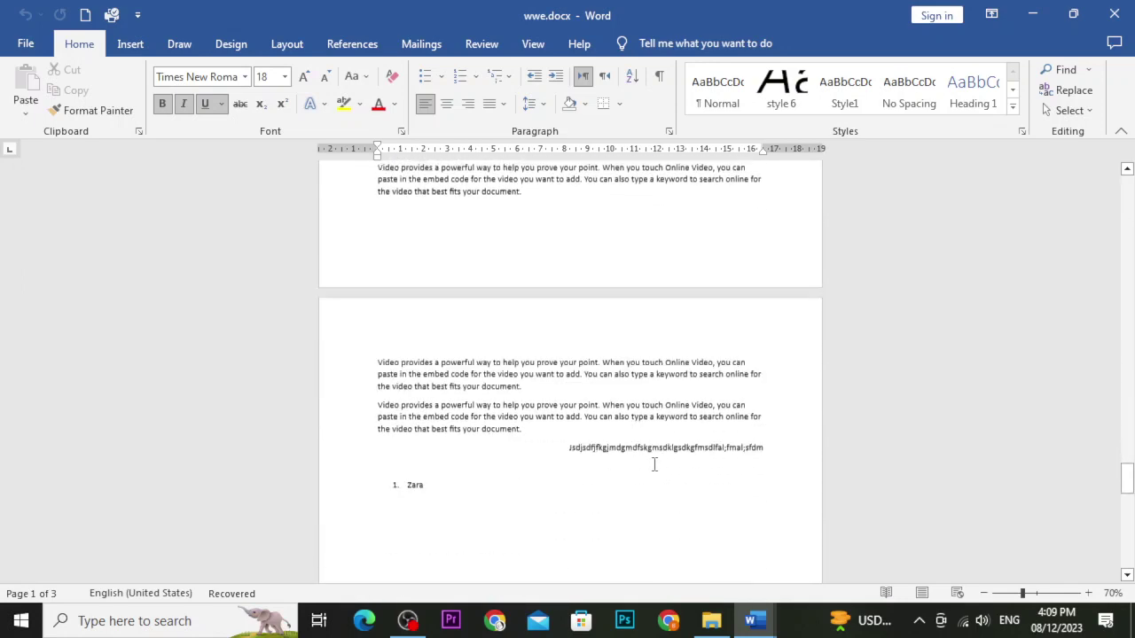
pyautogui.scroll(-10, 654, 464)
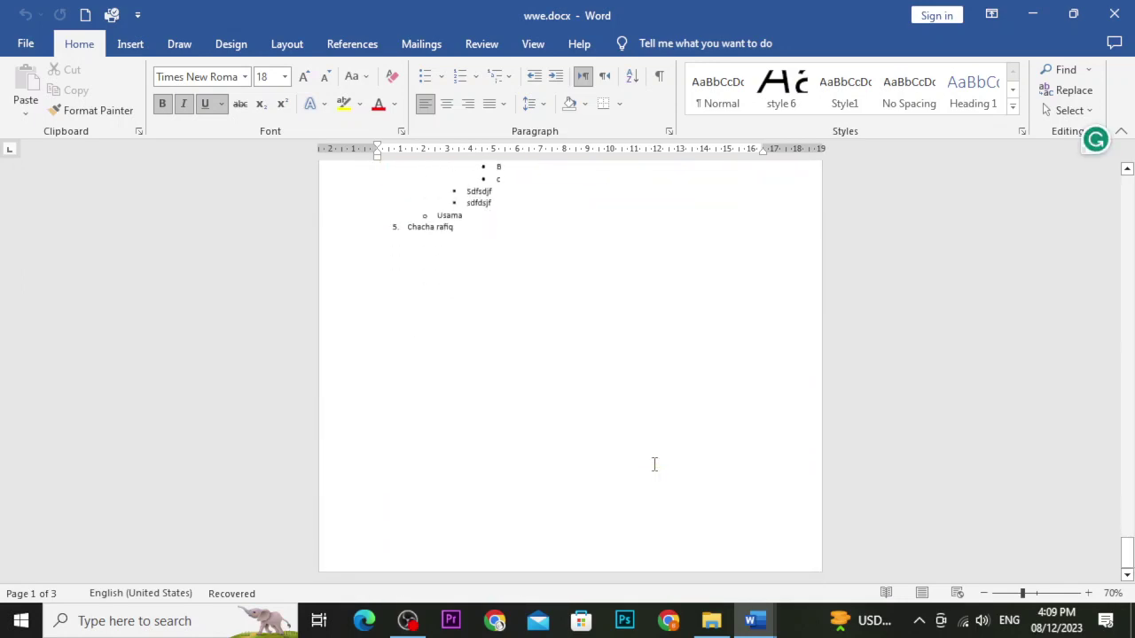
pyautogui.click(573, 461)
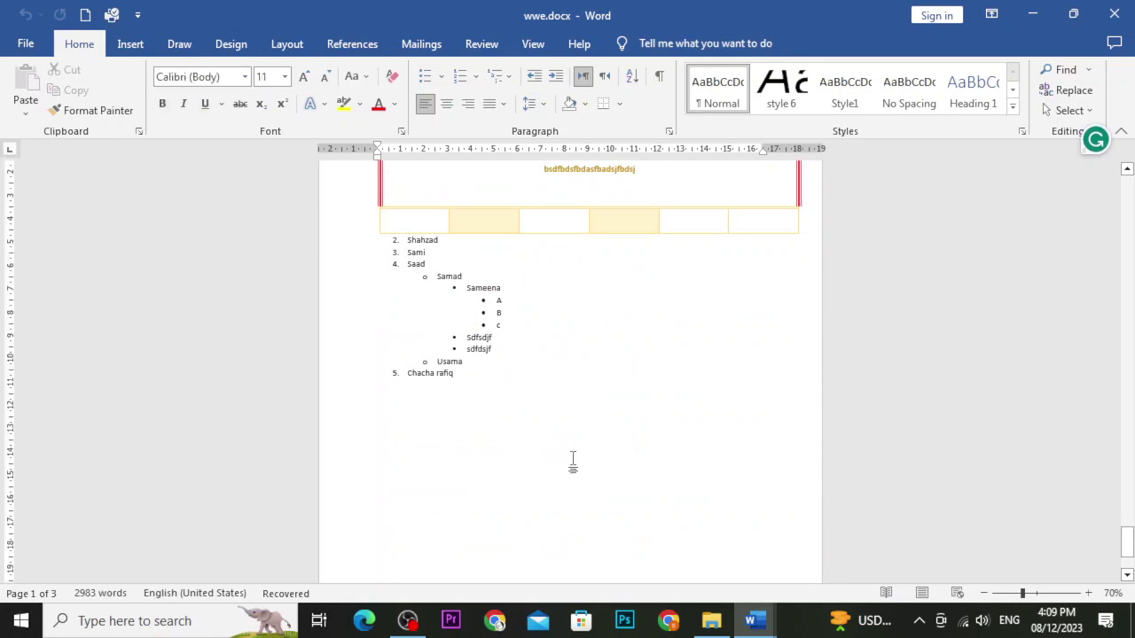
# Return to the wwe.docx window rather than the AutoRecovered copy, and save the document
pyautogui.click(752, 621)
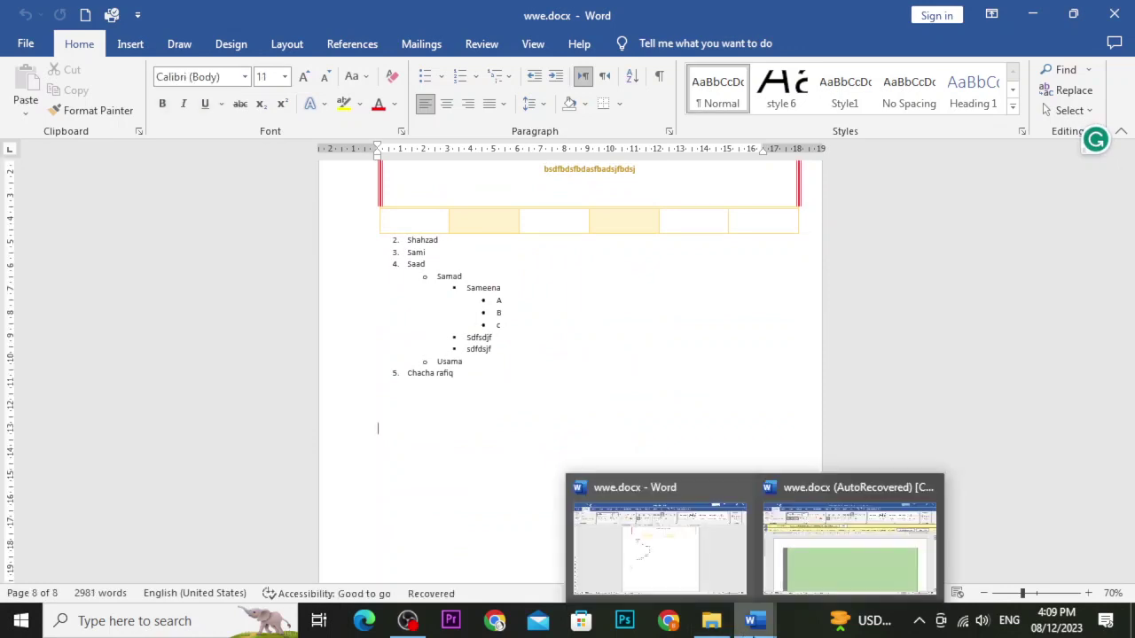
pyautogui.click(708, 571)
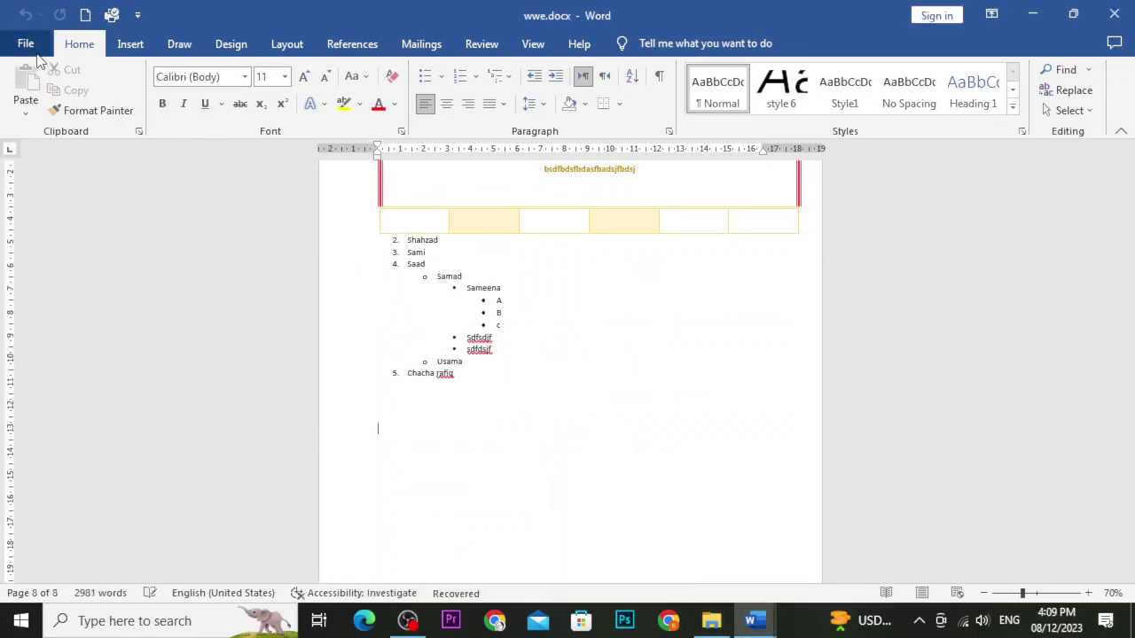
pyautogui.click(45, 62)
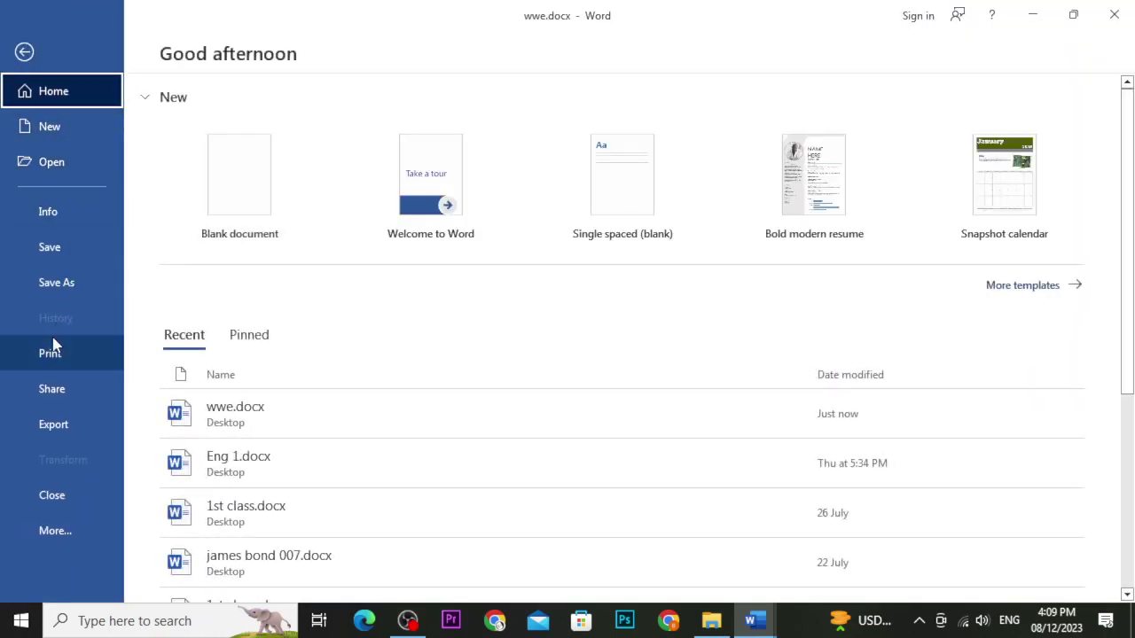
pyautogui.click(53, 251)
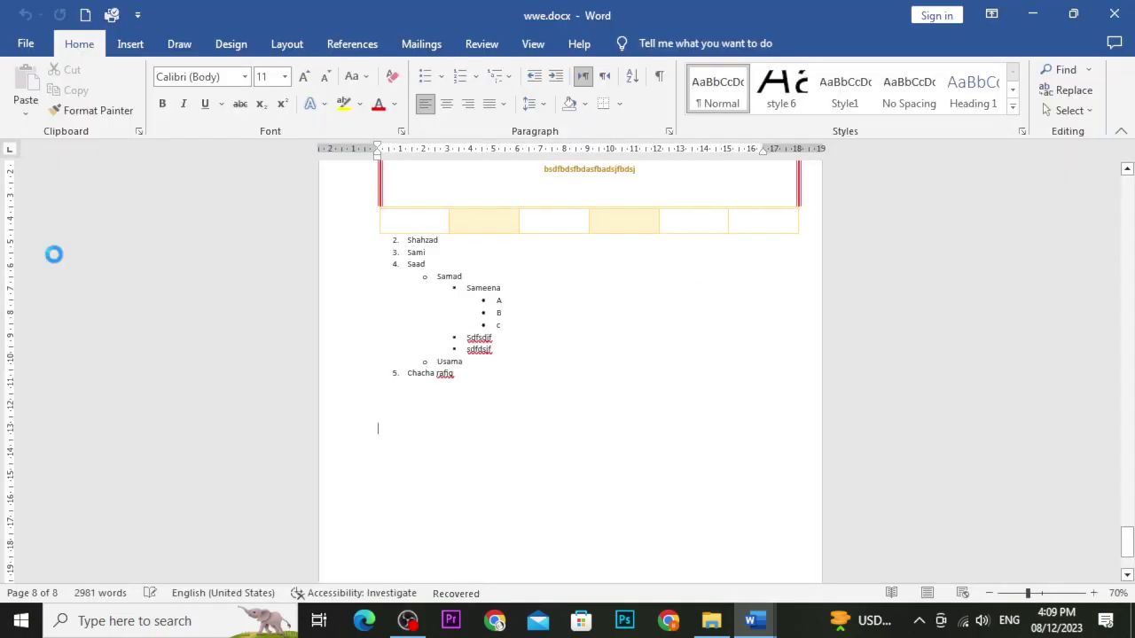
pyautogui.click(25, 43)
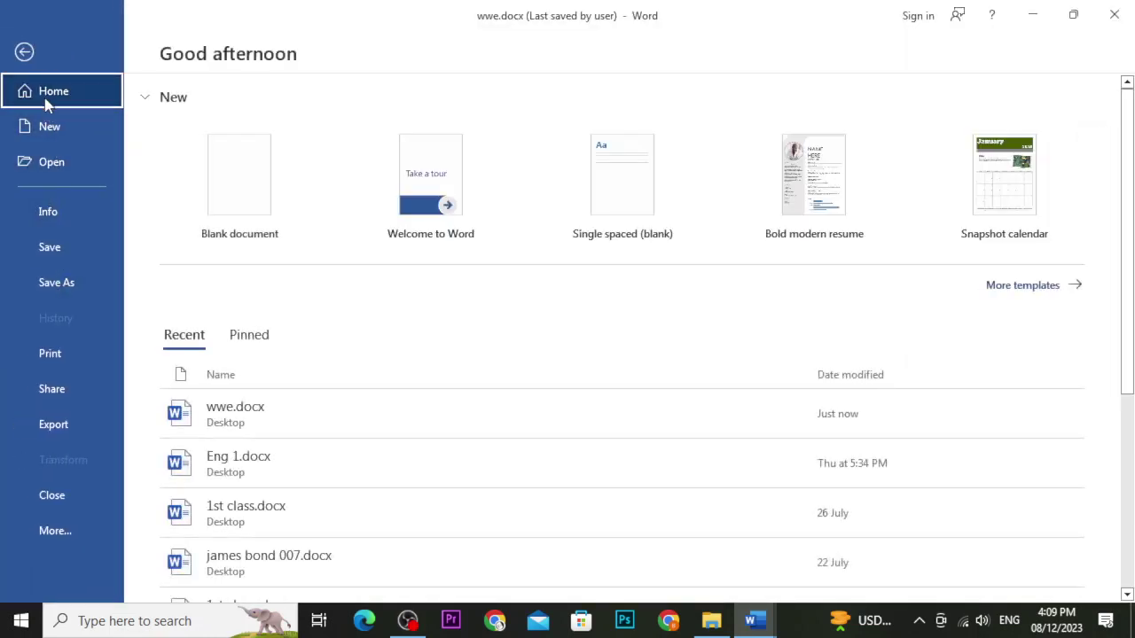
pyautogui.click(54, 162)
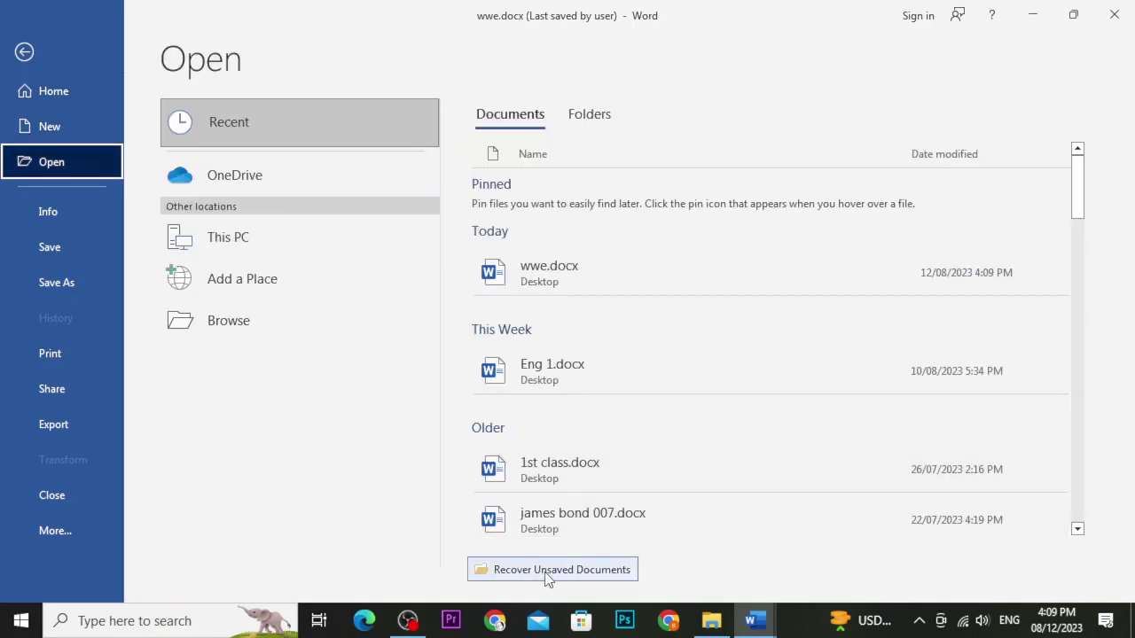
pyautogui.press('Escape')
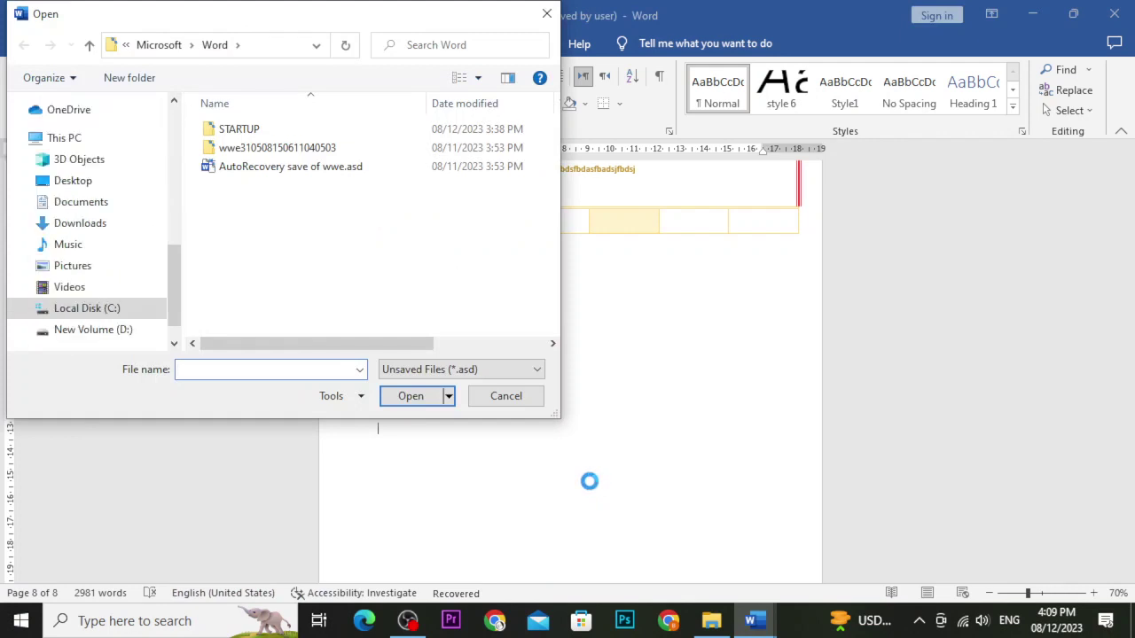
pyautogui.click(514, 397)
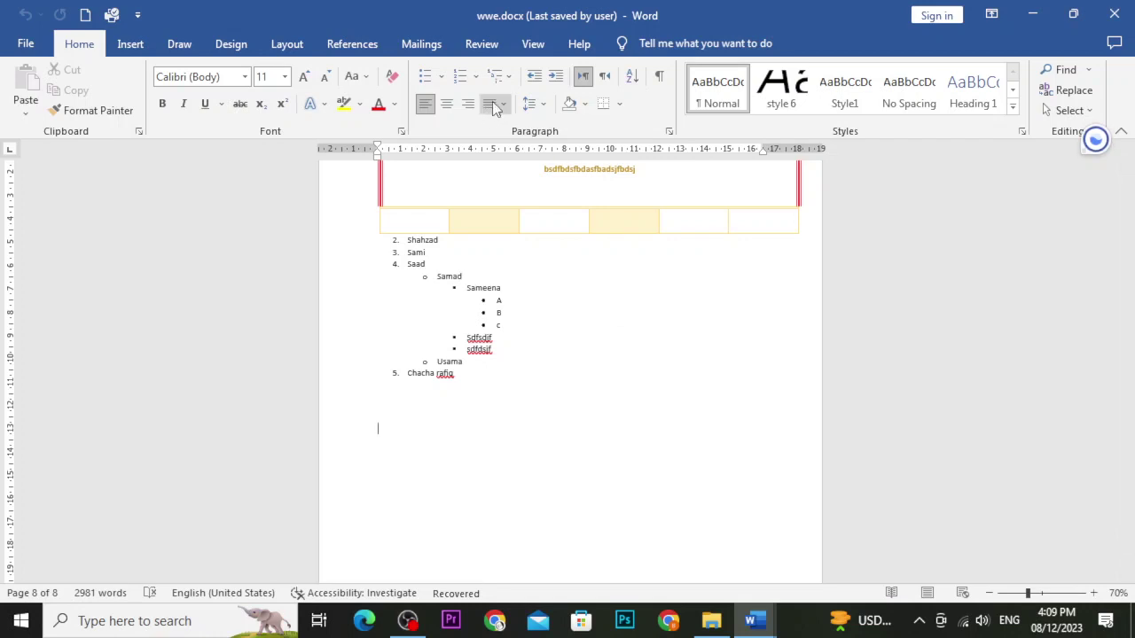
# Insert the picture Screenshot (3).png from the Screenshots folder in Pictures below the numbered list
pyautogui.click(140, 46)
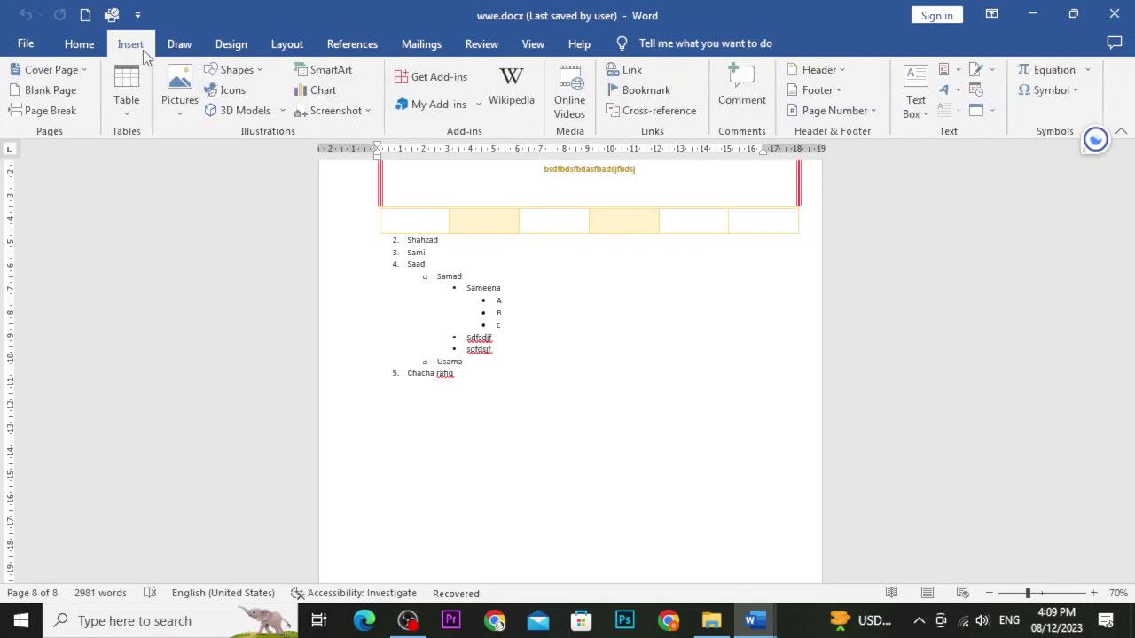
pyautogui.click(185, 112)
pyautogui.click(210, 157)
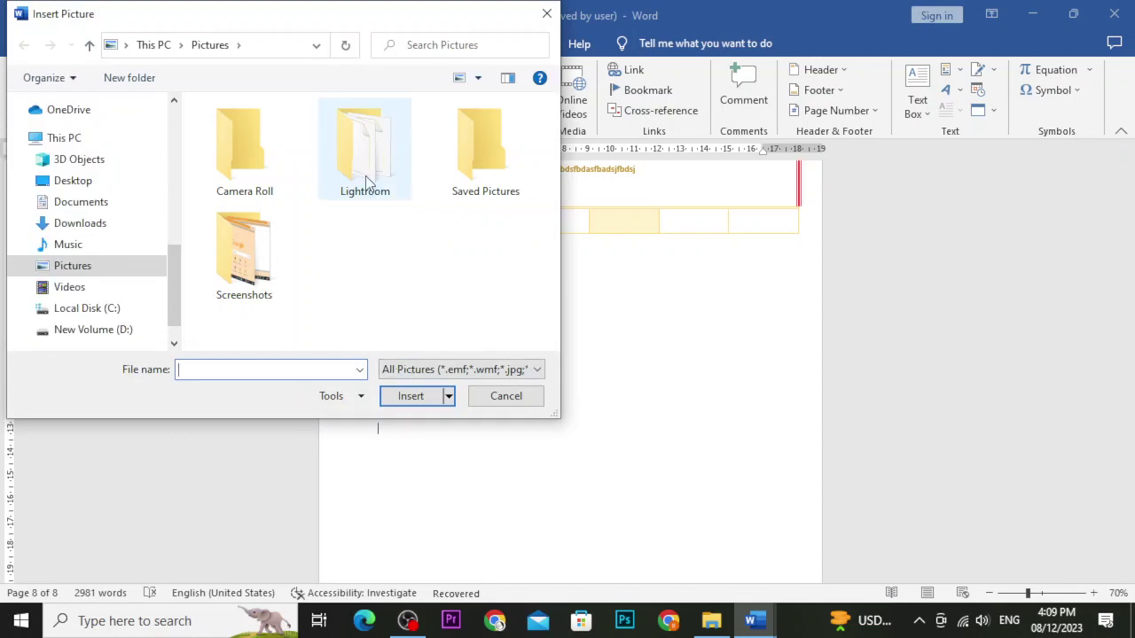
pyautogui.doubleClick(365, 182)
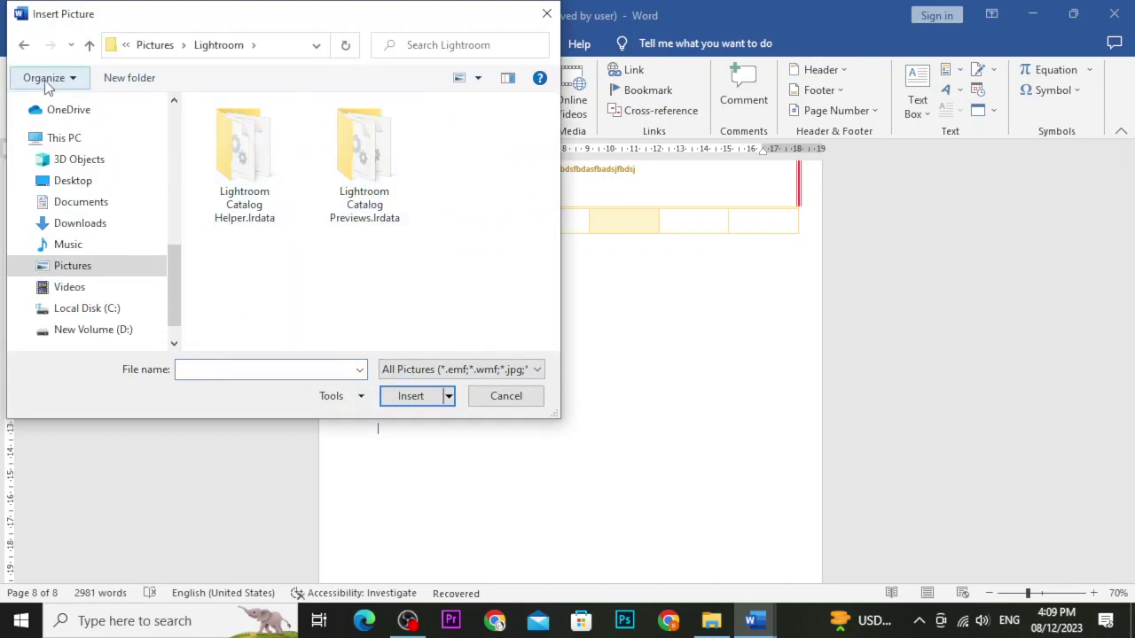
pyautogui.click(24, 50)
pyautogui.doubleClick(242, 163)
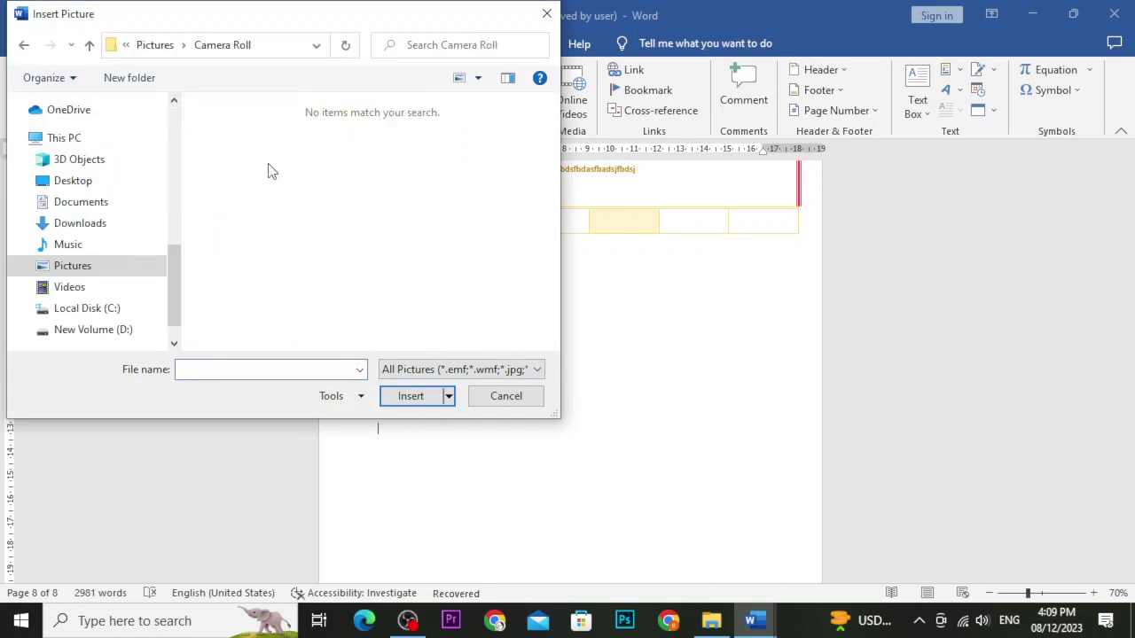
pyautogui.click(24, 50)
pyautogui.doubleClick(512, 192)
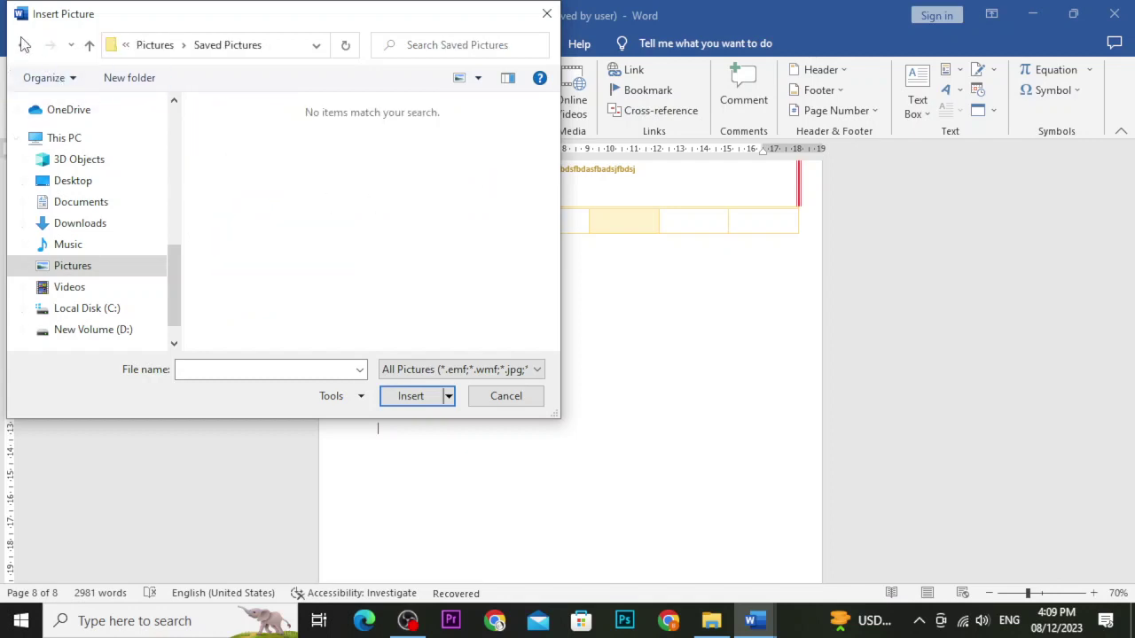
pyautogui.click(24, 45)
pyautogui.doubleClick(253, 243)
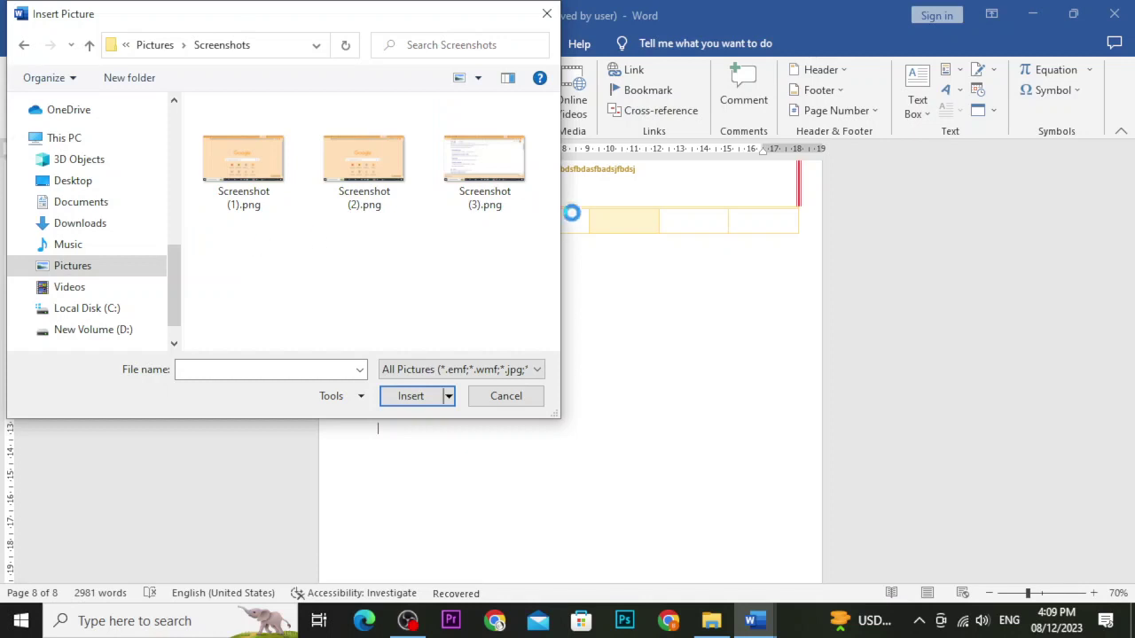
pyautogui.click(464, 172)
pyautogui.click(420, 401)
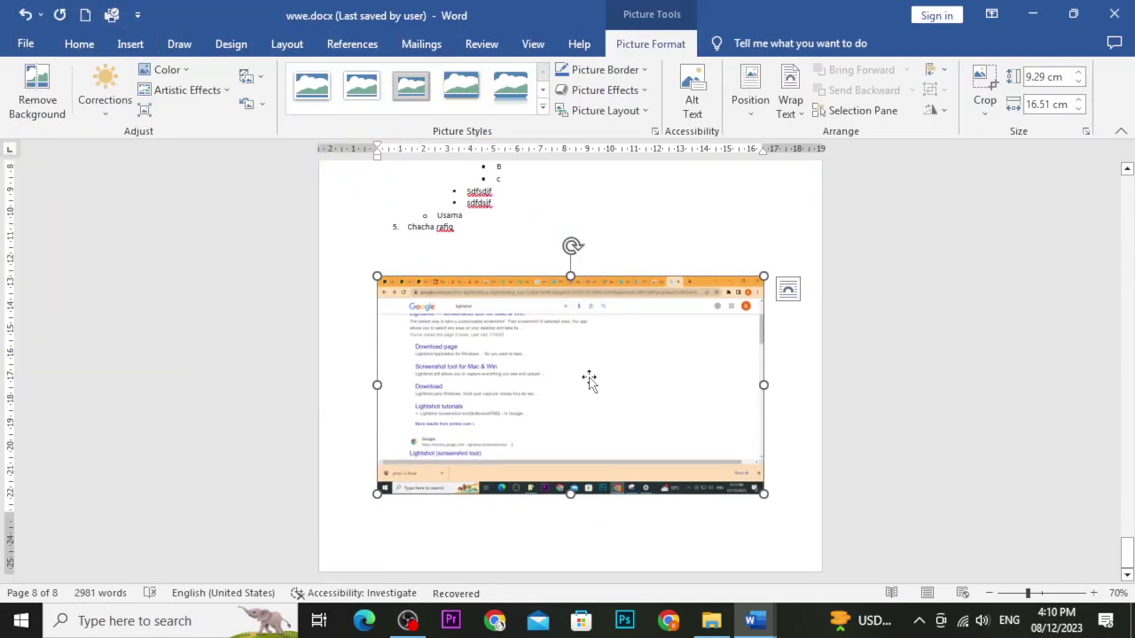
# Select the inserted screenshot and display its picture formatting tools
pyautogui.scroll(5, 589, 377)
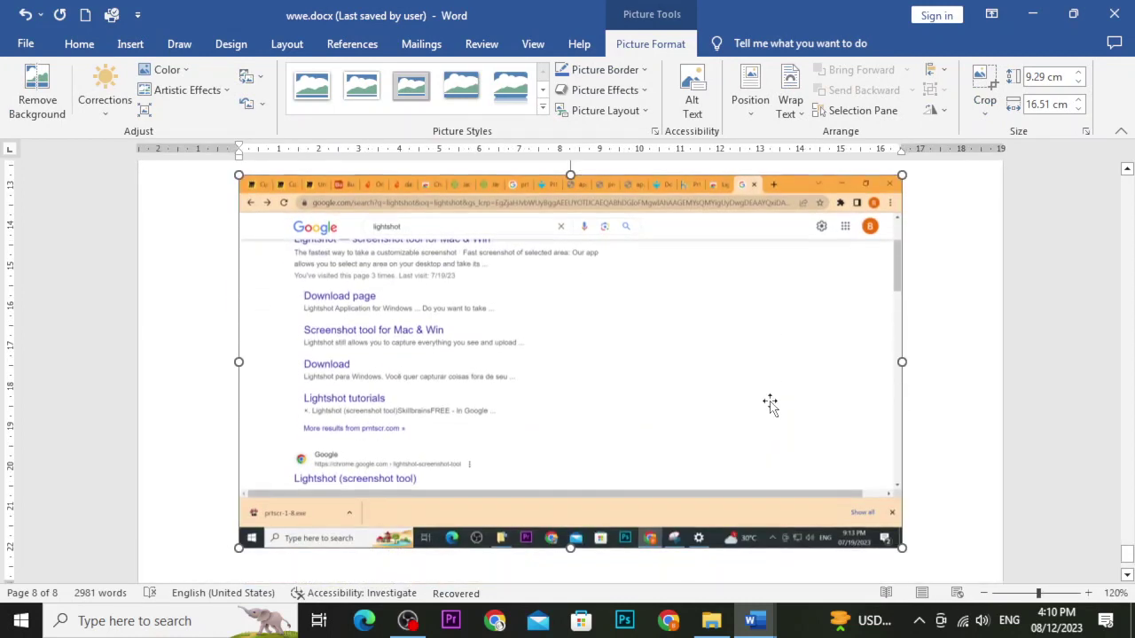
pyautogui.click(970, 366)
pyautogui.click(712, 307)
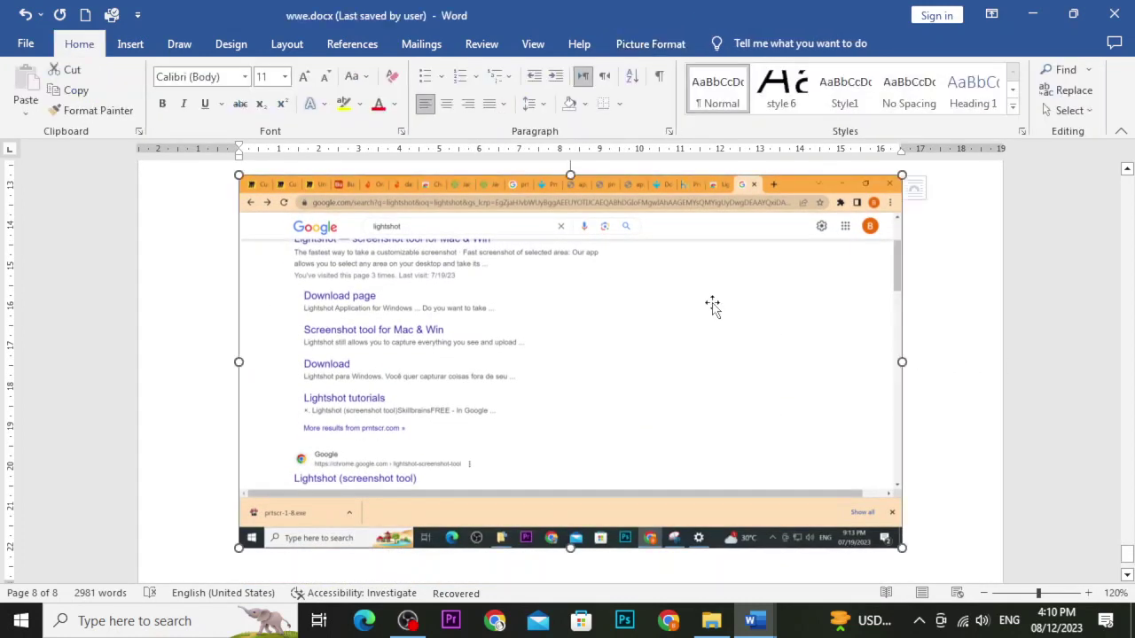
pyautogui.click(650, 44)
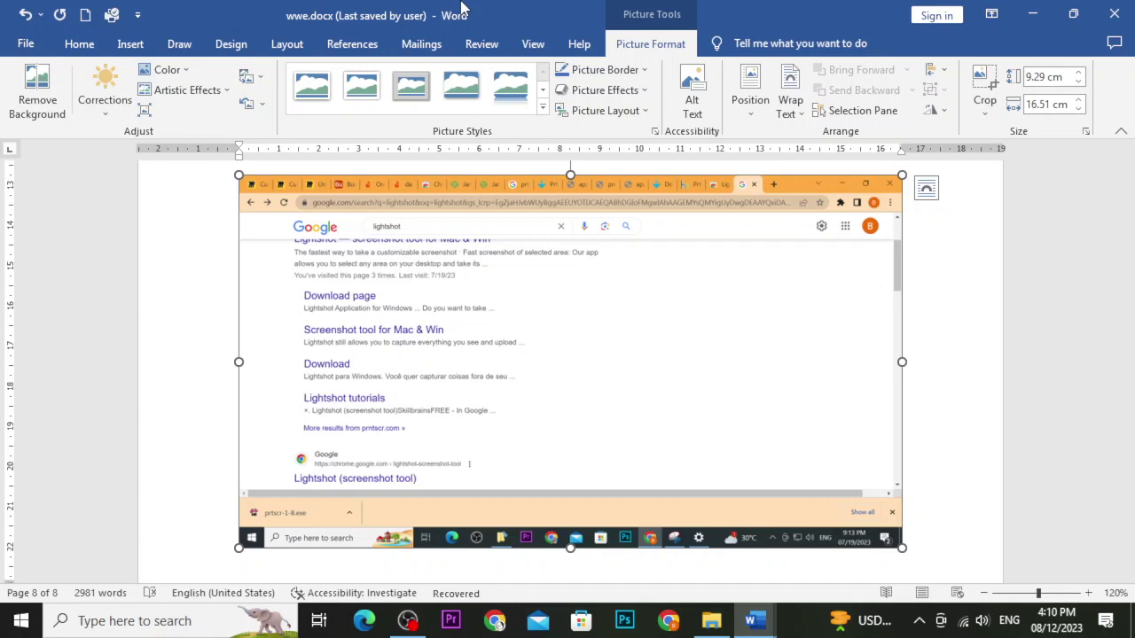
pyautogui.click(912, 289)
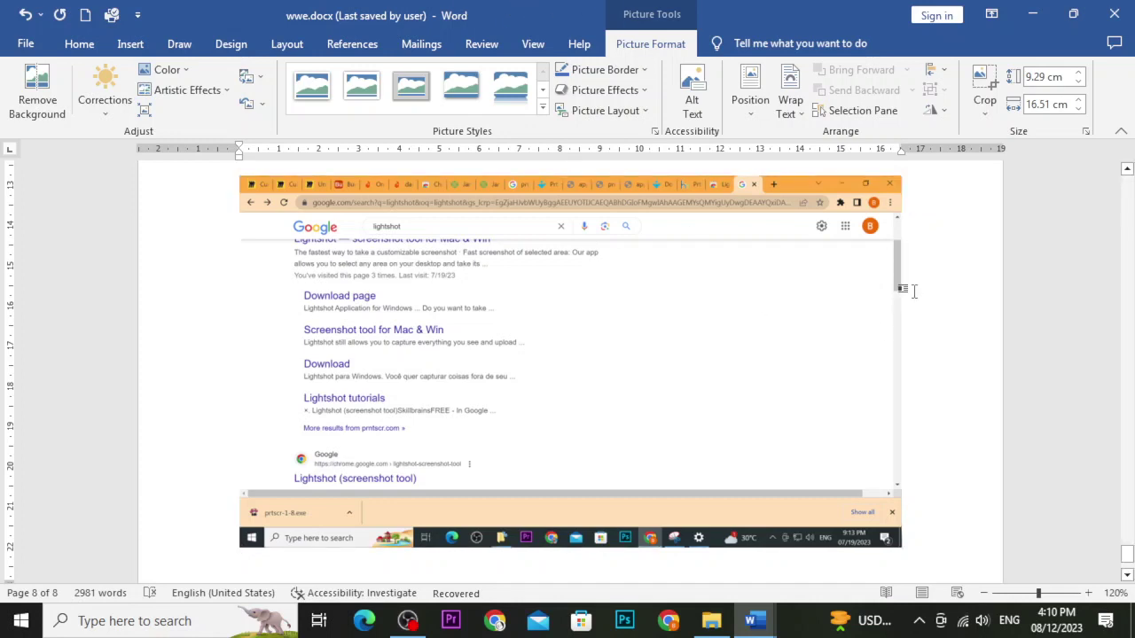
pyautogui.click(798, 323)
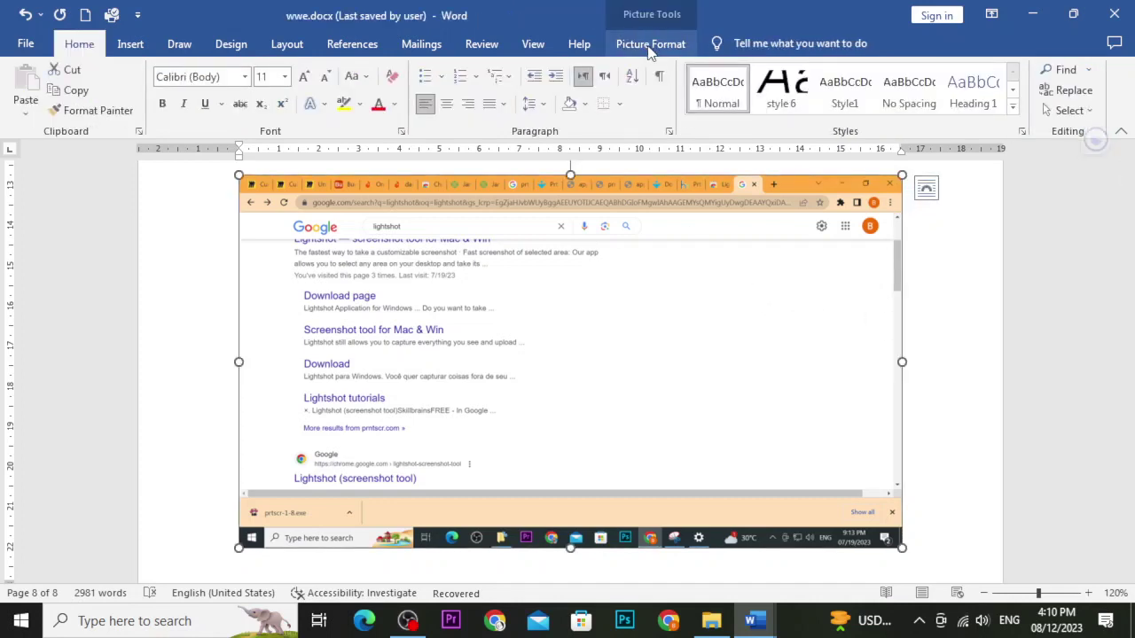
pyautogui.click(650, 44)
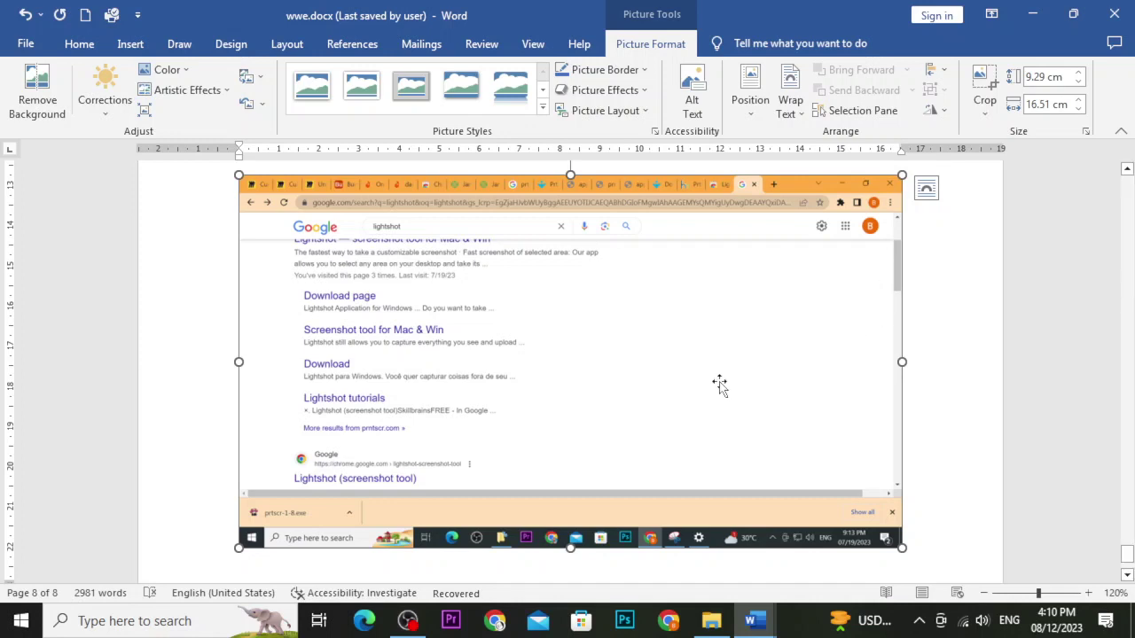
# With the inserted screenshot selected, insert Screenshot (1).png from the Screenshots folder in its place
pyautogui.click(908, 380)
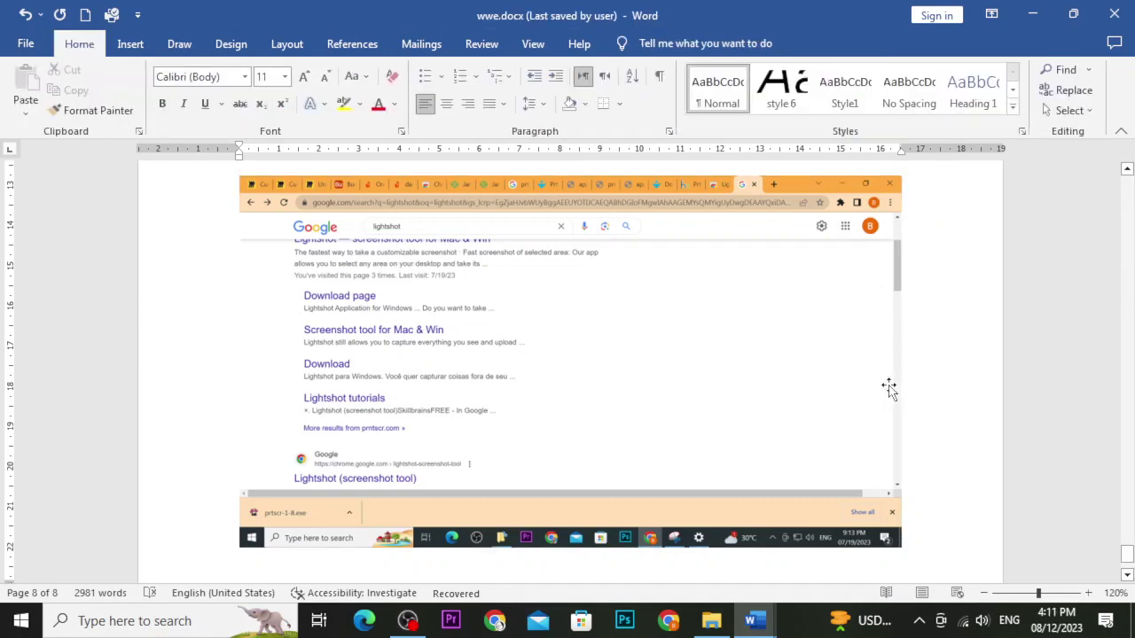
pyautogui.click(745, 385)
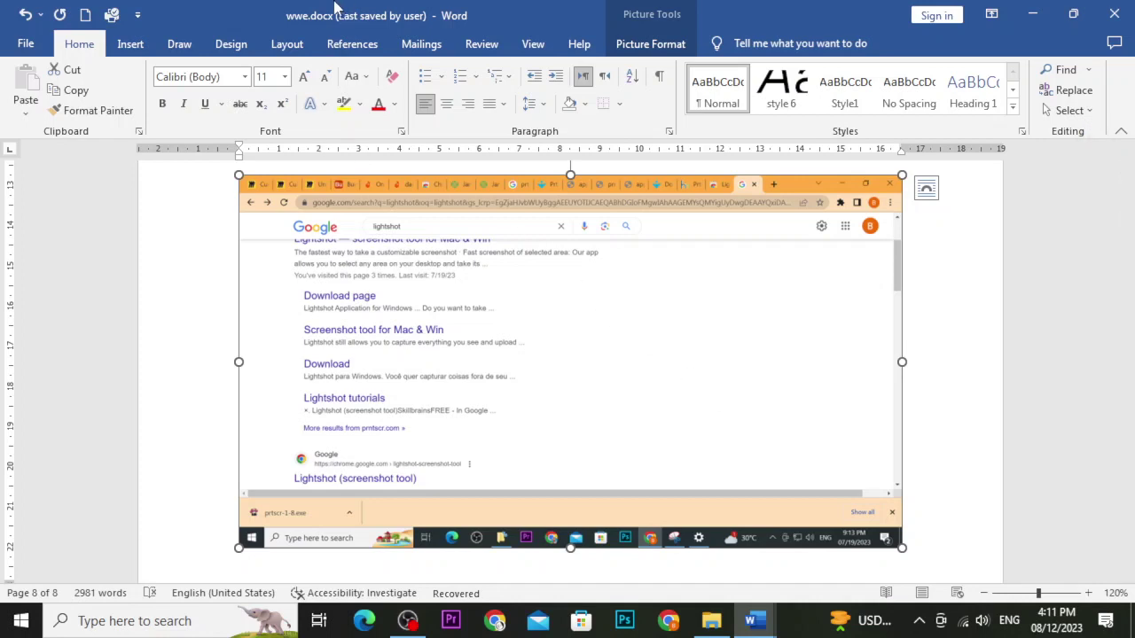
pyautogui.click(130, 44)
pyautogui.click(181, 98)
pyautogui.click(204, 156)
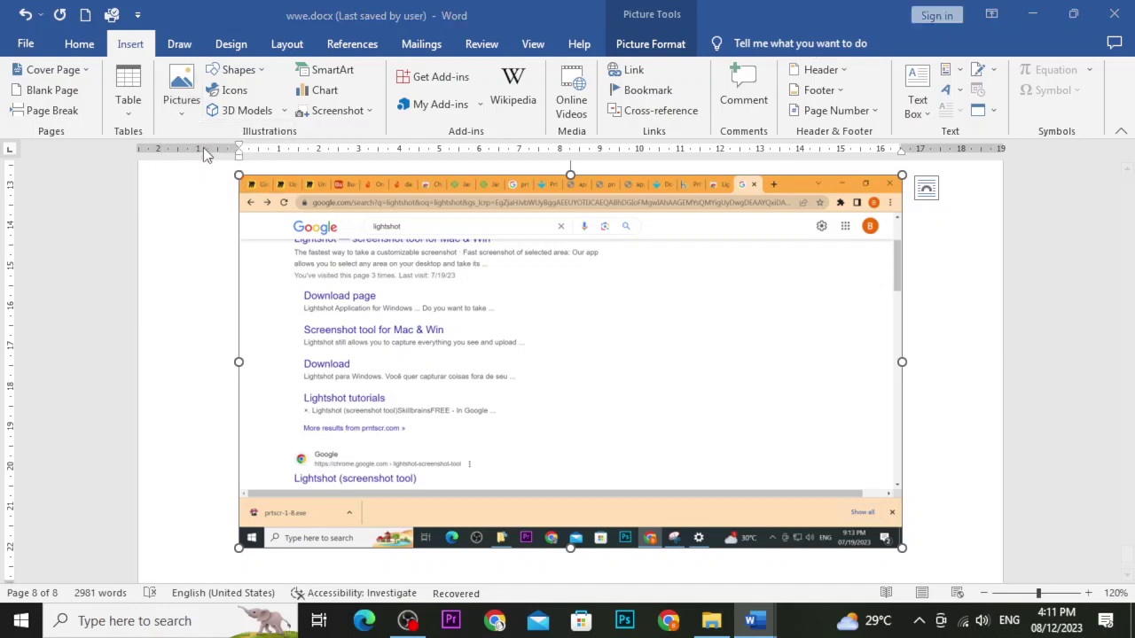
pyautogui.click(273, 189)
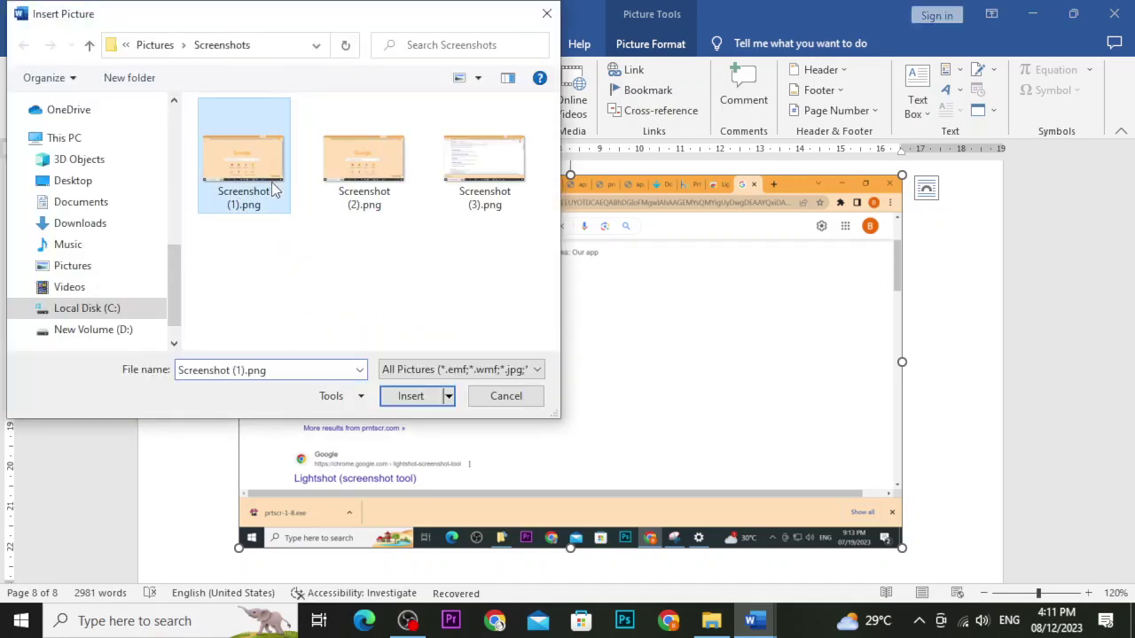
pyautogui.click(403, 392)
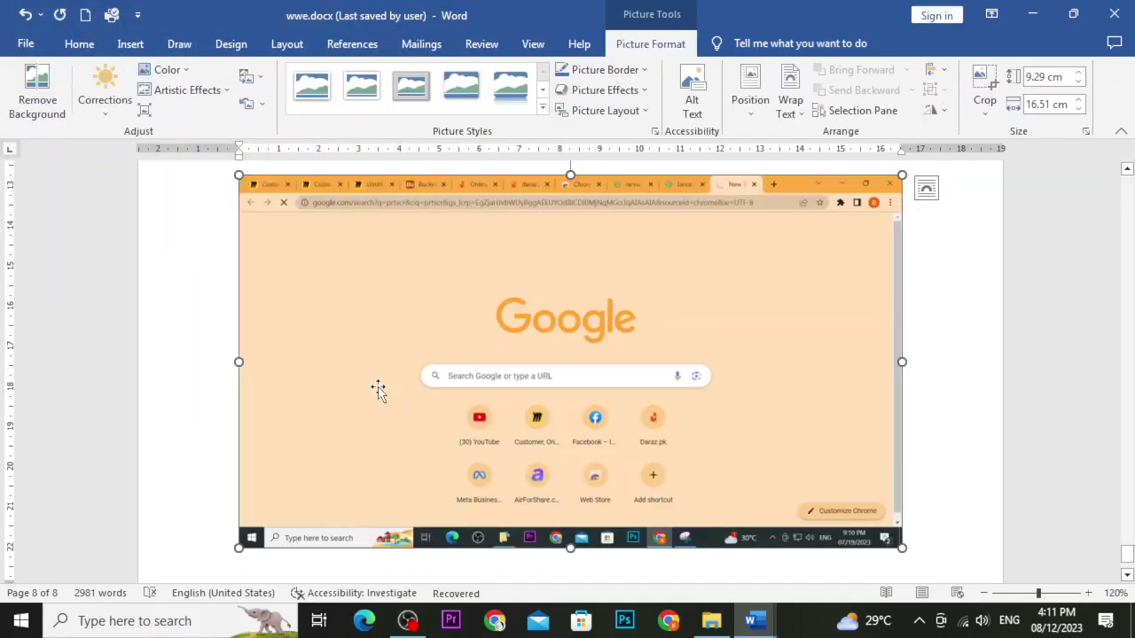
pyautogui.scroll(-3, 506, 374)
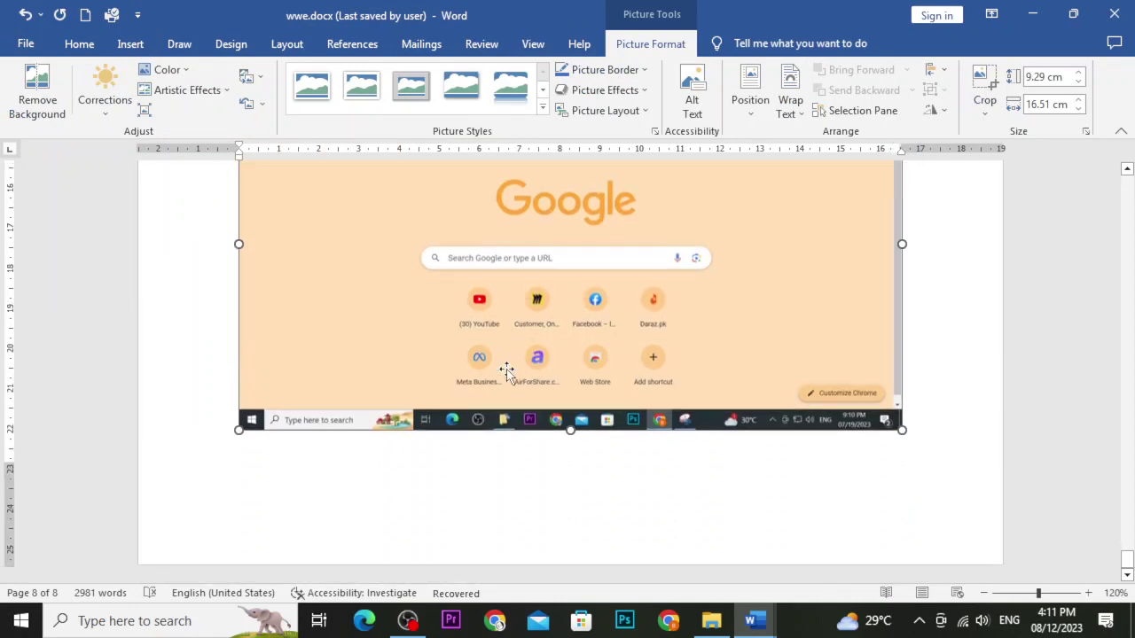
pyautogui.scroll(20, 506, 371)
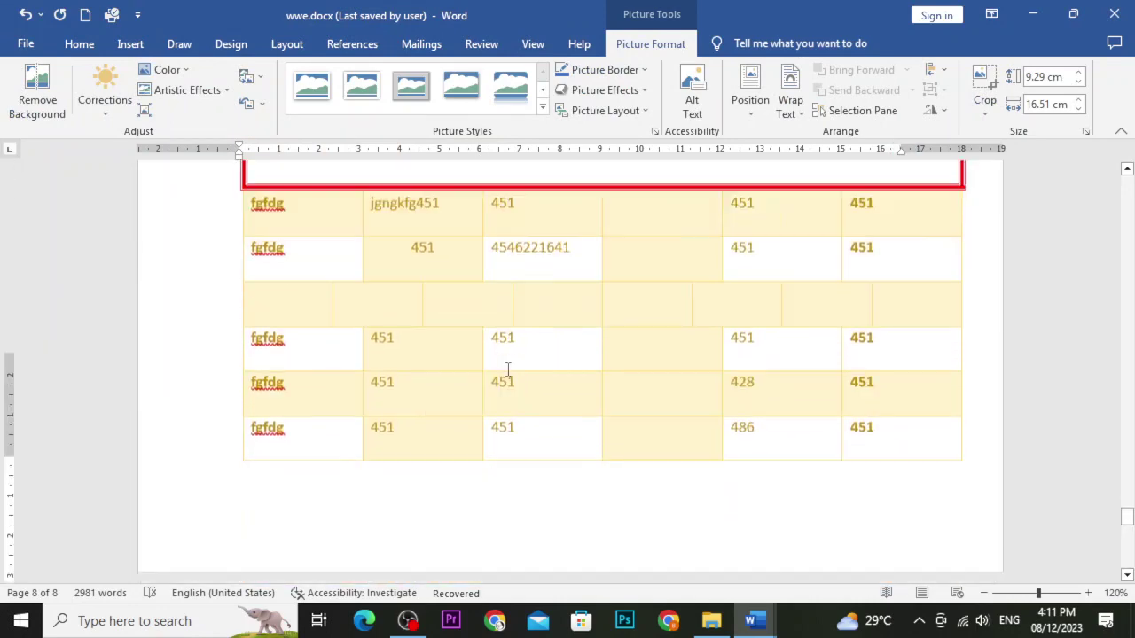
pyautogui.scroll(-15, 507, 370)
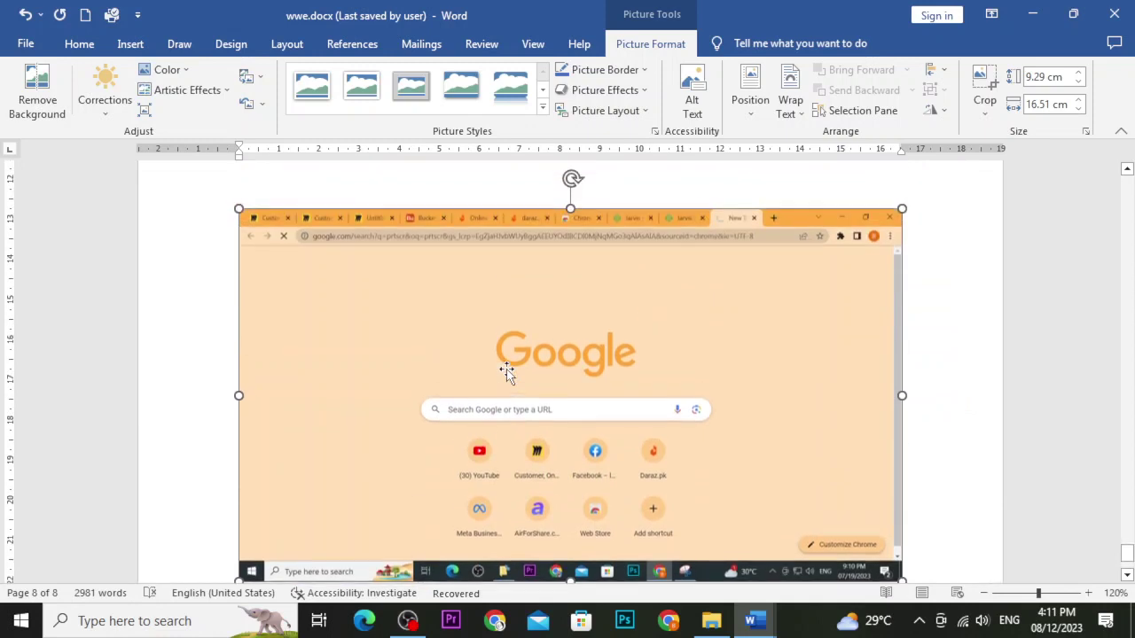
# Shrink the inserted screenshot proportionally to about 7.37 cm high and 13.1 cm wide
pyautogui.scroll(-1, 497, 365)
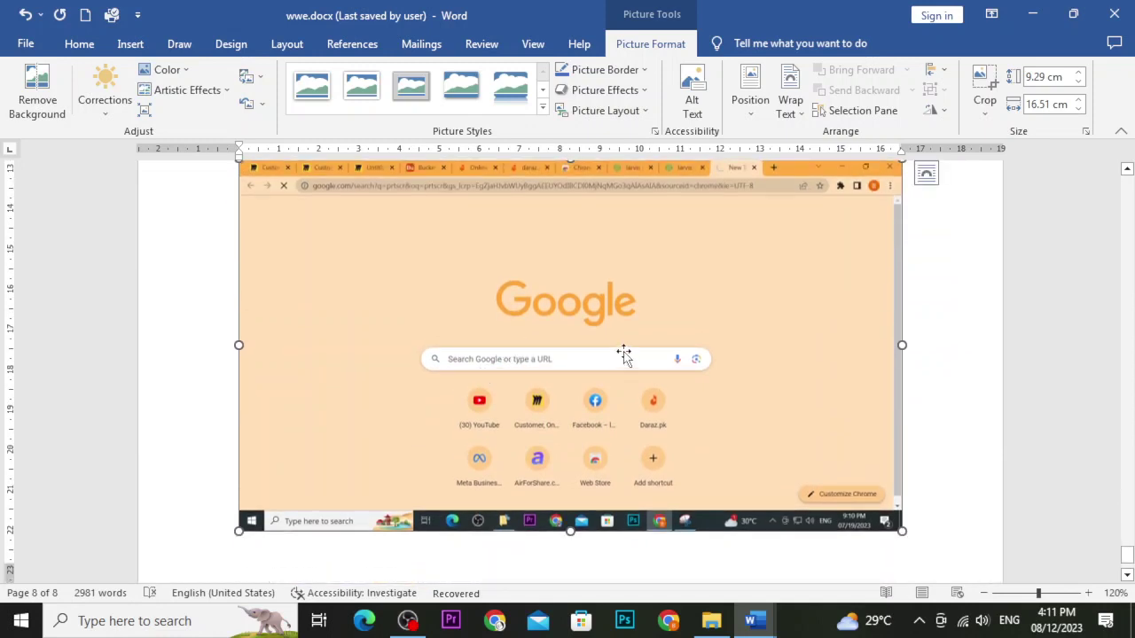
pyautogui.scroll(1, 699, 358)
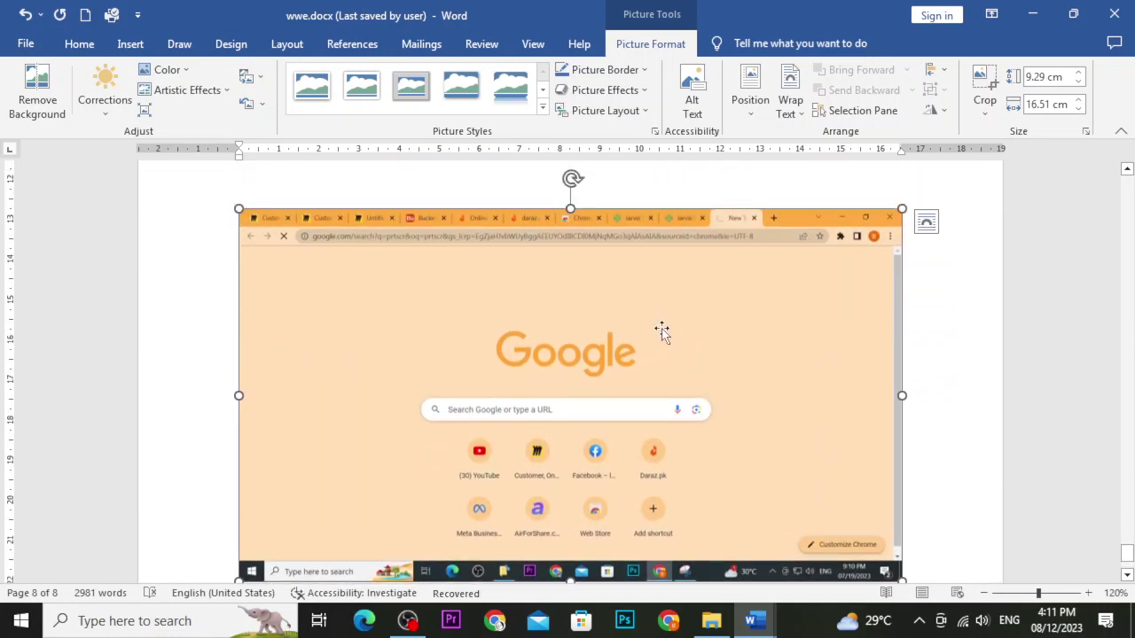
pyautogui.moveTo(662, 331); pyautogui.dragTo(708, 376)
pyautogui.scroll(-1, 888, 532)
pyautogui.moveTo(902, 533); pyautogui.dragTo(765, 454)
# Try to move the resized screenshot to another place on the page
pyautogui.moveTo(614, 352); pyautogui.dragTo(754, 404)
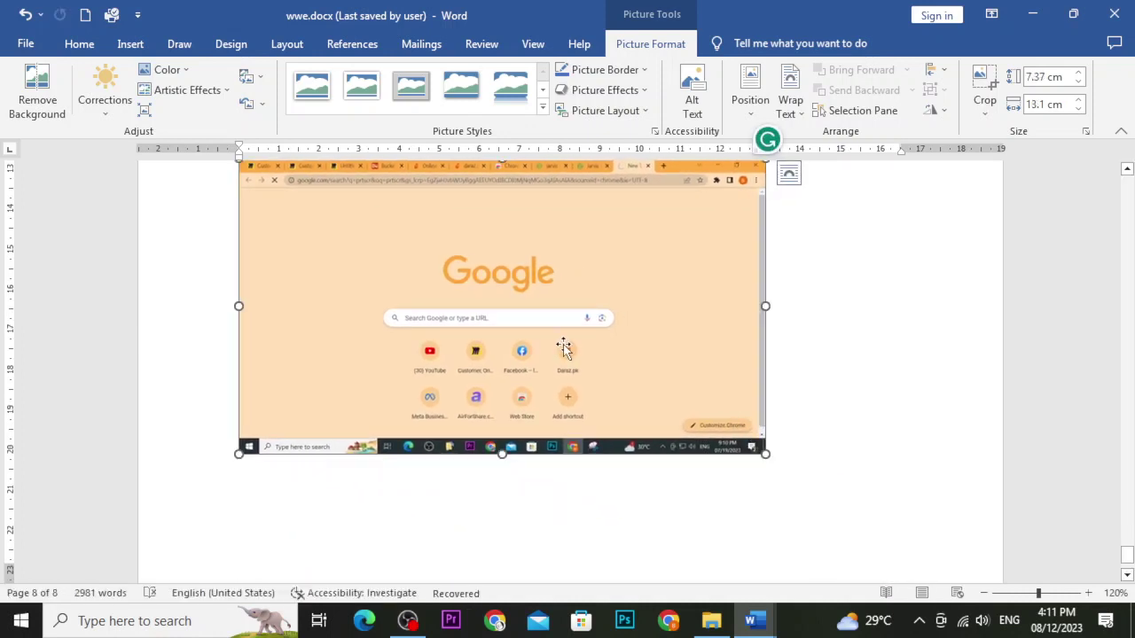
pyautogui.moveTo(563, 347); pyautogui.dragTo(565, 398)
pyautogui.scroll(3, 588, 357)
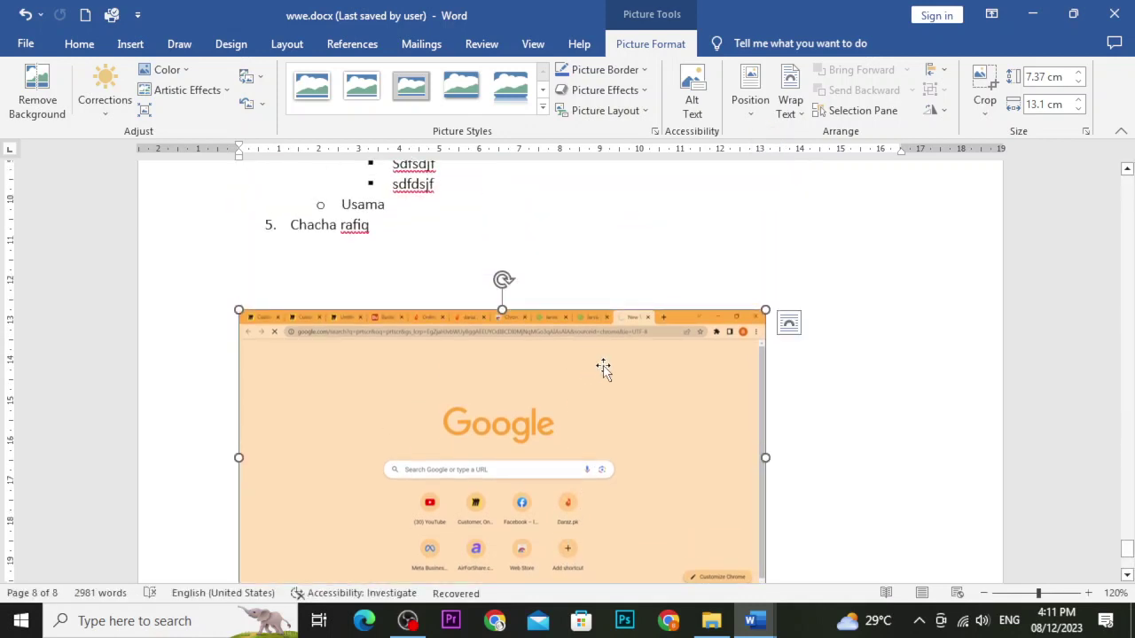
pyautogui.scroll(-3, 590, 391)
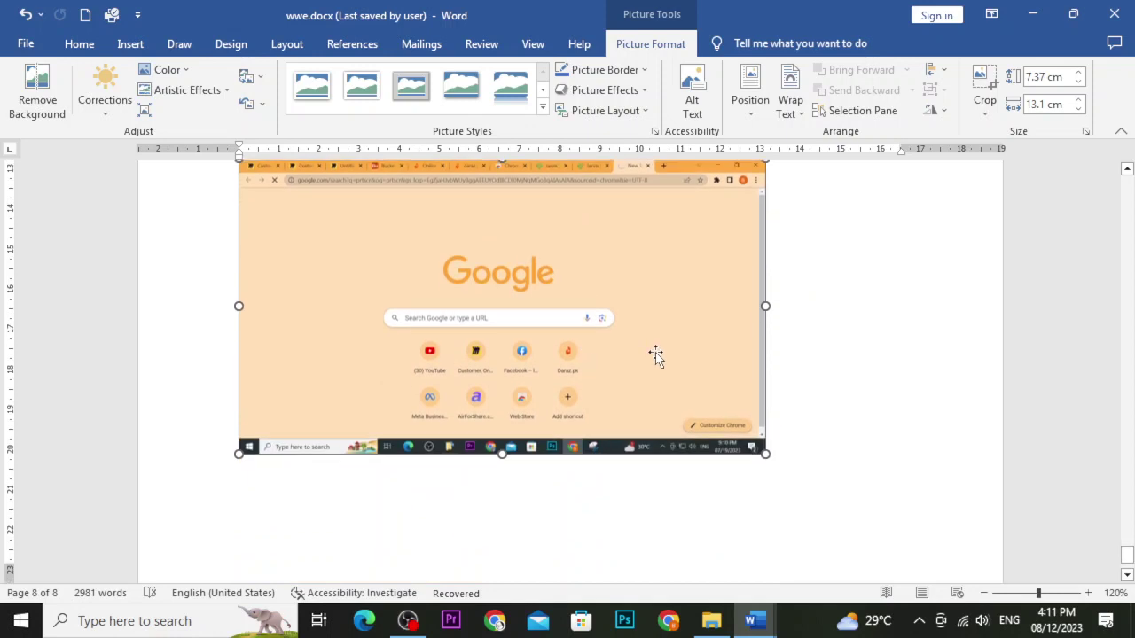
# Narrow the screenshot to about 9.89 cm wide without changing its height
pyautogui.moveTo(758, 312); pyautogui.dragTo(509, 294)
pyautogui.moveTo(238, 305); pyautogui.dragTo(368, 311)
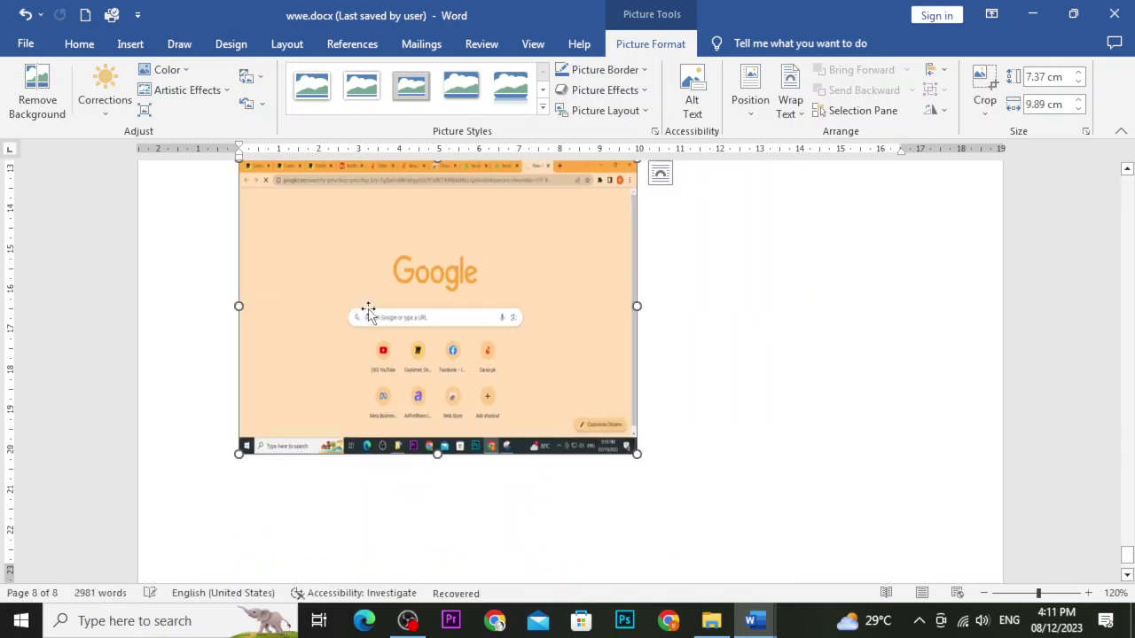
pyautogui.scroll(3, 502, 337)
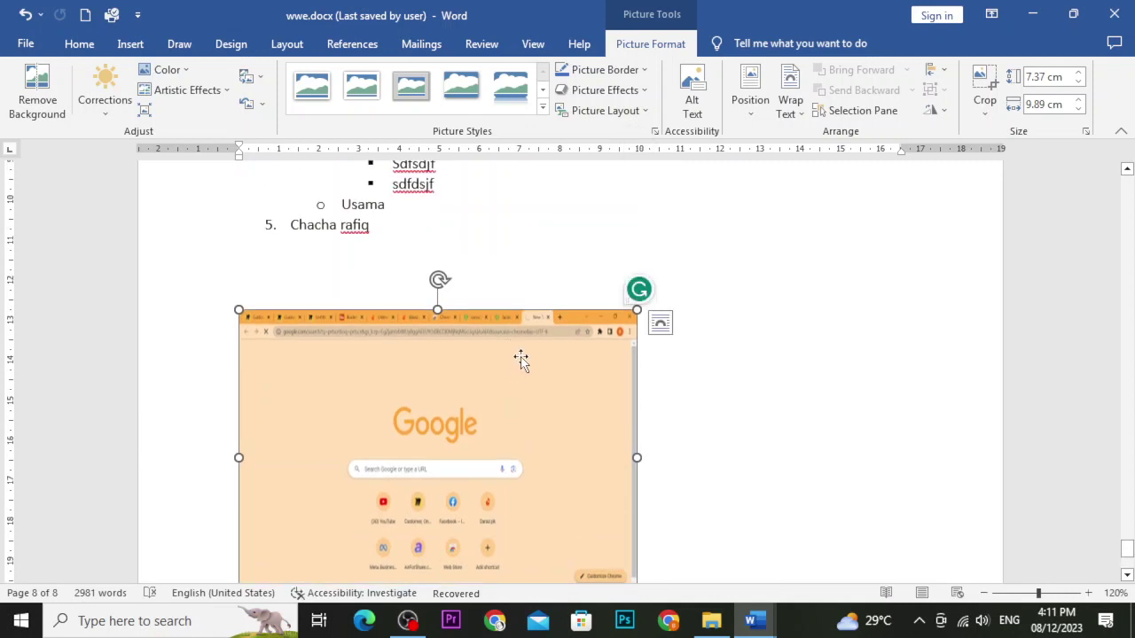
# Duplicate the narrowed screenshot so that copies are stacked directly one below another
pyautogui.moveTo(494, 348); pyautogui.dragTo(669, 275)
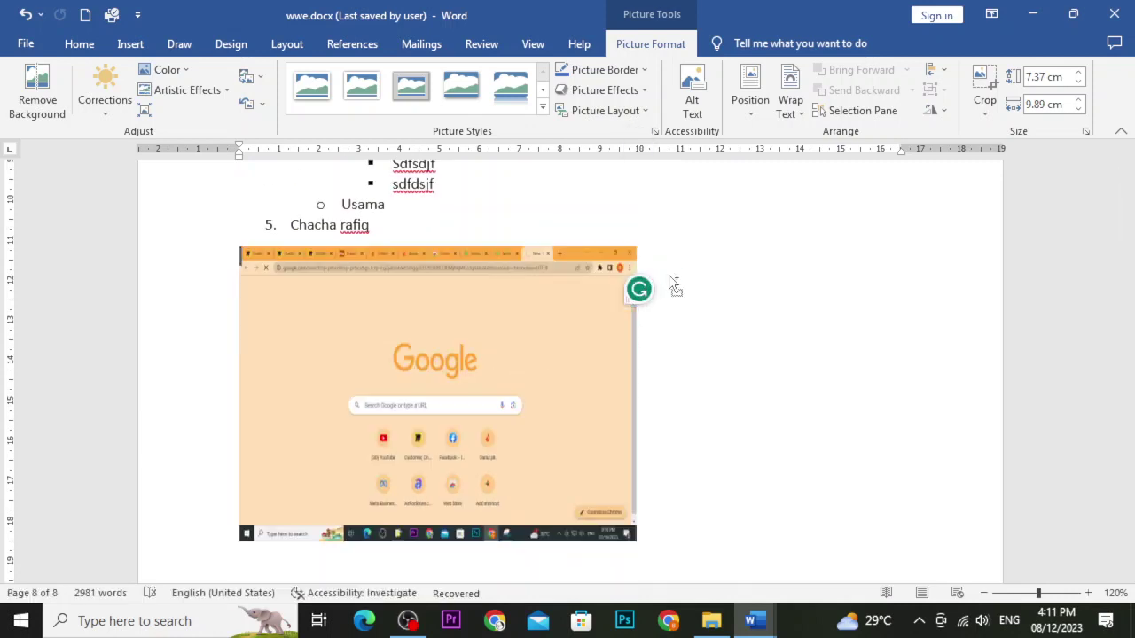
pyautogui.moveTo(631, 339); pyautogui.dragTo(761, 375)
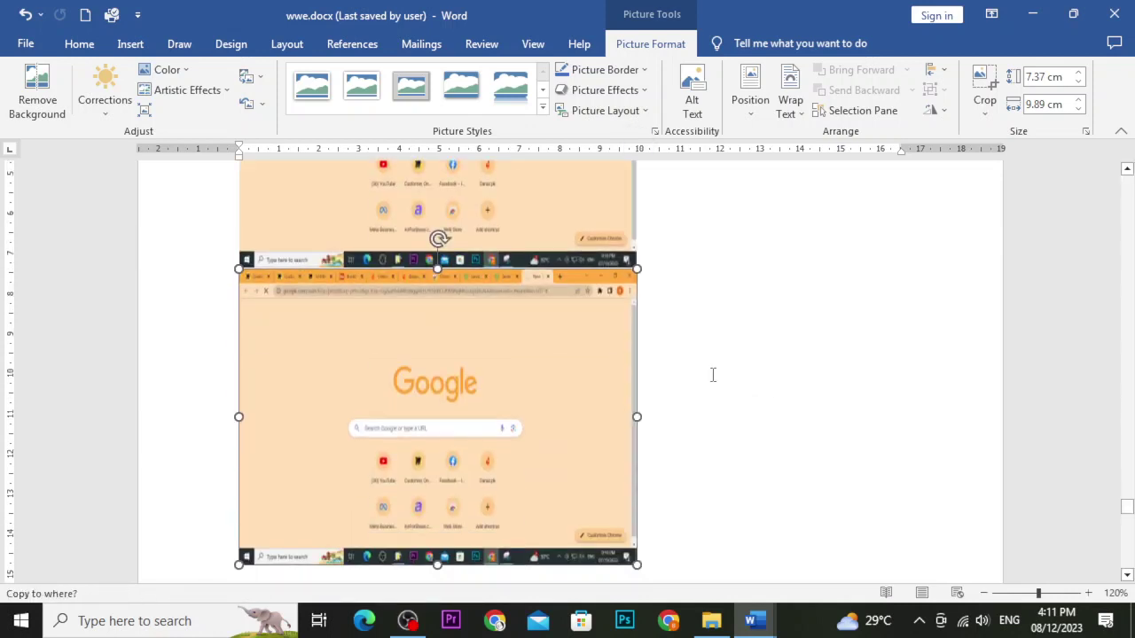
pyautogui.moveTo(547, 346); pyautogui.dragTo(753, 359)
pyautogui.scroll(-1, 626, 361)
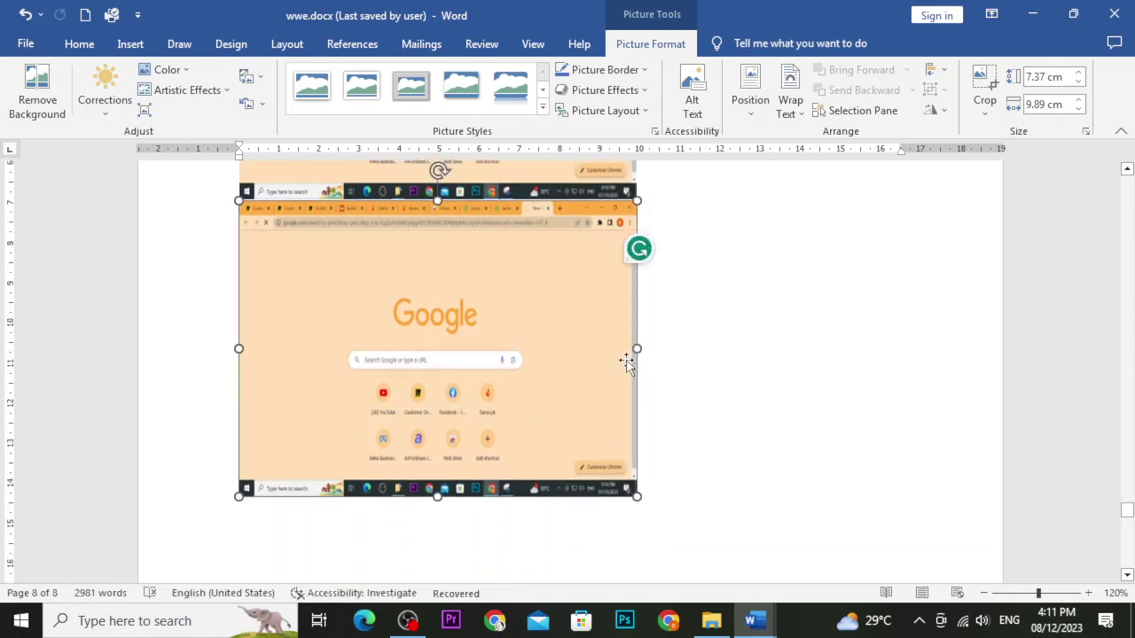
pyautogui.scroll(7, 626, 361)
pyautogui.scroll(-2, 524, 362)
pyautogui.scroll(6, 524, 362)
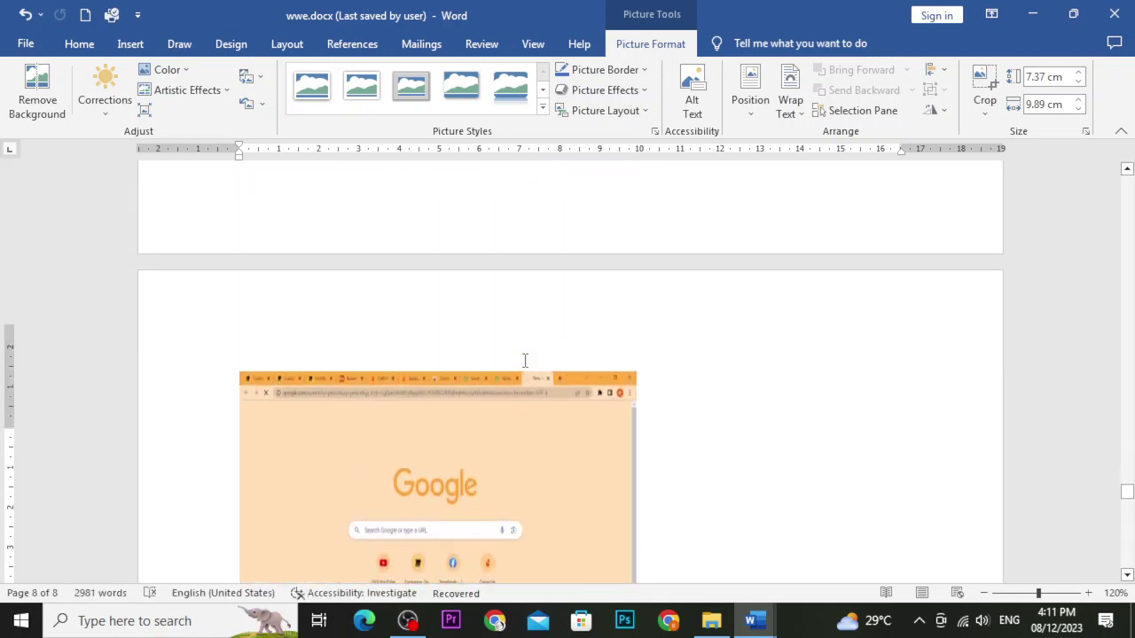
pyautogui.scroll(-8, 523, 360)
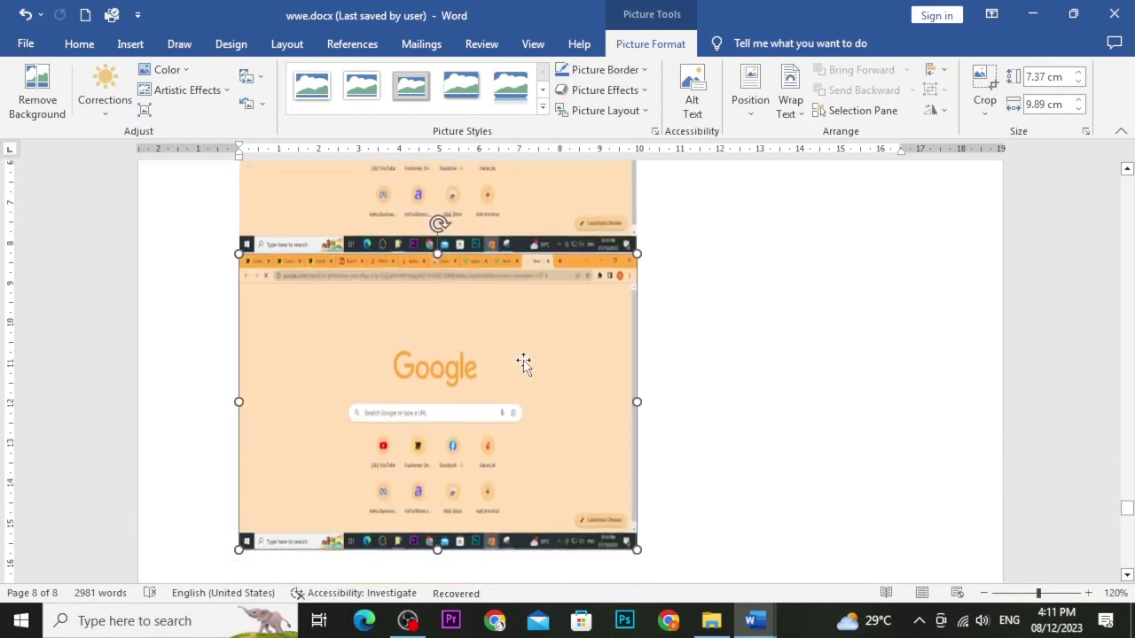
pyautogui.moveTo(522, 363); pyautogui.dragTo(578, 335)
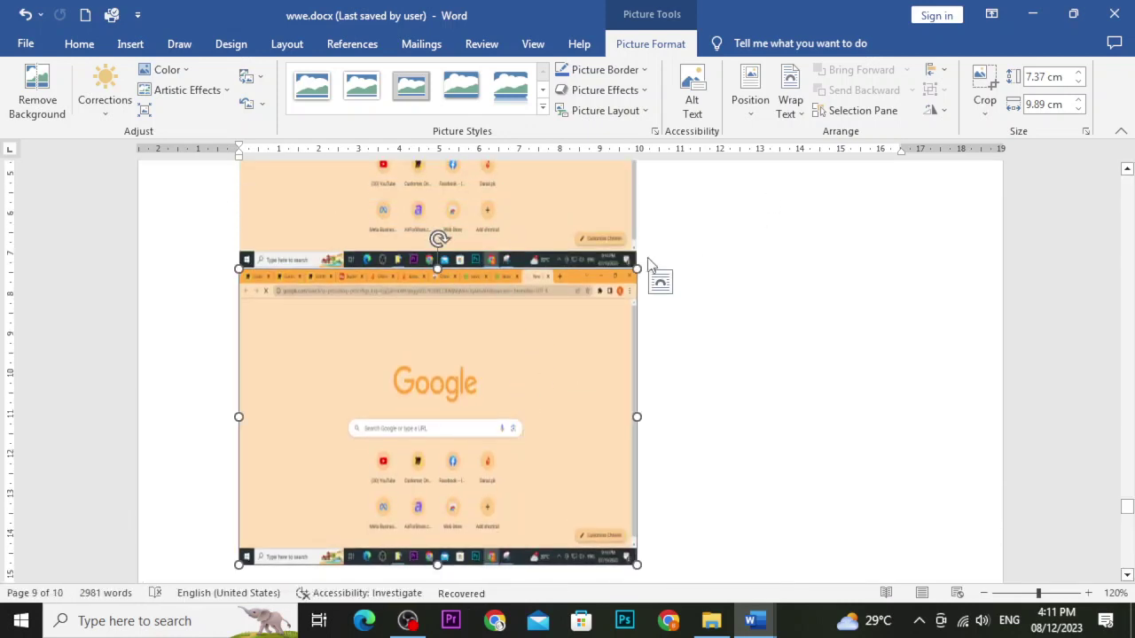
# Draw a five-pointed star about 3.73 cm high and 2.98 cm wide over the upper screenshot on page 9
pyautogui.scroll(-2, 606, 304)
pyautogui.click(880, 324)
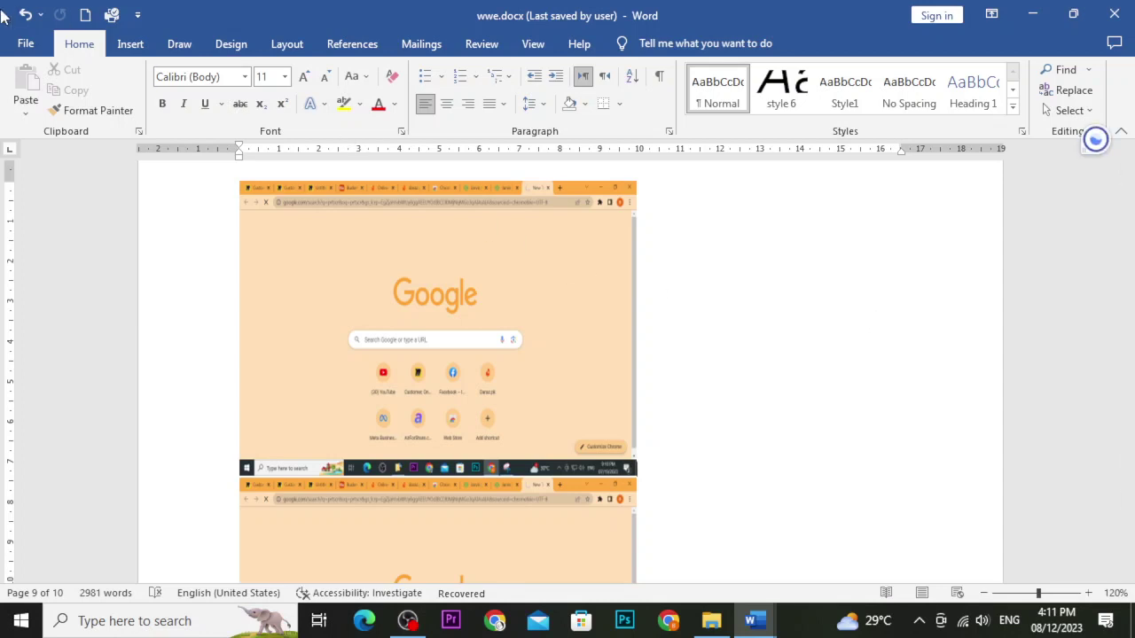
pyautogui.click(129, 43)
pyautogui.click(237, 69)
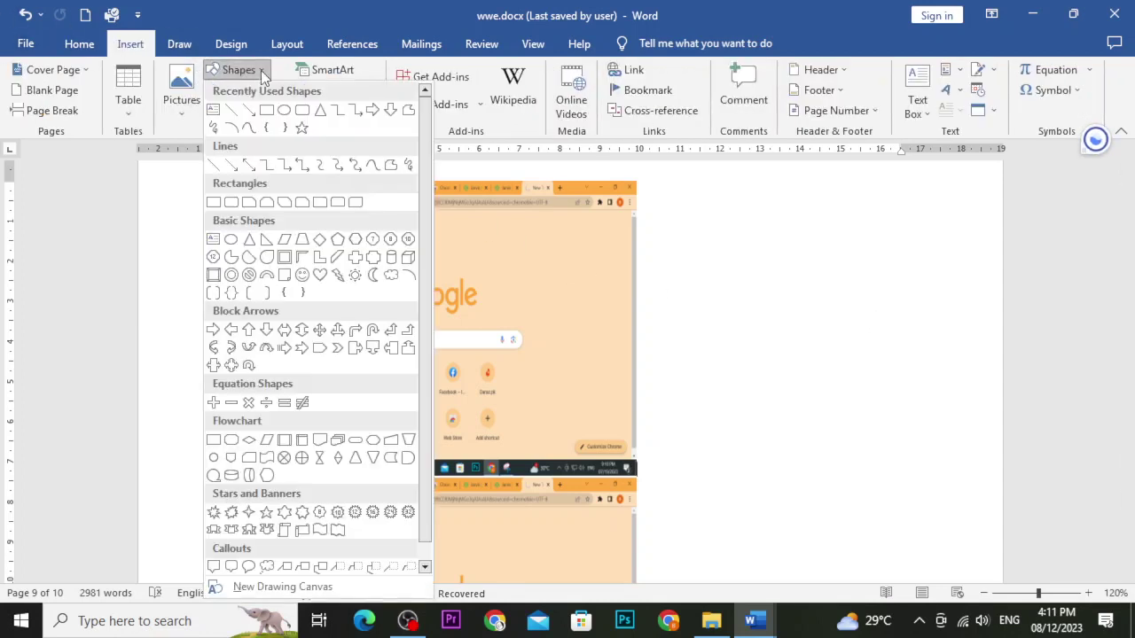
pyautogui.click(302, 111)
pyautogui.moveTo(363, 186); pyautogui.dragTo(483, 337)
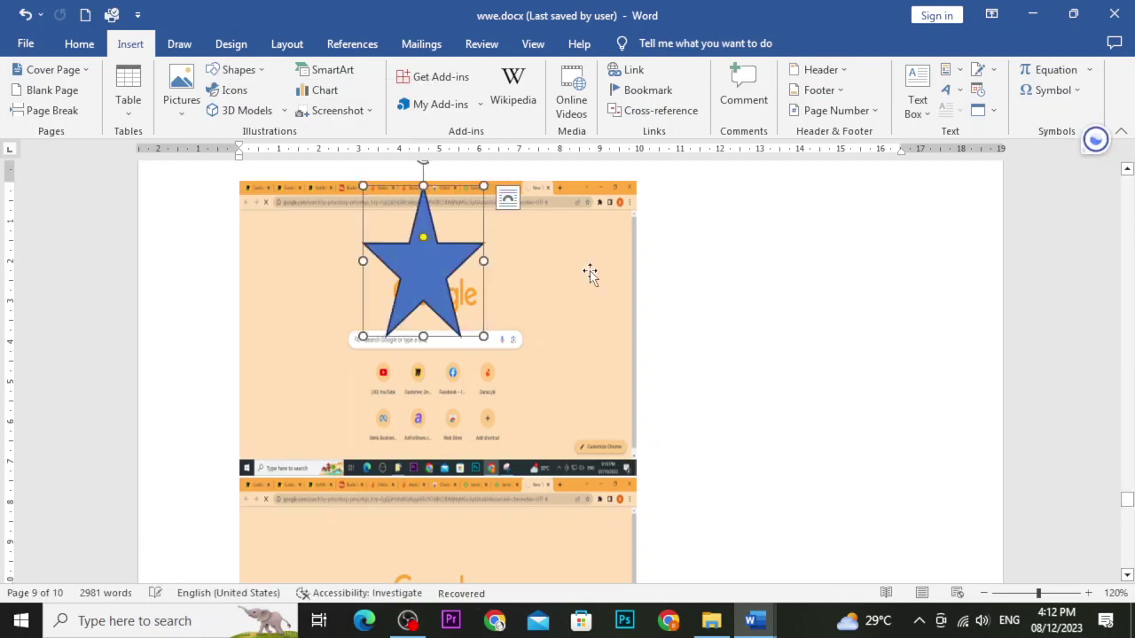
# Move the star beside the Google logo within the upper screenshot
pyautogui.click(792, 289)
pyautogui.click(507, 266)
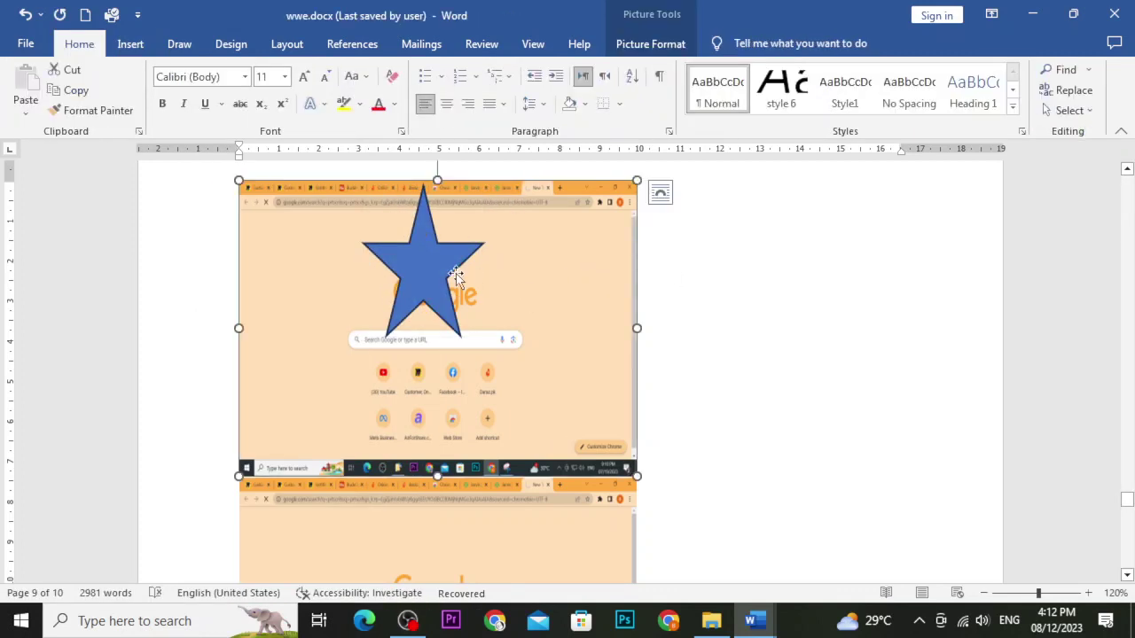
pyautogui.moveTo(433, 266)
pyautogui.mouseDown()
pyautogui.moveTo(580, 320)
pyautogui.moveTo(550, 319)
pyautogui.mouseUp()
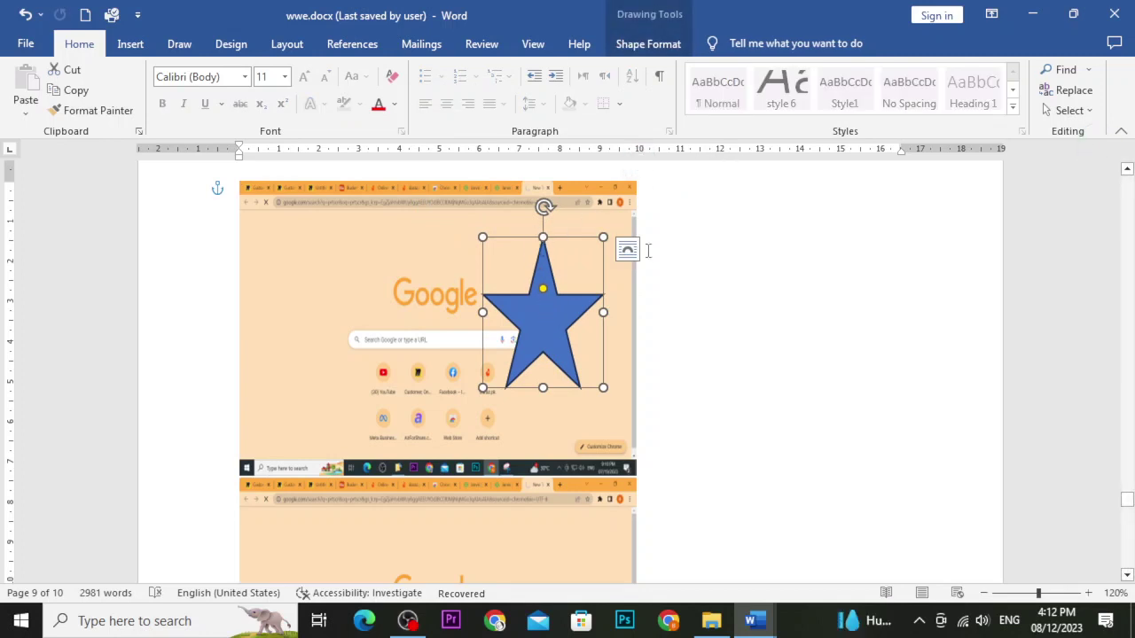
# Display the upper screenshot's picture formatting tools, then the star's shape formatting tools
pyautogui.click(693, 301)
pyautogui.click(444, 242)
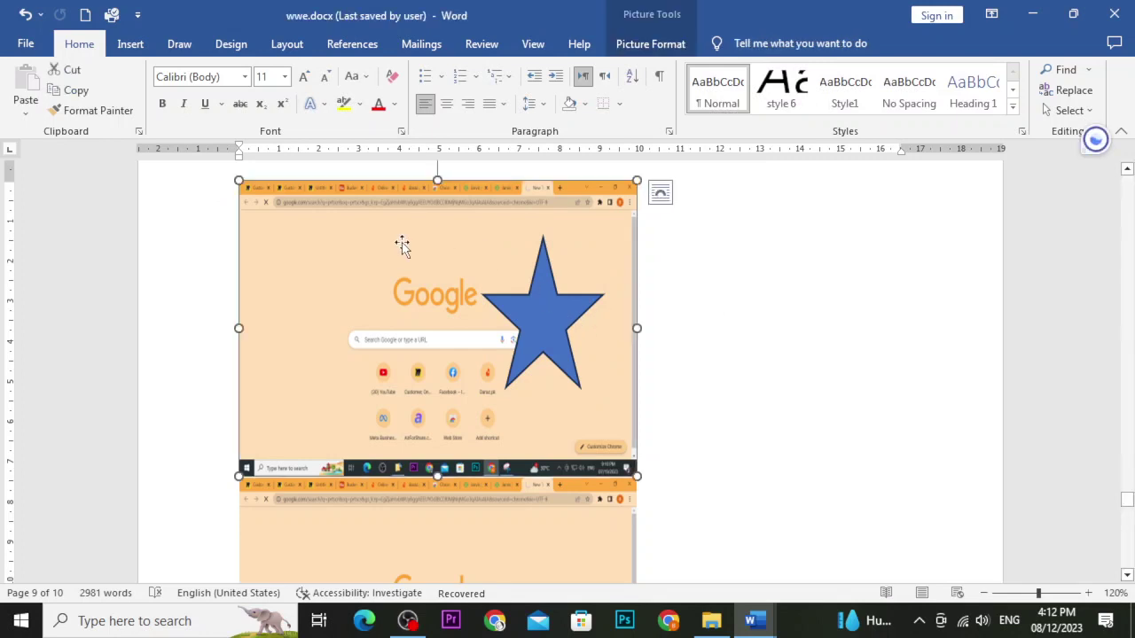
pyautogui.click(650, 44)
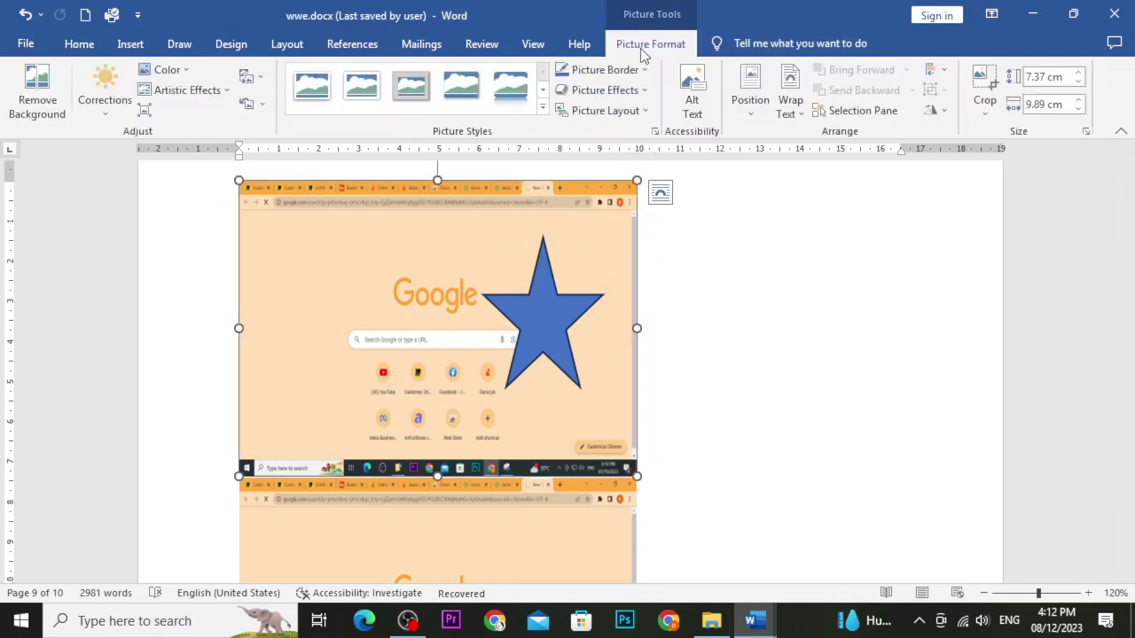
pyautogui.click(543, 294)
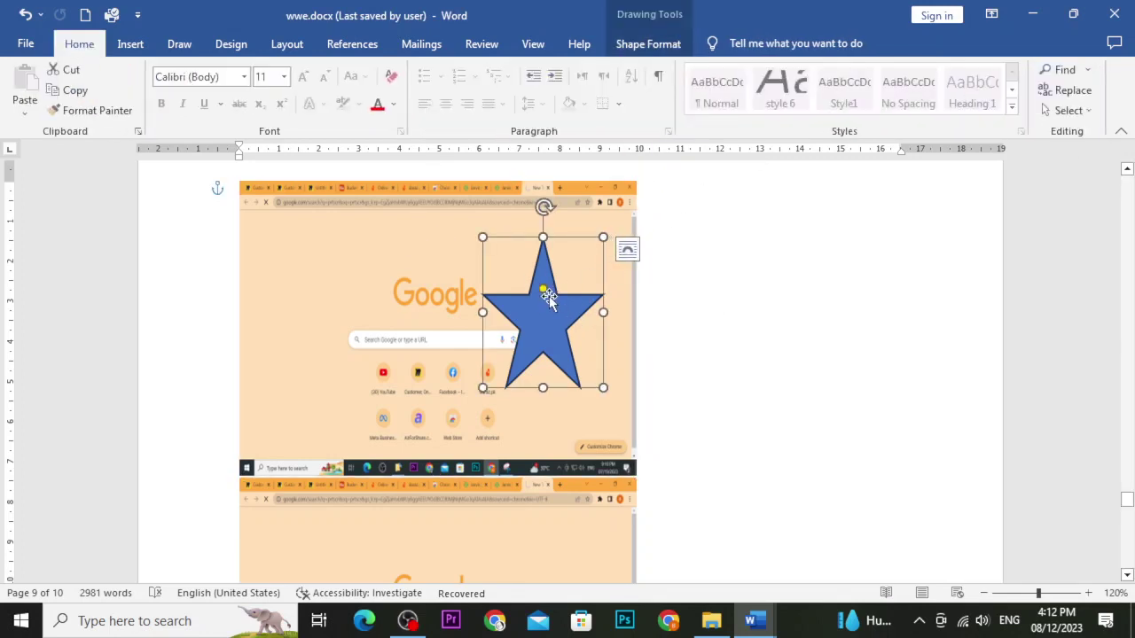
pyautogui.click(648, 47)
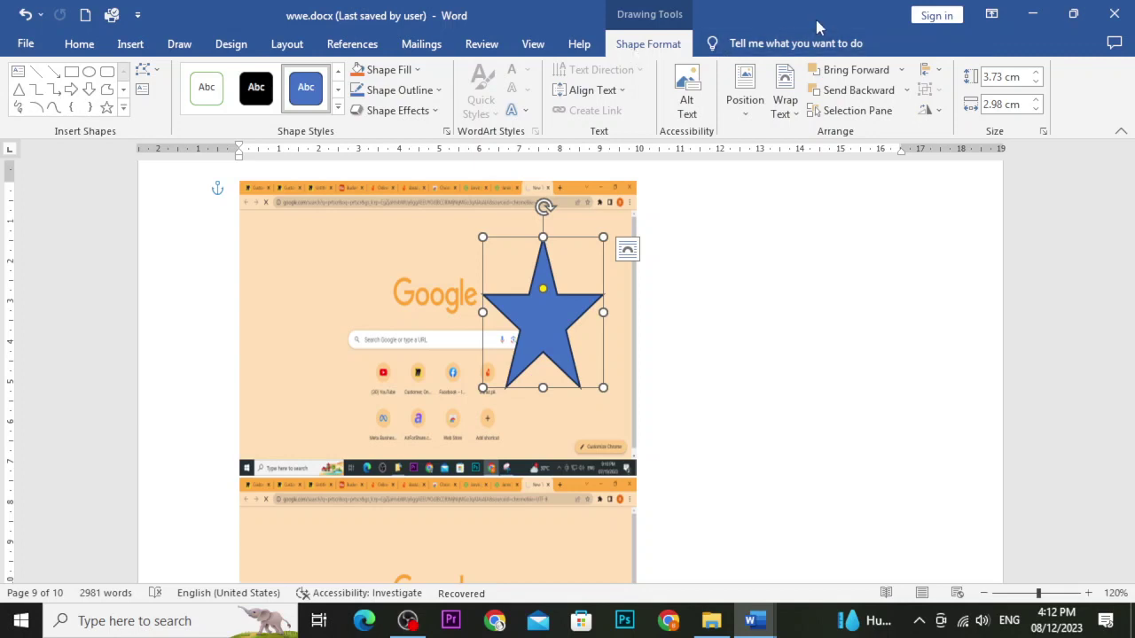
# Try to send the star backward behind the screenshot, and shift it slightly down toward the search bar
pyautogui.click(839, 93)
pyautogui.click(559, 284)
pyautogui.click(528, 299)
pyautogui.moveTo(529, 300); pyautogui.dragTo(498, 334)
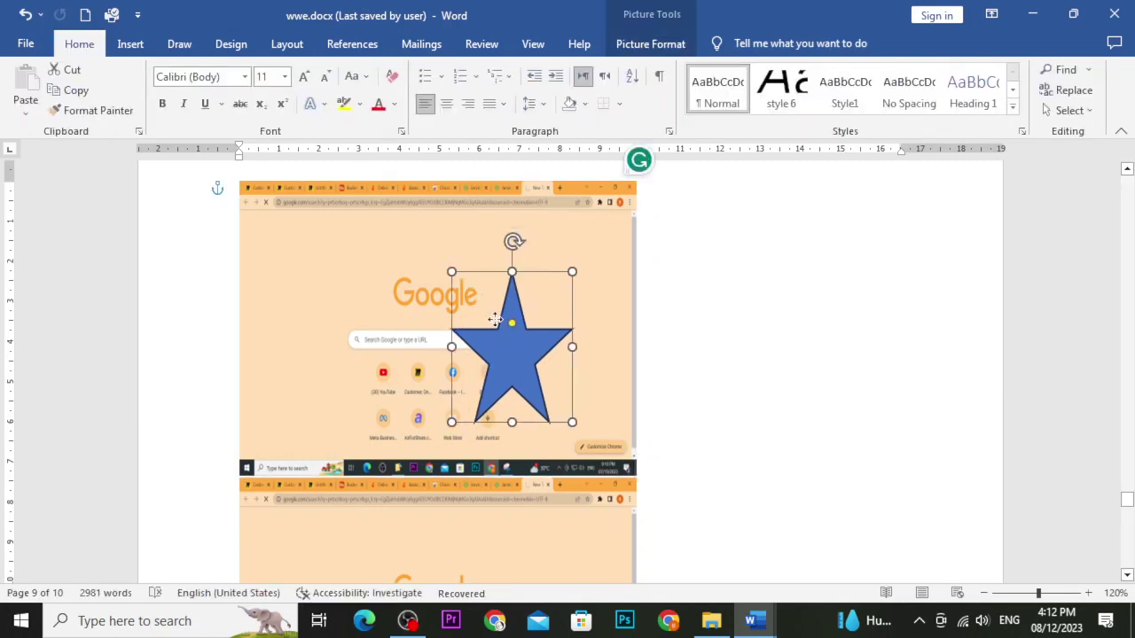
# Move the star over the upper screenshot's lower-right corner and apply Send Backward to it again
pyautogui.click(627, 44)
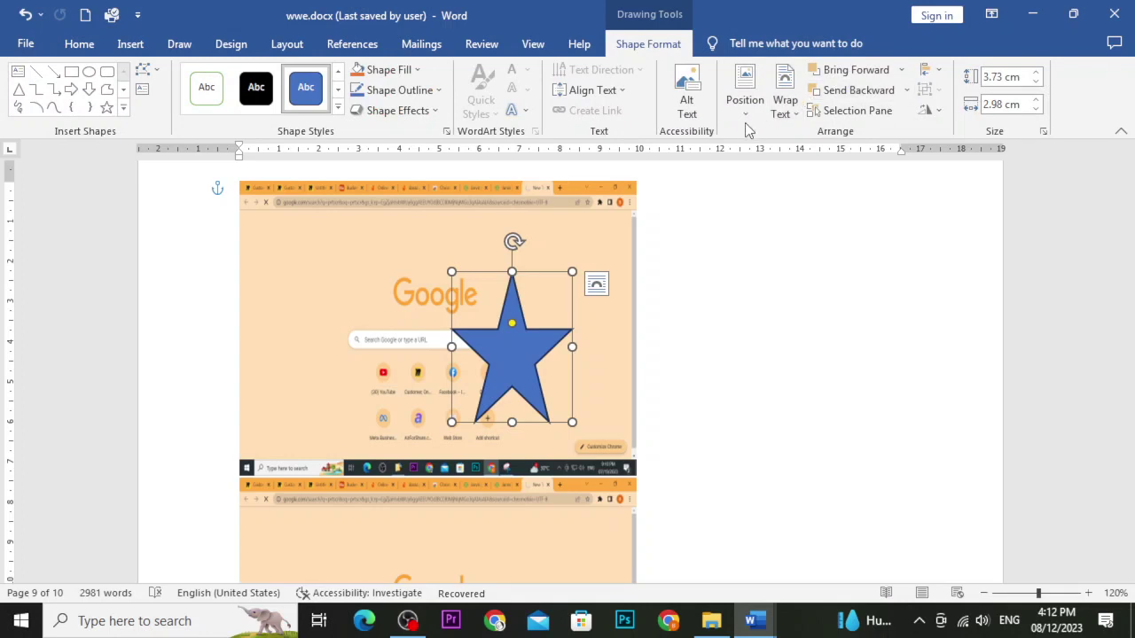
pyautogui.moveTo(543, 286); pyautogui.dragTo(408, 246)
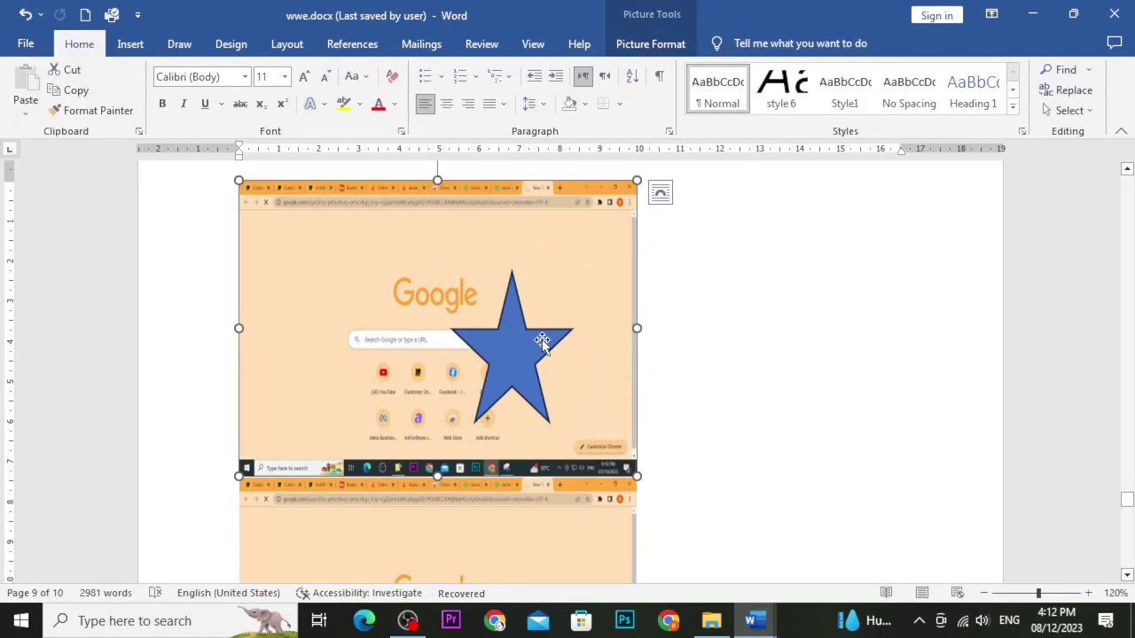
pyautogui.moveTo(543, 339); pyautogui.dragTo(671, 419)
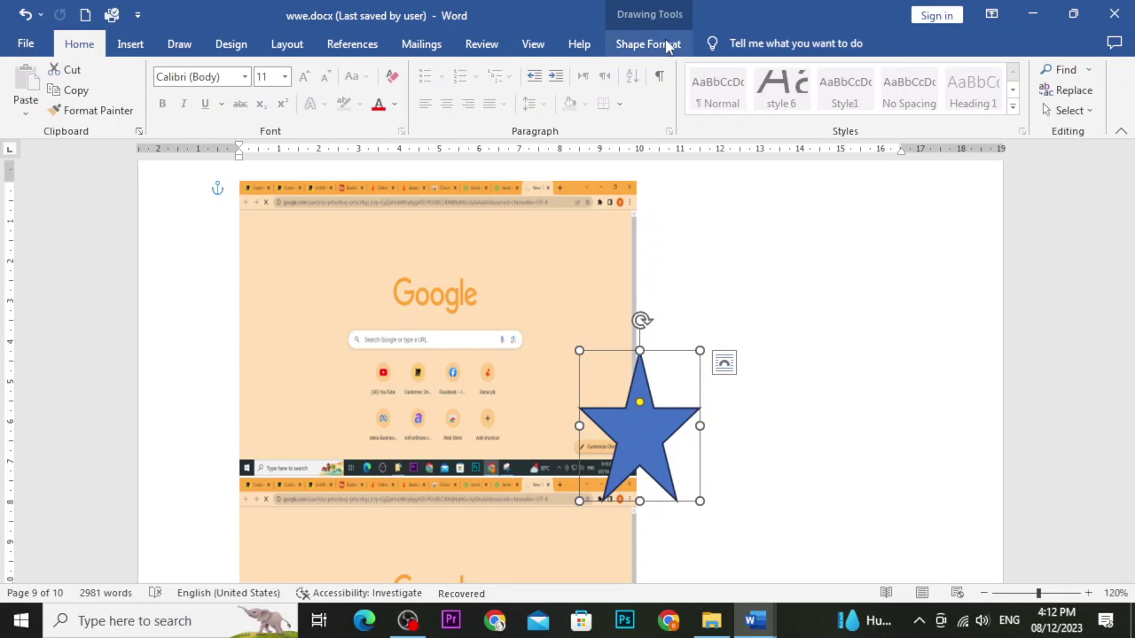
pyautogui.click(656, 43)
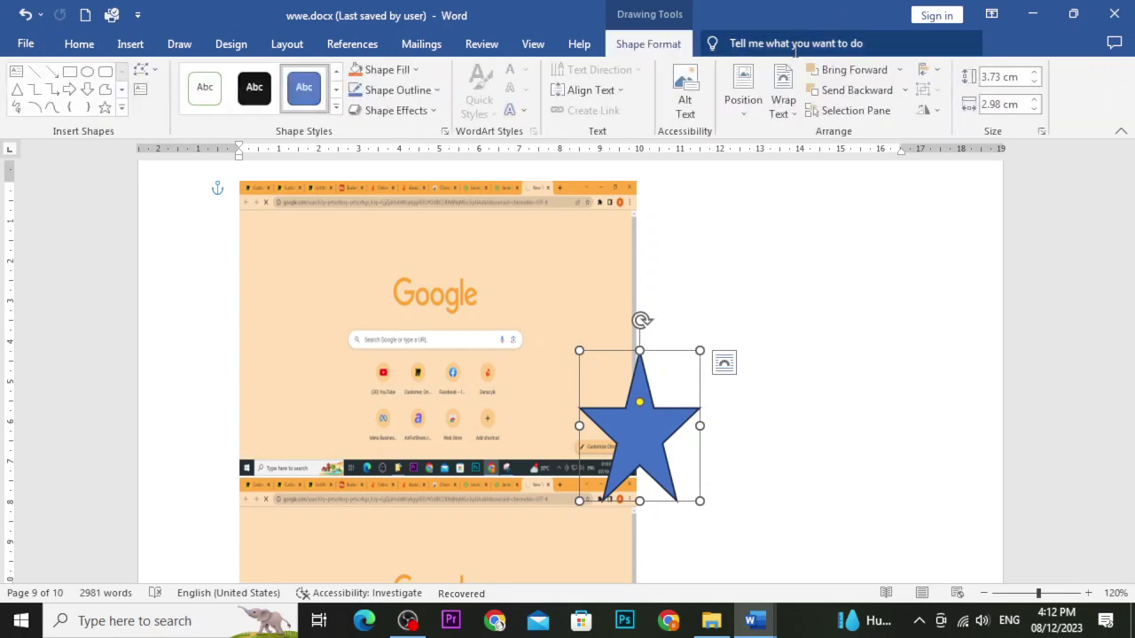
pyautogui.click(905, 91)
pyautogui.click(887, 112)
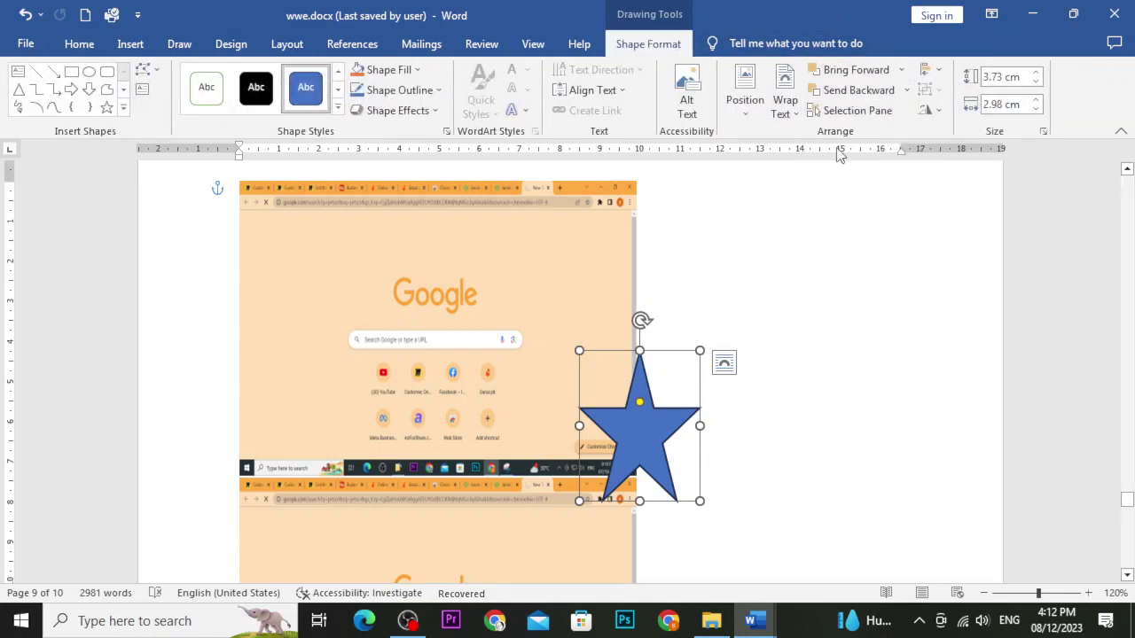
# Move the star back inside the screenshot and apply Bring Forward, Bring to Front and Bring in Front of Text
pyautogui.moveTo(645, 377); pyautogui.dragTo(507, 300)
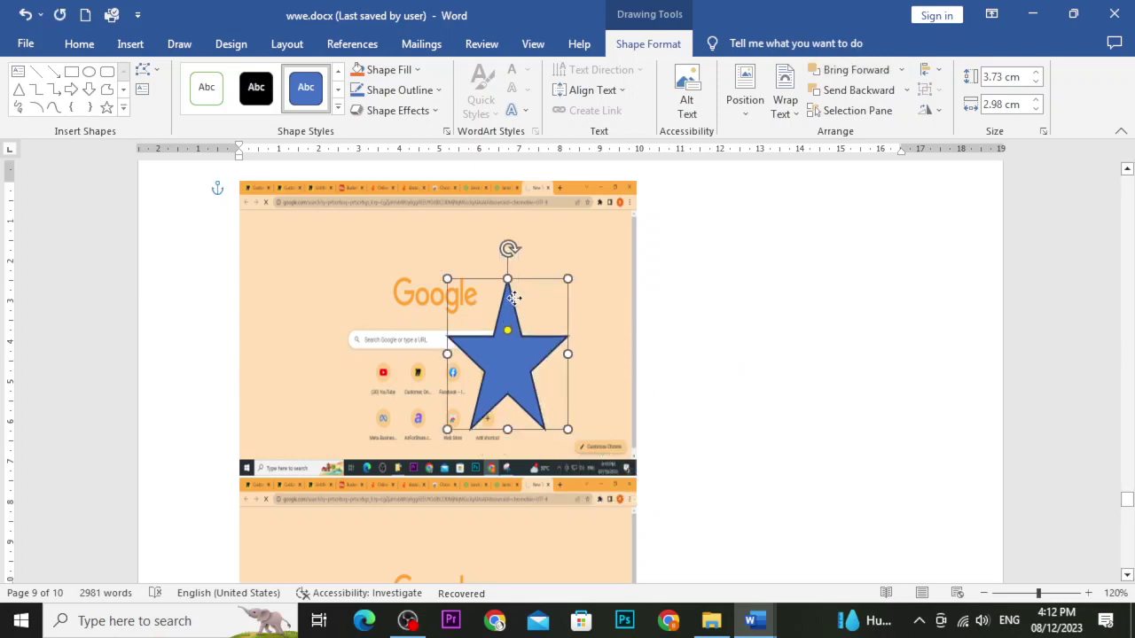
pyautogui.click(901, 71)
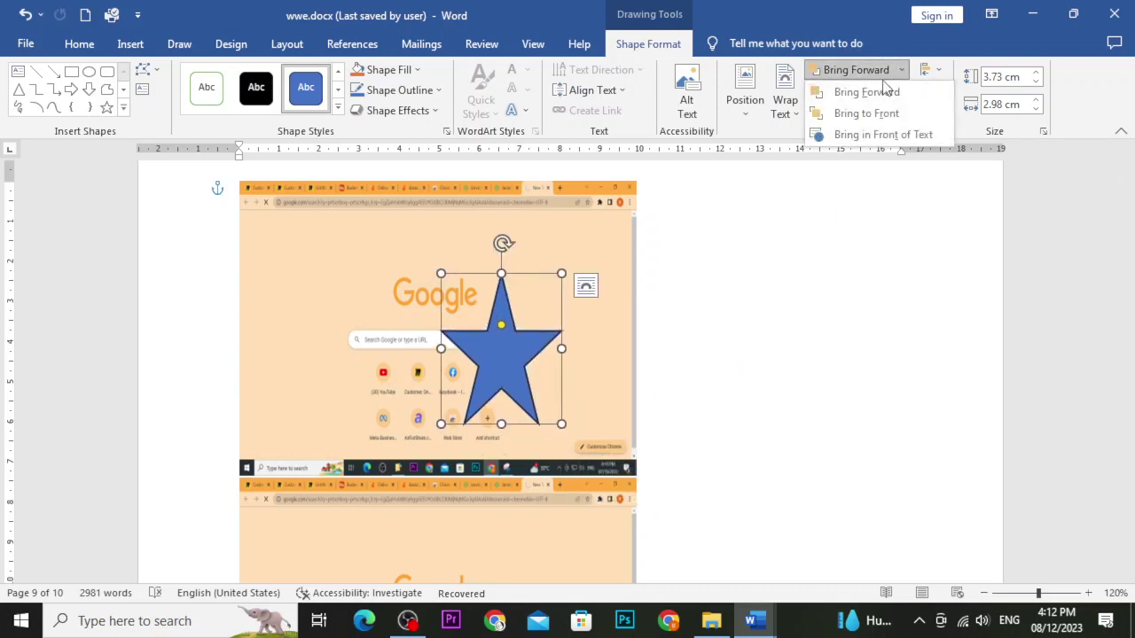
pyautogui.click(880, 90)
pyautogui.click(901, 70)
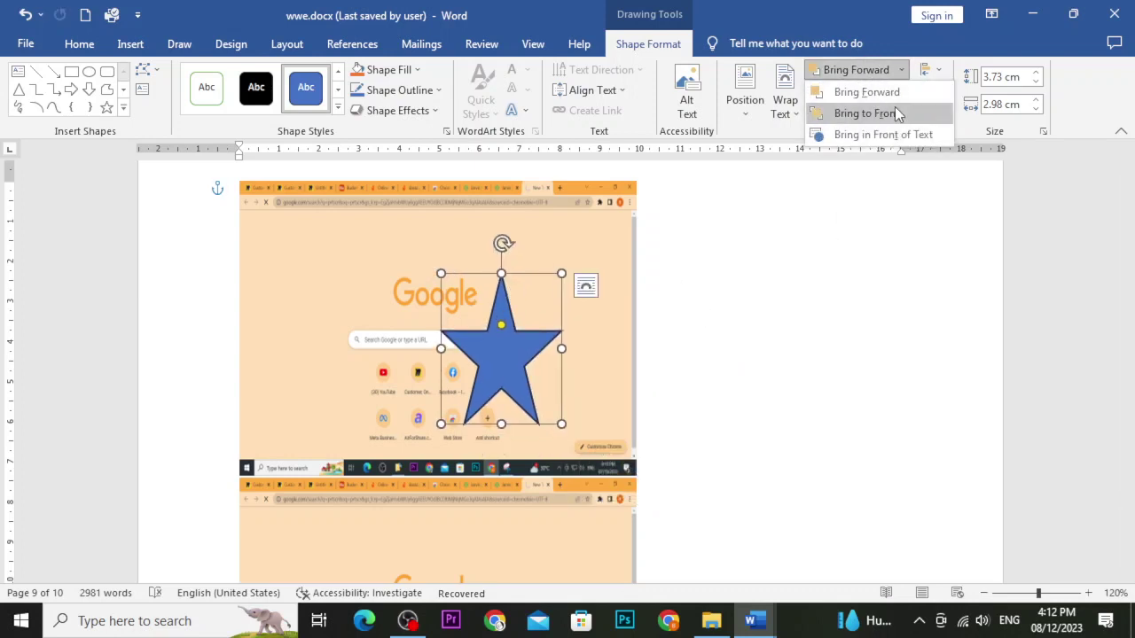
pyautogui.click(891, 114)
pyautogui.click(898, 70)
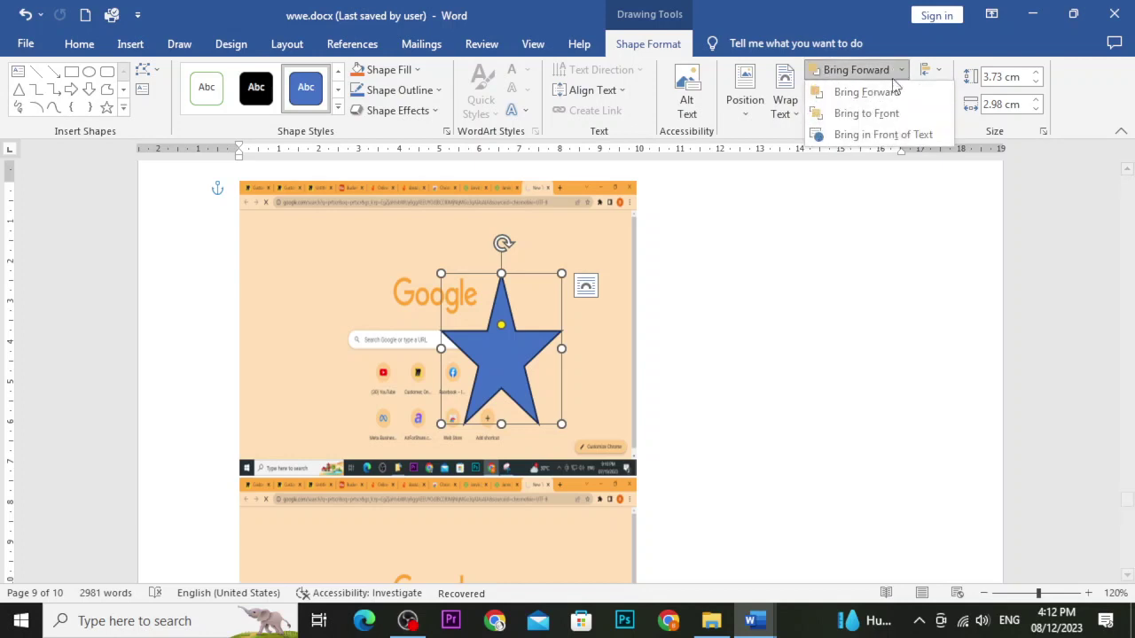
pyautogui.click(866, 134)
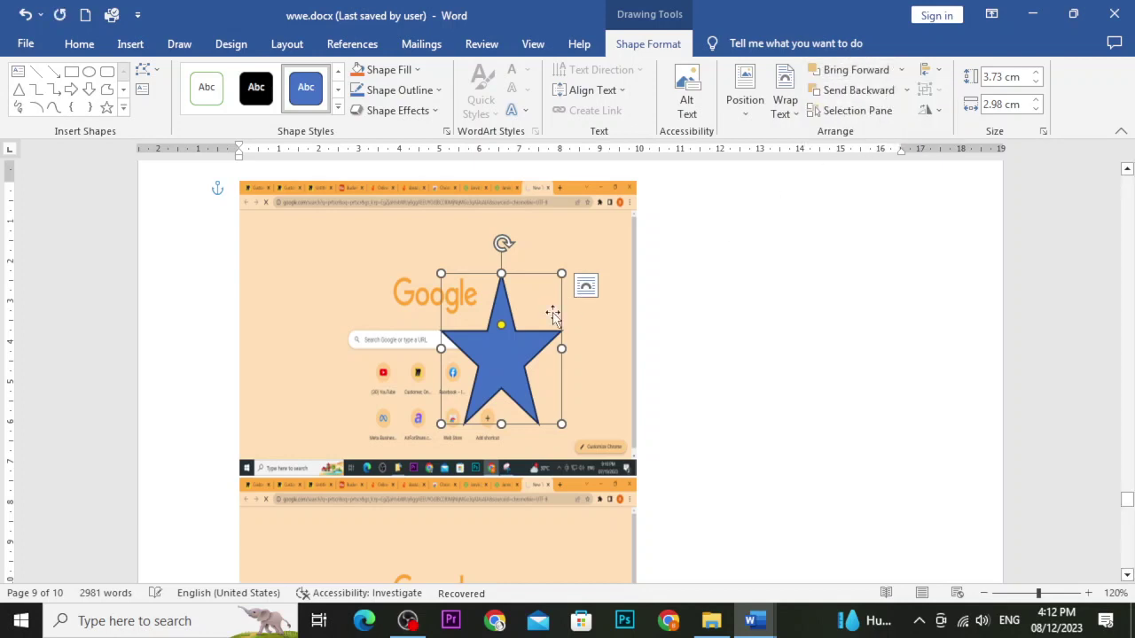
# Move the star off the screenshot into the blank area beside it and delete it
pyautogui.click(768, 284)
pyautogui.click(580, 314)
pyautogui.moveTo(501, 325); pyautogui.dragTo(748, 278)
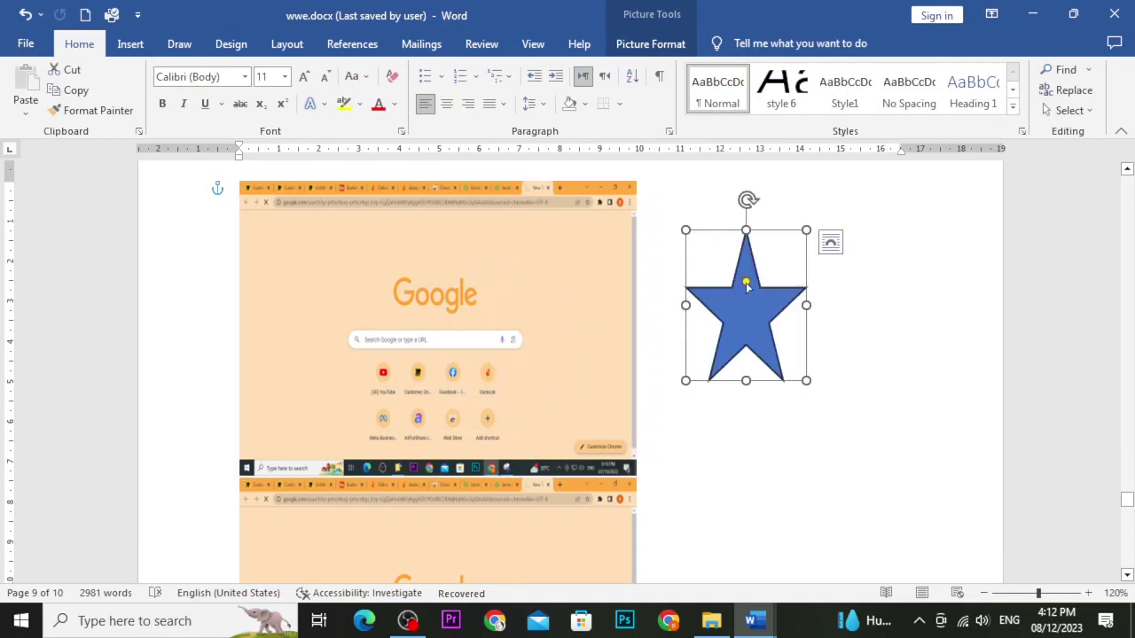
pyautogui.press('Delete')
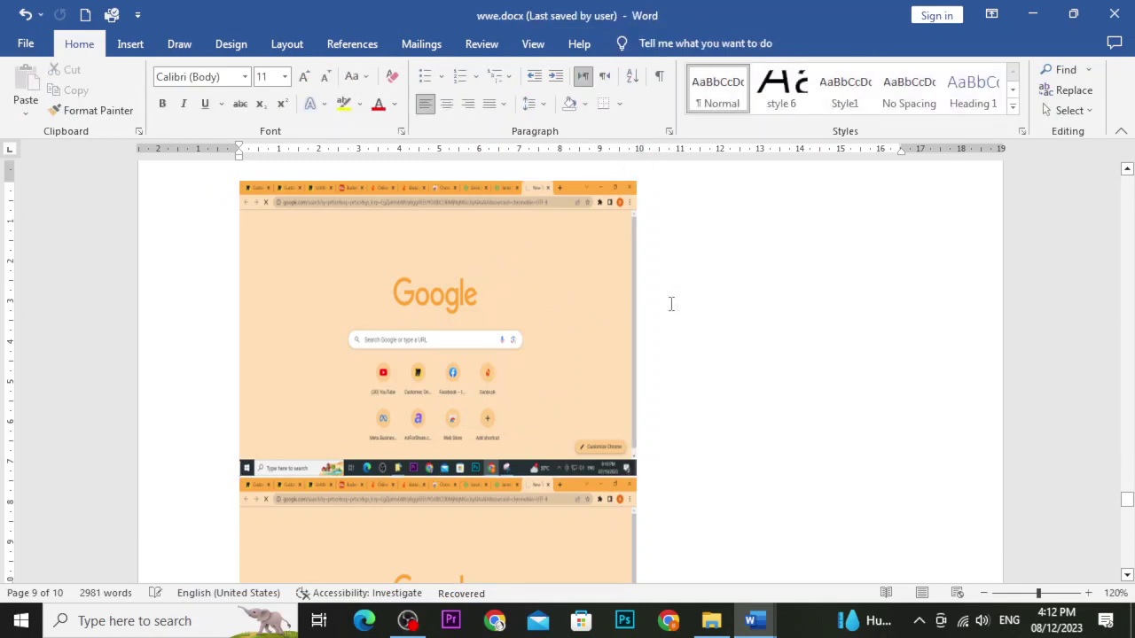
# Remove the upper browser screenshot from page 9 and paste it into a body paragraph on page 6, before "the video that best fits your document"
pyautogui.scroll(4, 666, 304)
pyautogui.scroll(-2, 623, 327)
pyautogui.click(520, 382)
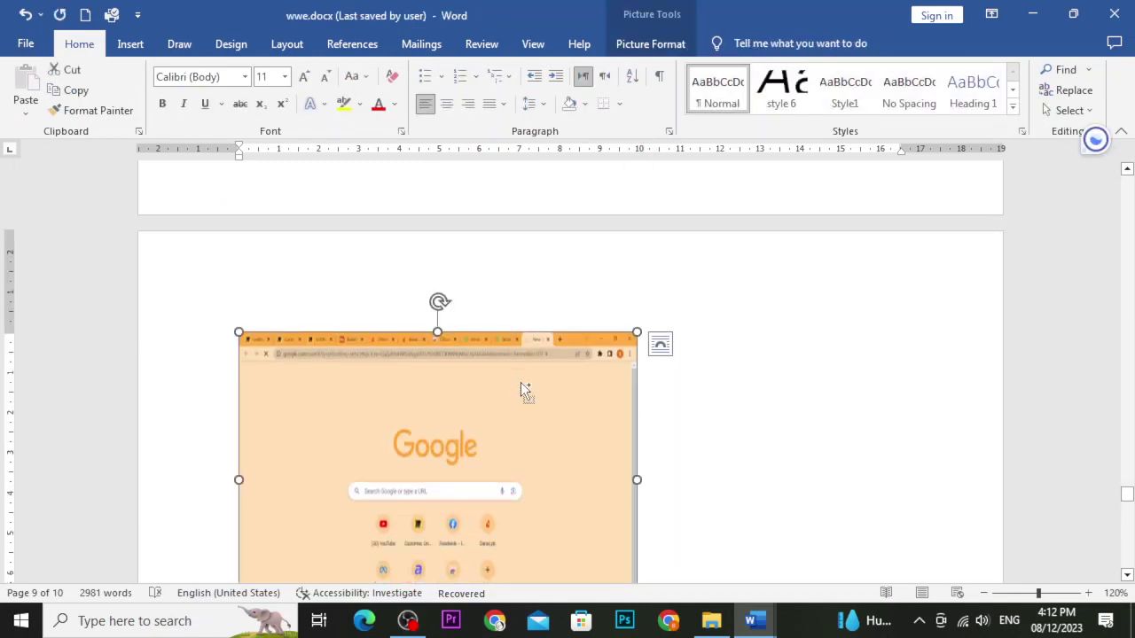
pyautogui.press('Left')
pyautogui.press('BackSpace')
pyautogui.scroll(10, 521, 382)
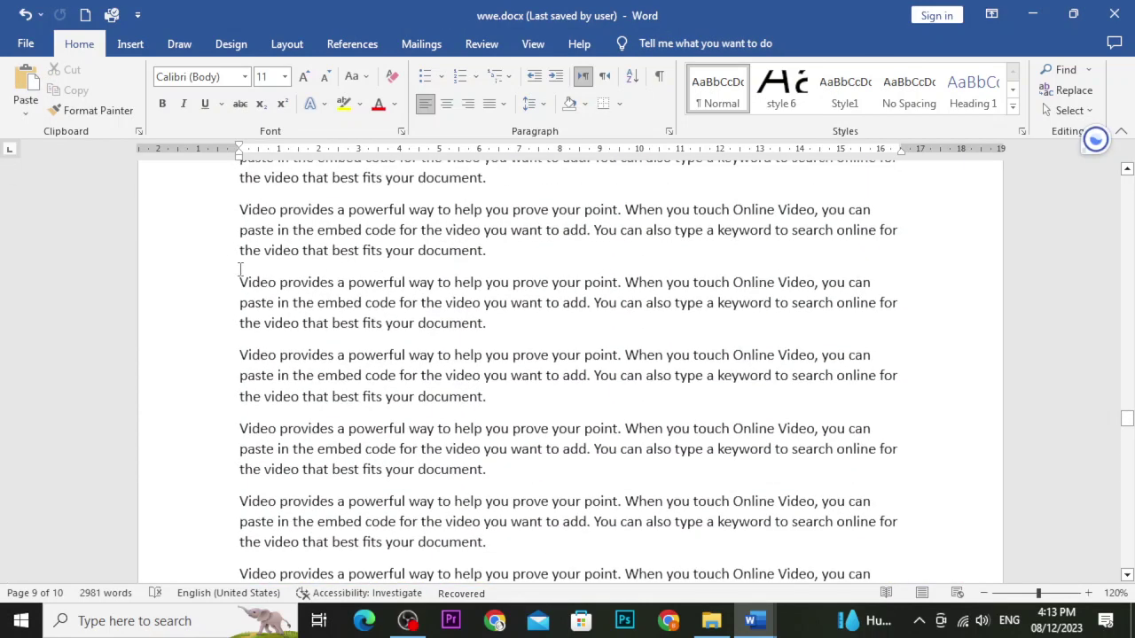
pyautogui.click(240, 266)
pyautogui.hotkey('ctrl', 'v')
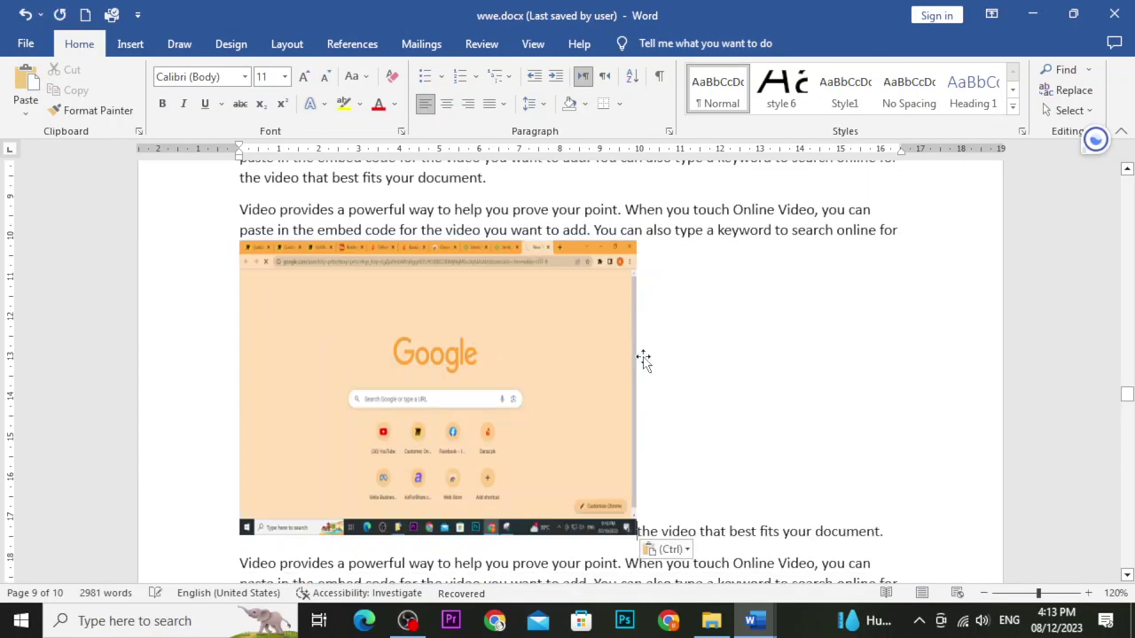
# Resize the pasted screenshot by its edges to about 4.39 cm high and 10.65 cm wide
pyautogui.click(626, 359)
pyautogui.moveTo(638, 388); pyautogui.dragTo(750, 357)
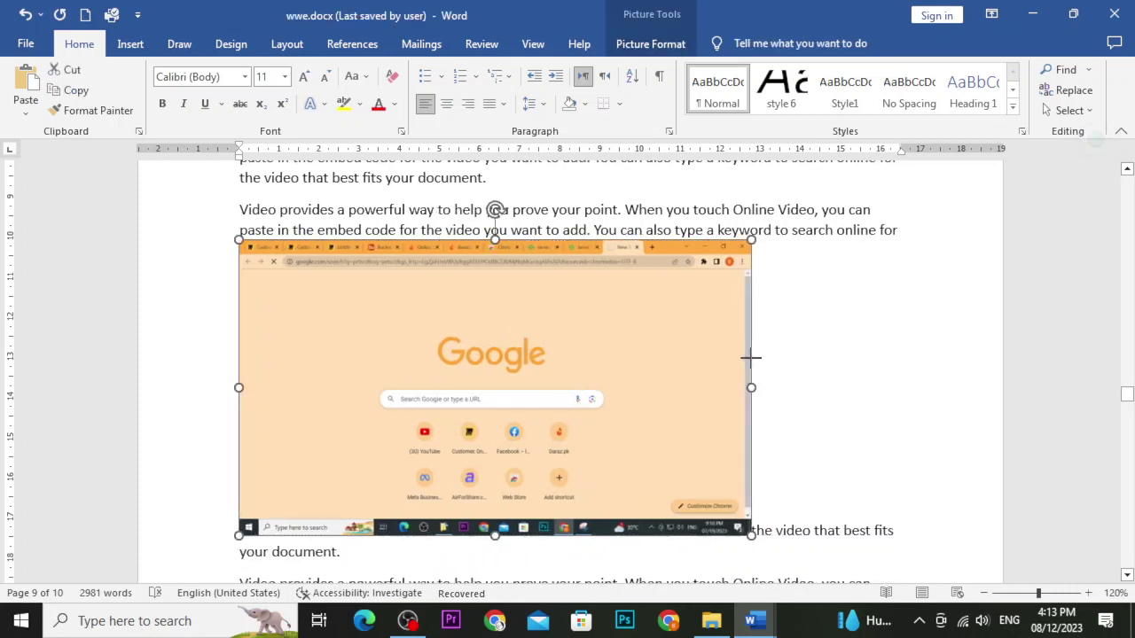
pyautogui.moveTo(495, 536); pyautogui.dragTo(495, 458)
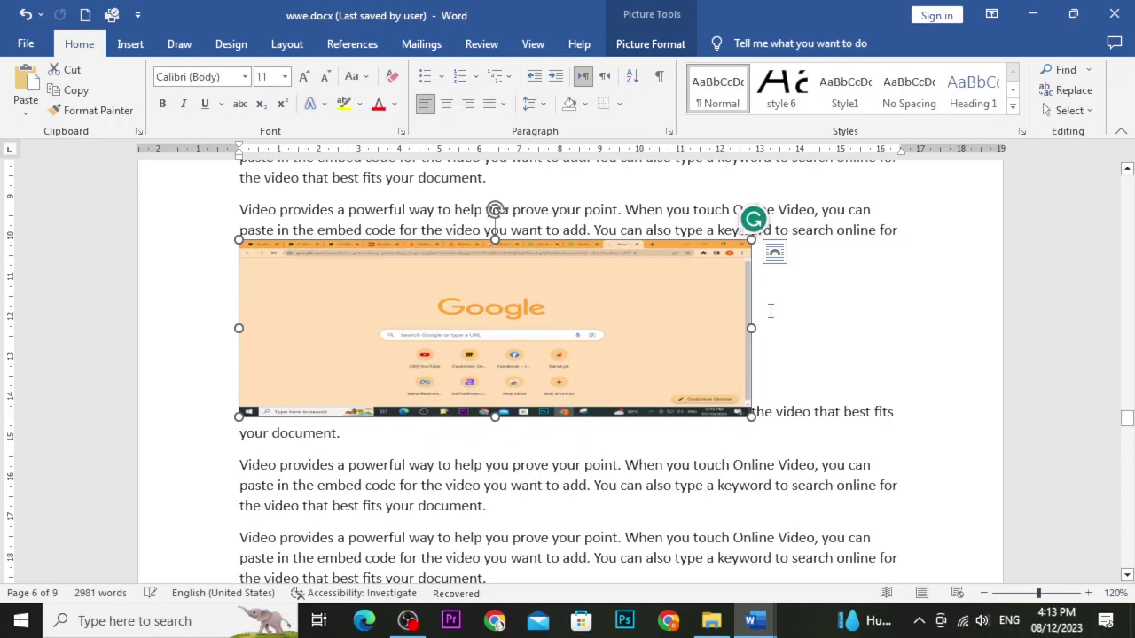
pyautogui.moveTo(752, 327); pyautogui.dragTo(667, 329)
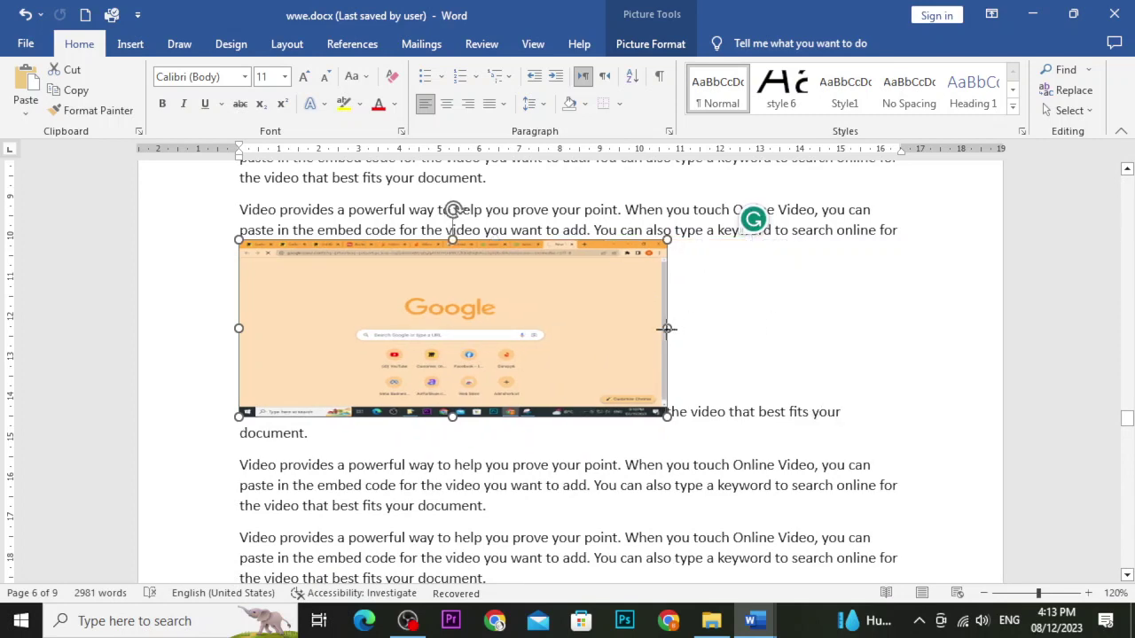
# Compare which formatting tools are offered when the screenshot is selected and when only the surrounding text is selected
pyautogui.click(650, 43)
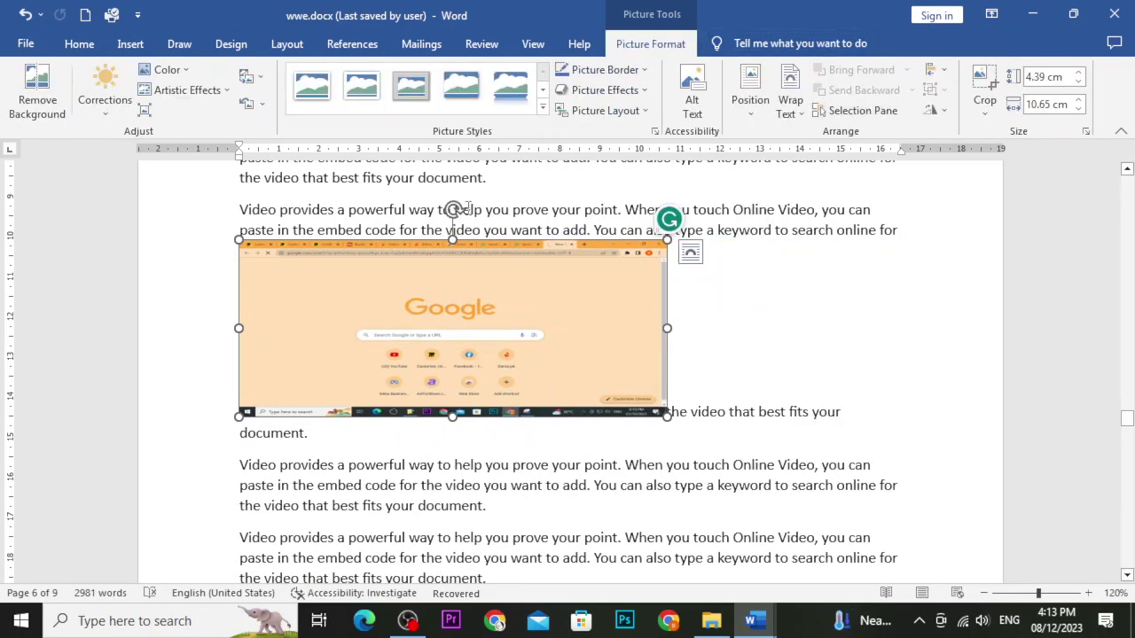
pyautogui.moveTo(240, 210); pyautogui.dragTo(705, 486)
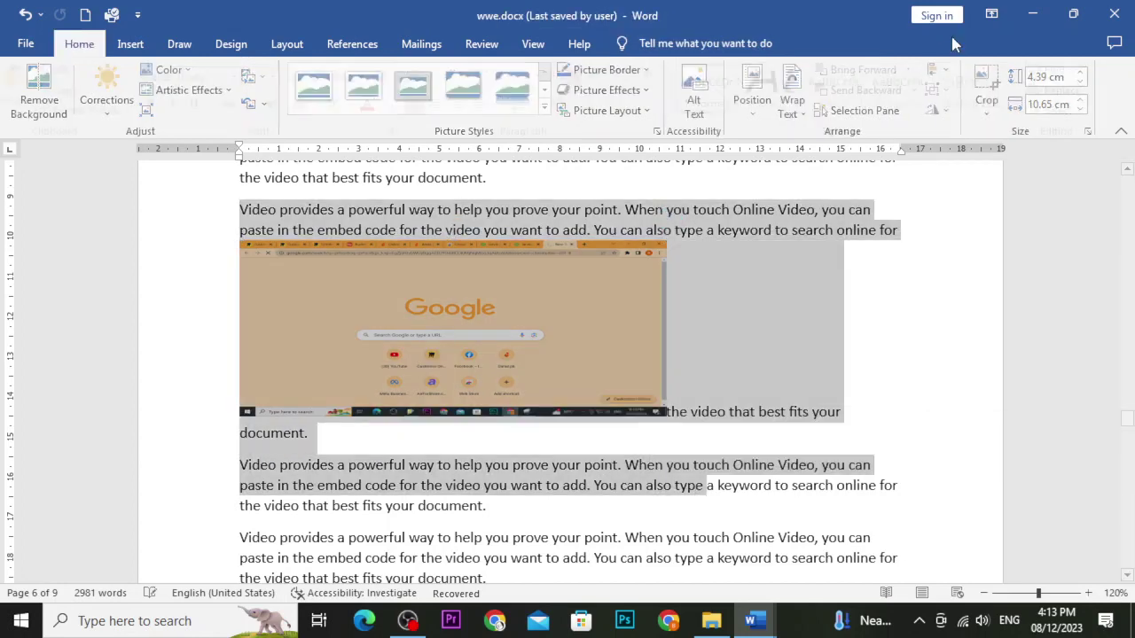
pyautogui.click(579, 43)
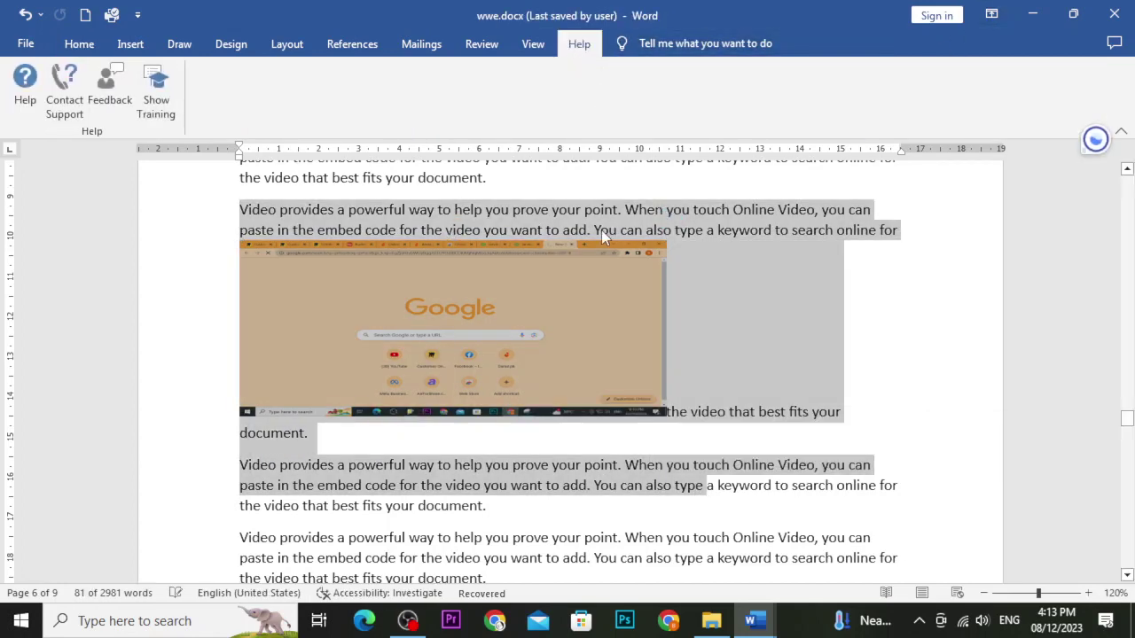
pyautogui.click(601, 230)
pyautogui.click(595, 253)
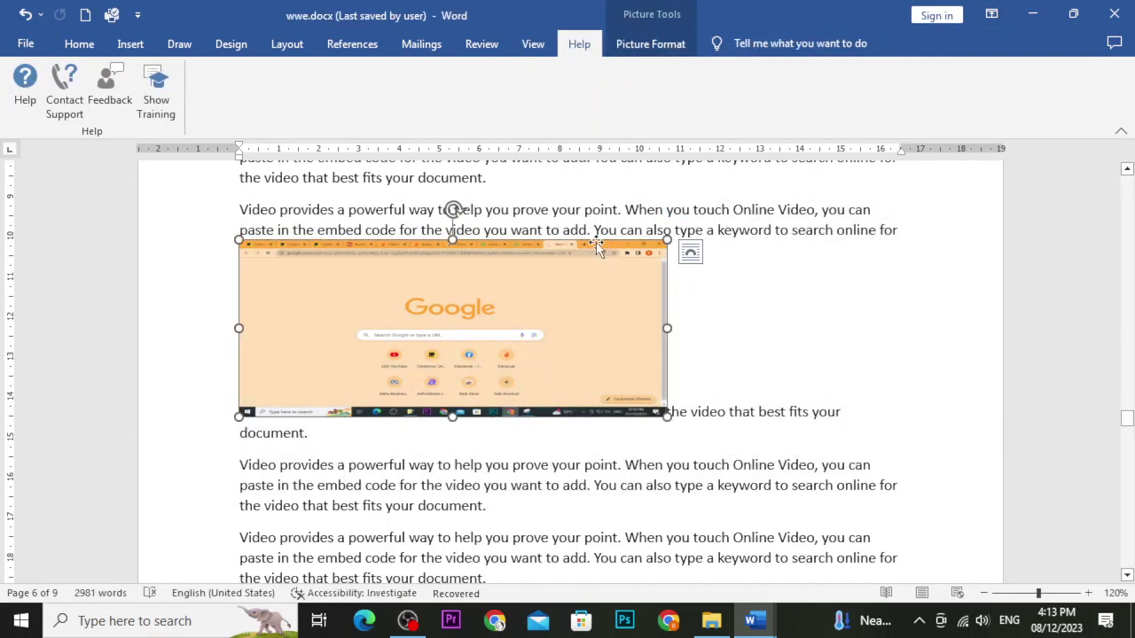
pyautogui.click(79, 44)
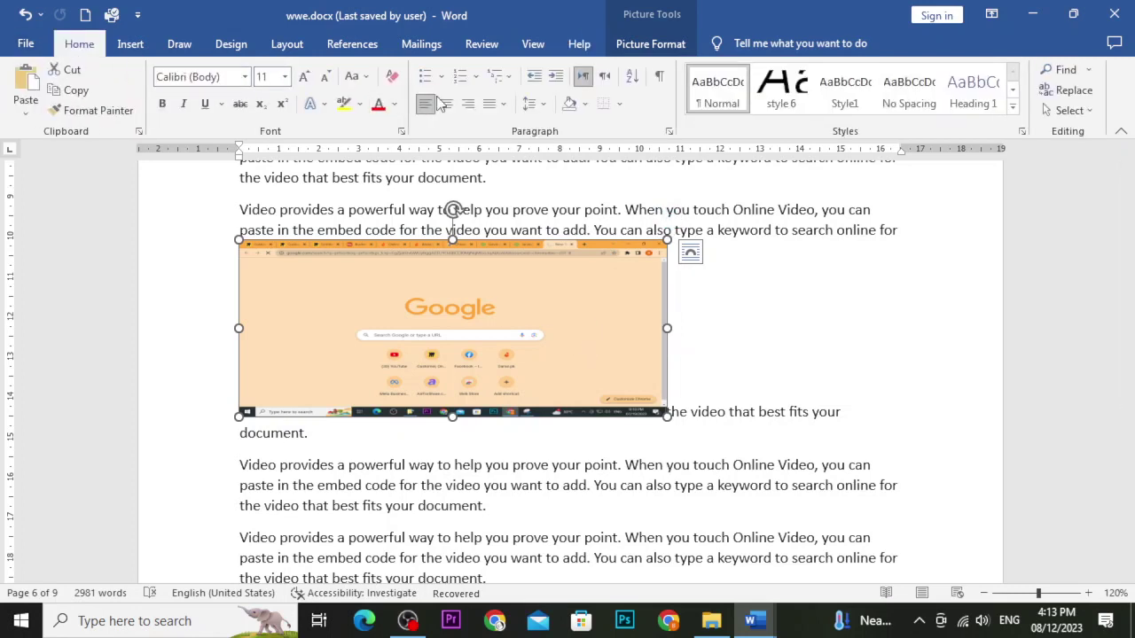
pyautogui.click(765, 328)
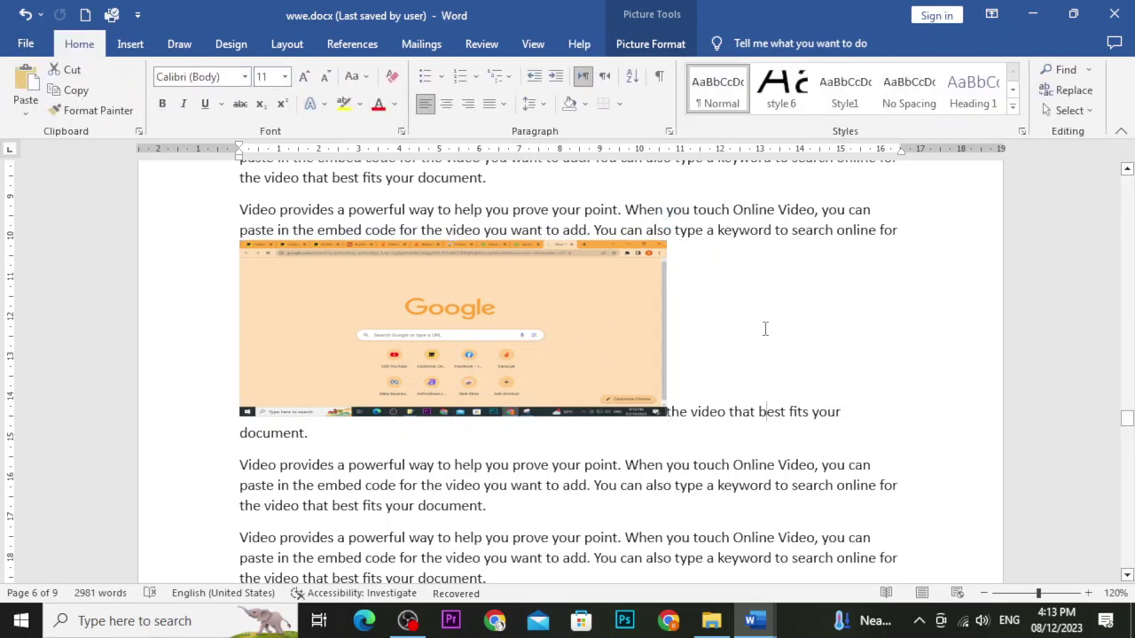
pyautogui.click(485, 293)
pyautogui.click(651, 45)
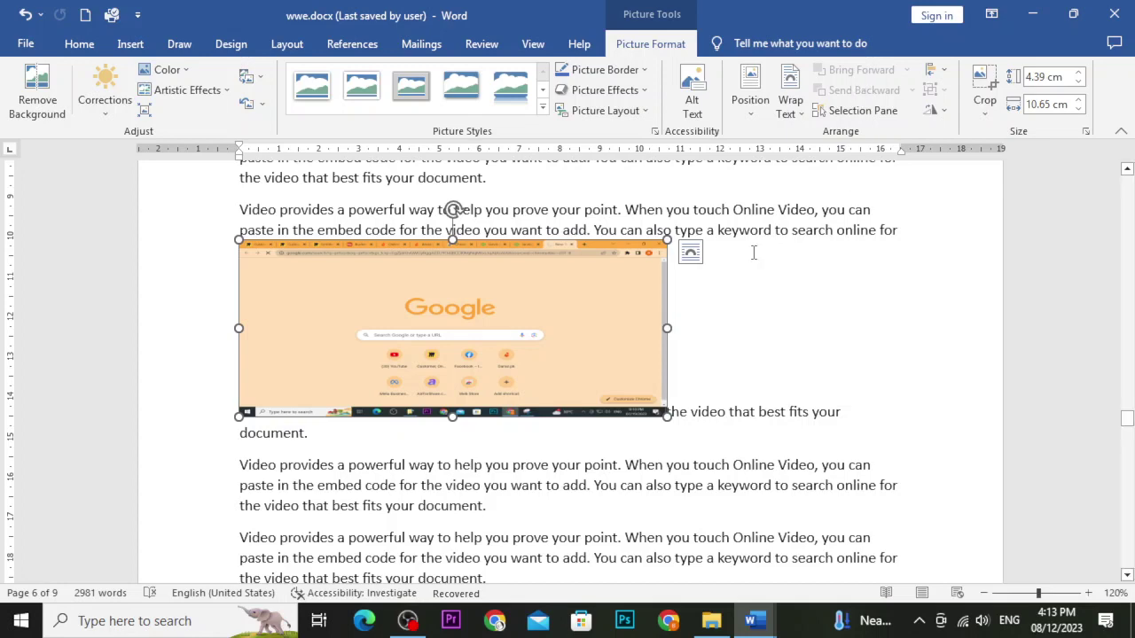
pyautogui.click(904, 328)
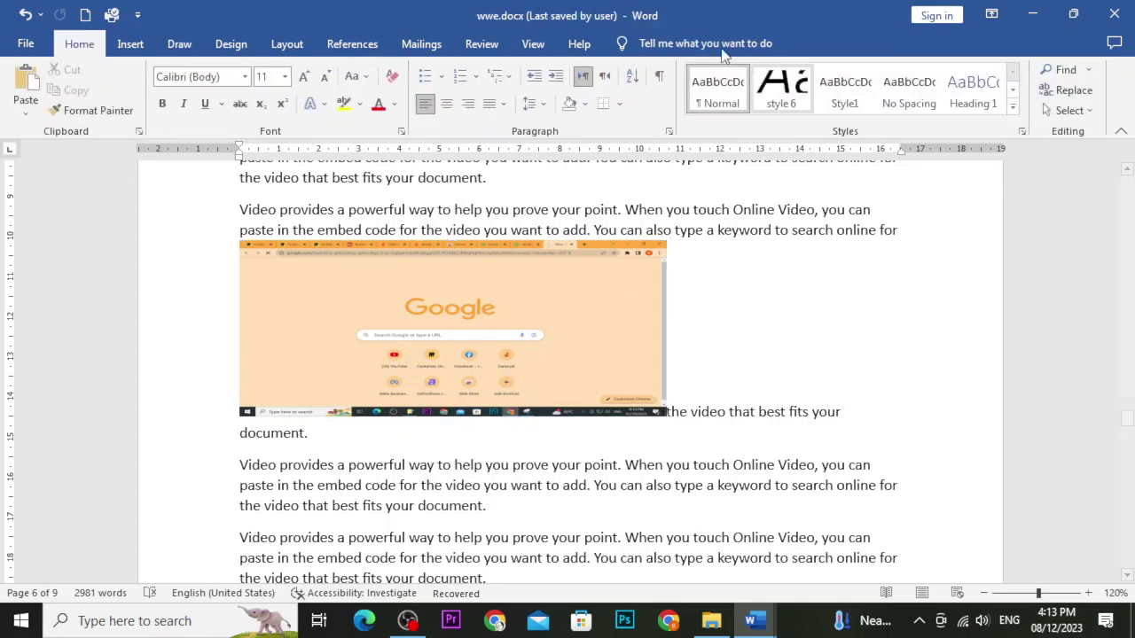
pyautogui.click(133, 47)
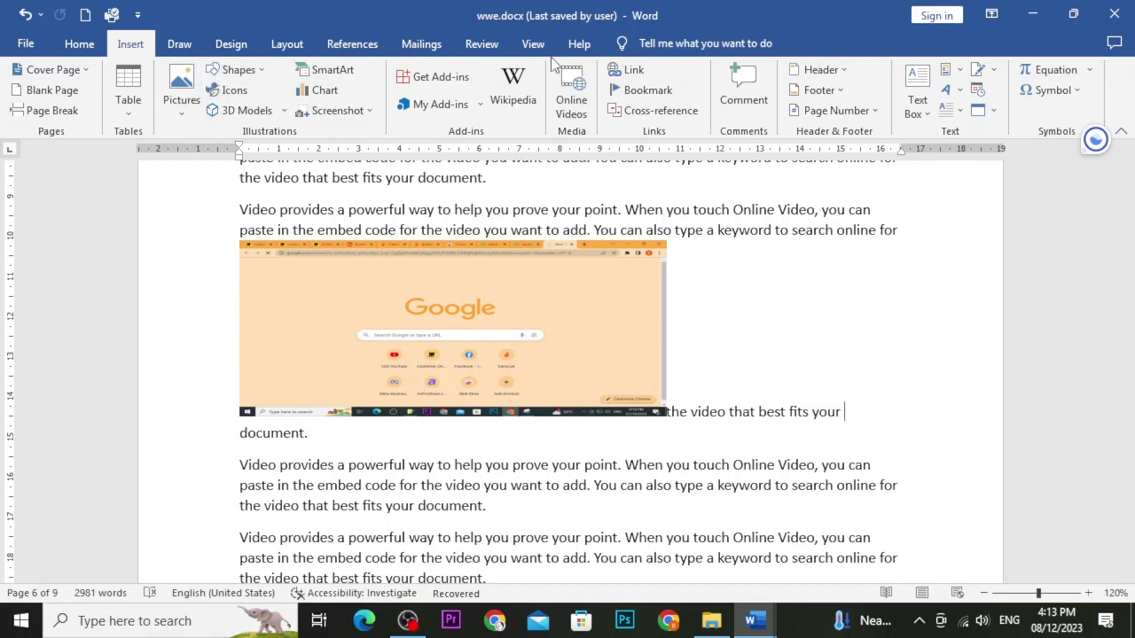
# Select the screenshot and show the Selection Pane listing the objects on the page
pyautogui.click(437, 306)
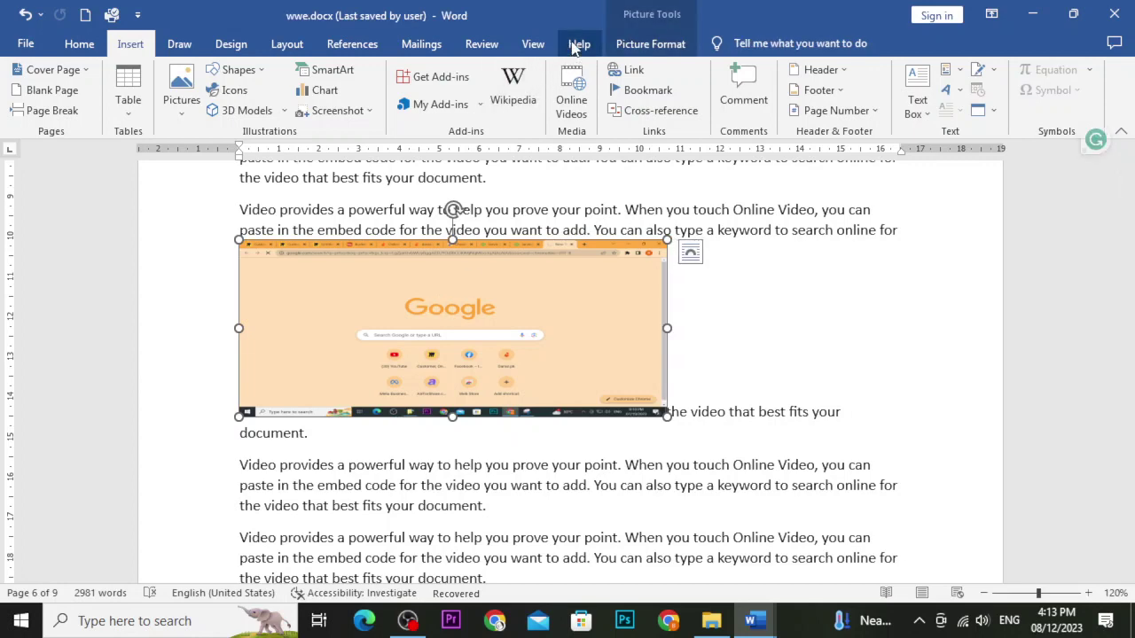
pyautogui.click(650, 43)
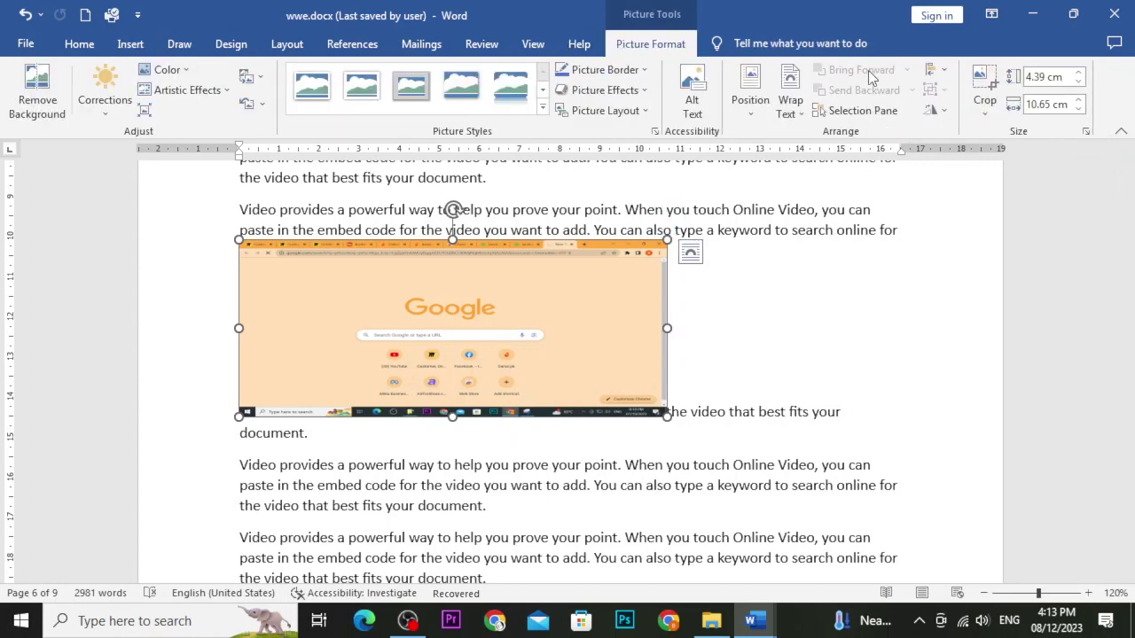
pyautogui.click(843, 117)
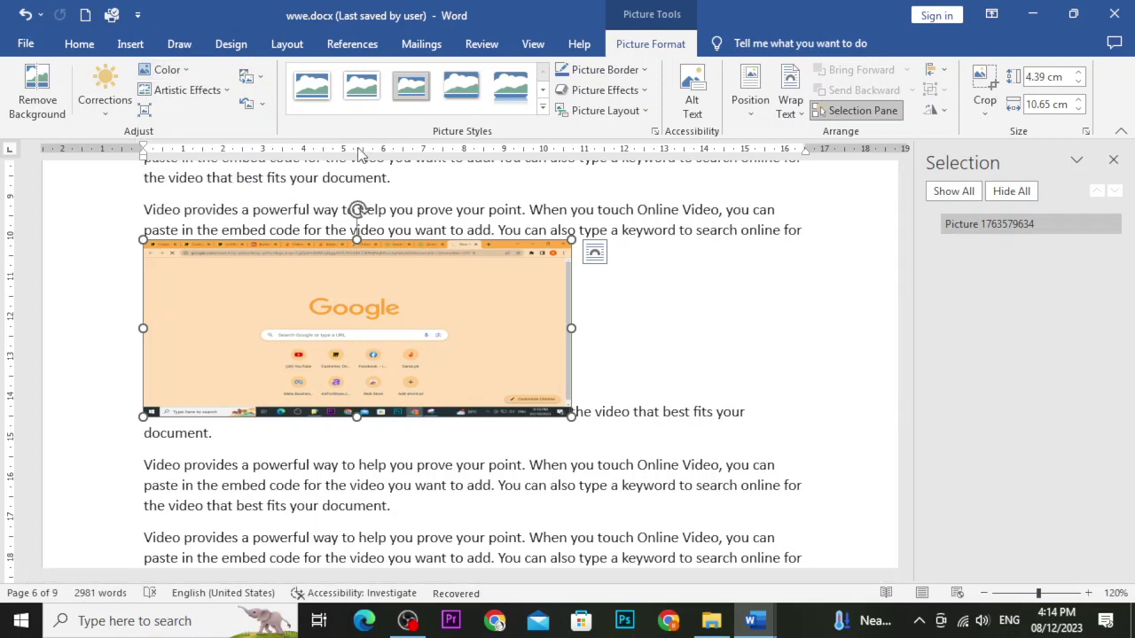
# Insert a Smiley Face shape about 2.56 cm high and 3.36 cm wide in the blank area beside the screenshot
pyautogui.click(131, 43)
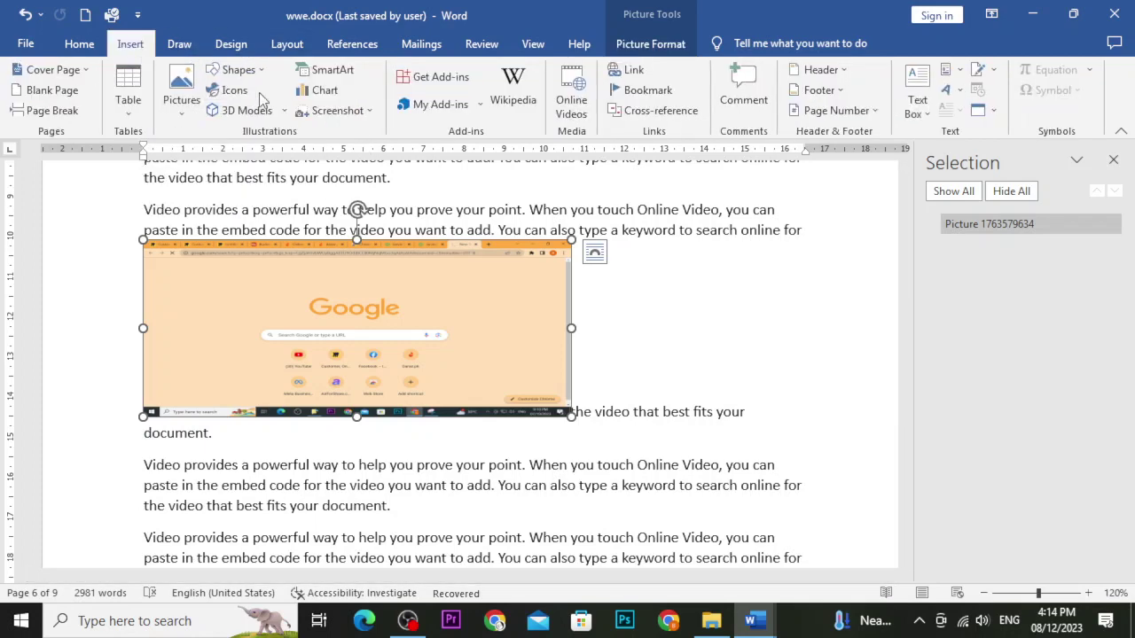
pyautogui.click(256, 71)
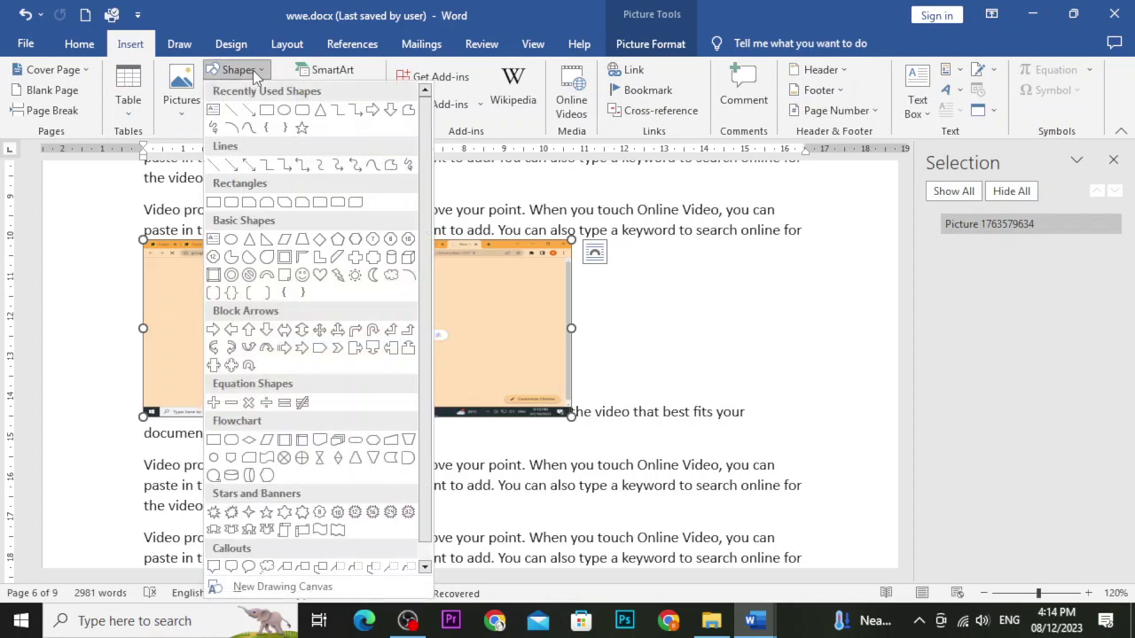
pyautogui.click(302, 282)
pyautogui.moveTo(619, 275)
pyautogui.mouseDown()
pyautogui.moveTo(732, 345)
pyautogui.moveTo(755, 378)
pyautogui.mouseUp()
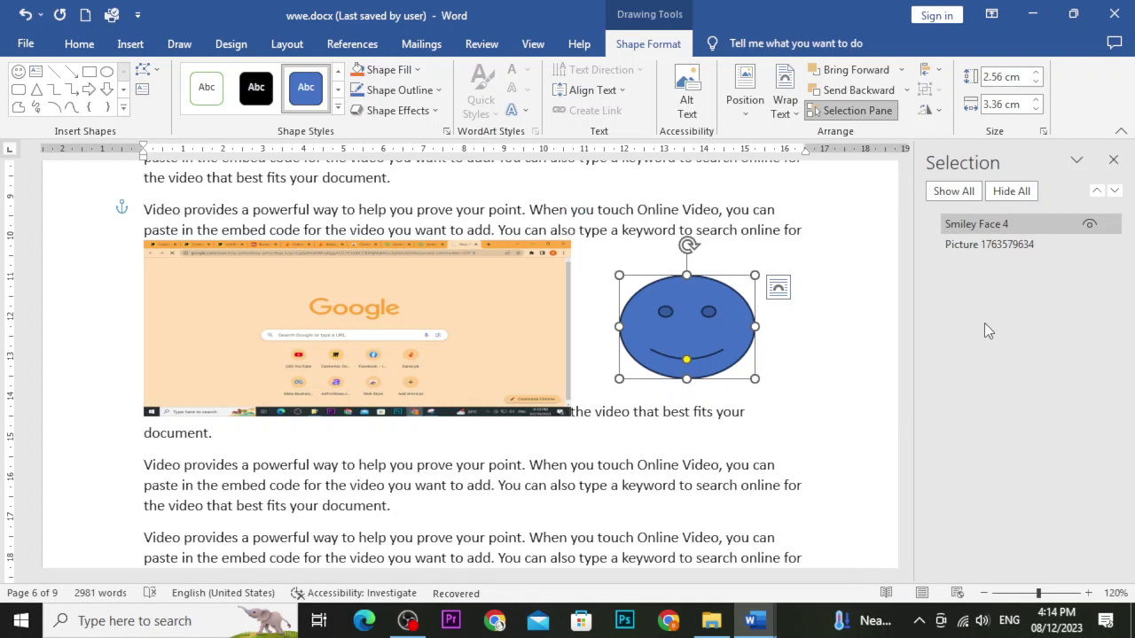
# Select the picture and the smiley face in turn from the Selection Pane list, and close the pane
pyautogui.click(957, 245)
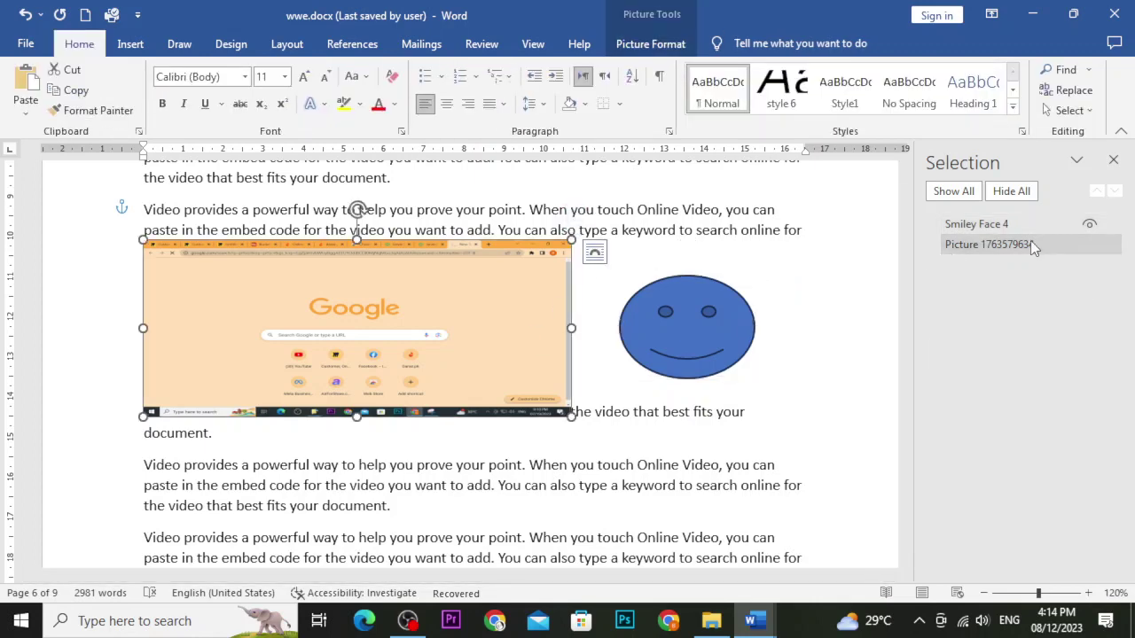
pyautogui.click(983, 225)
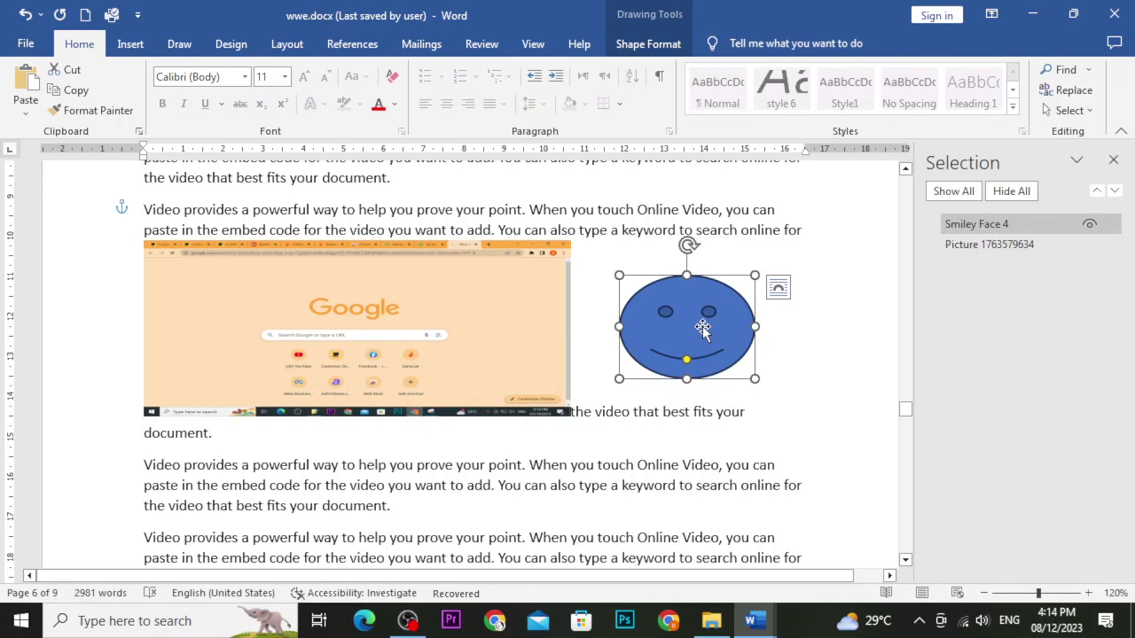
pyautogui.click(1114, 159)
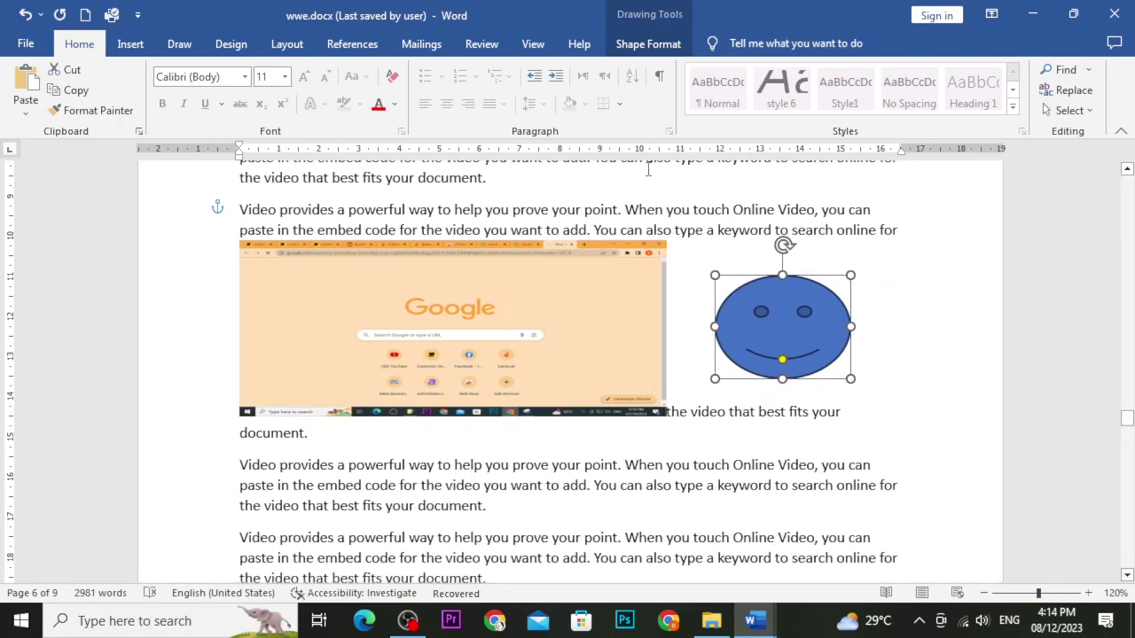
# Align the smiley face to the left and top margins of the page using Align Left and Align Top
pyautogui.click(652, 44)
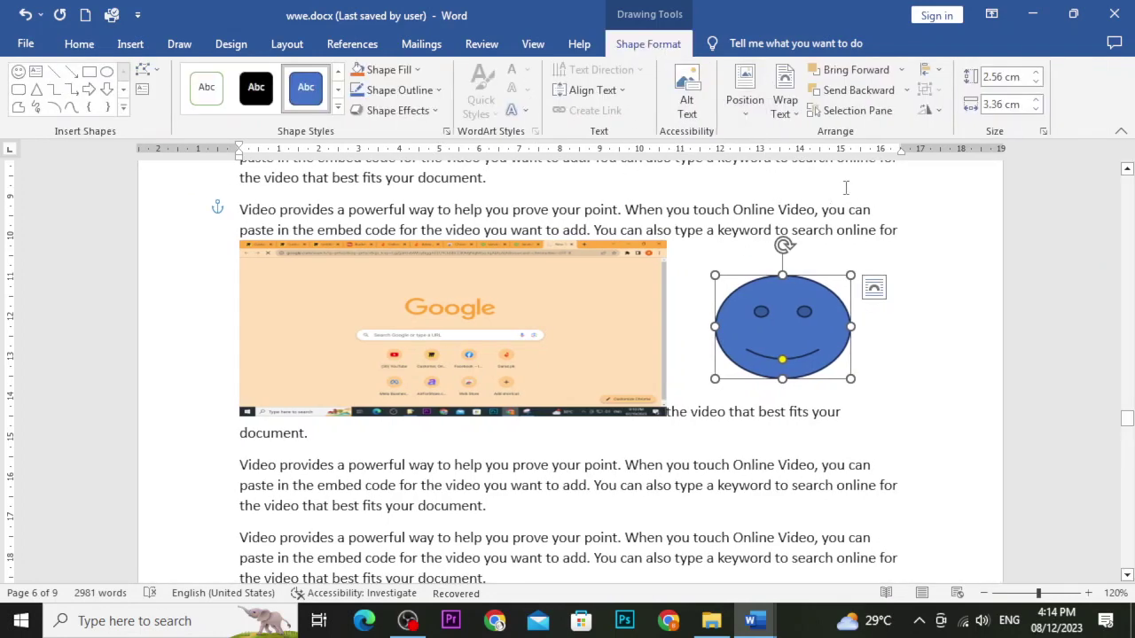
pyautogui.click(931, 71)
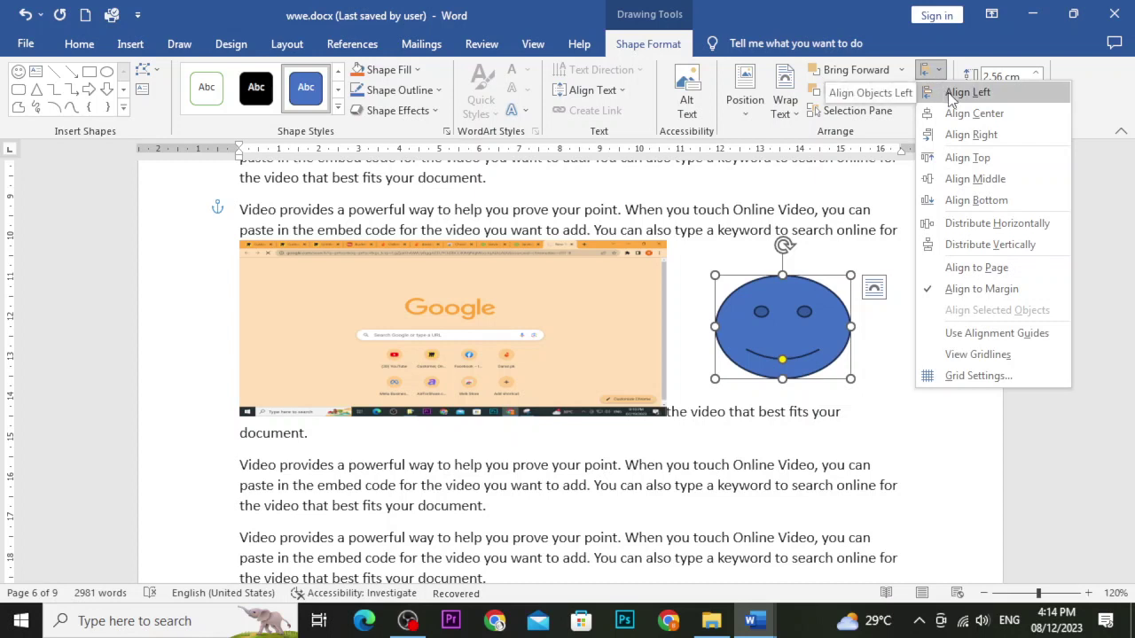
pyautogui.click(953, 96)
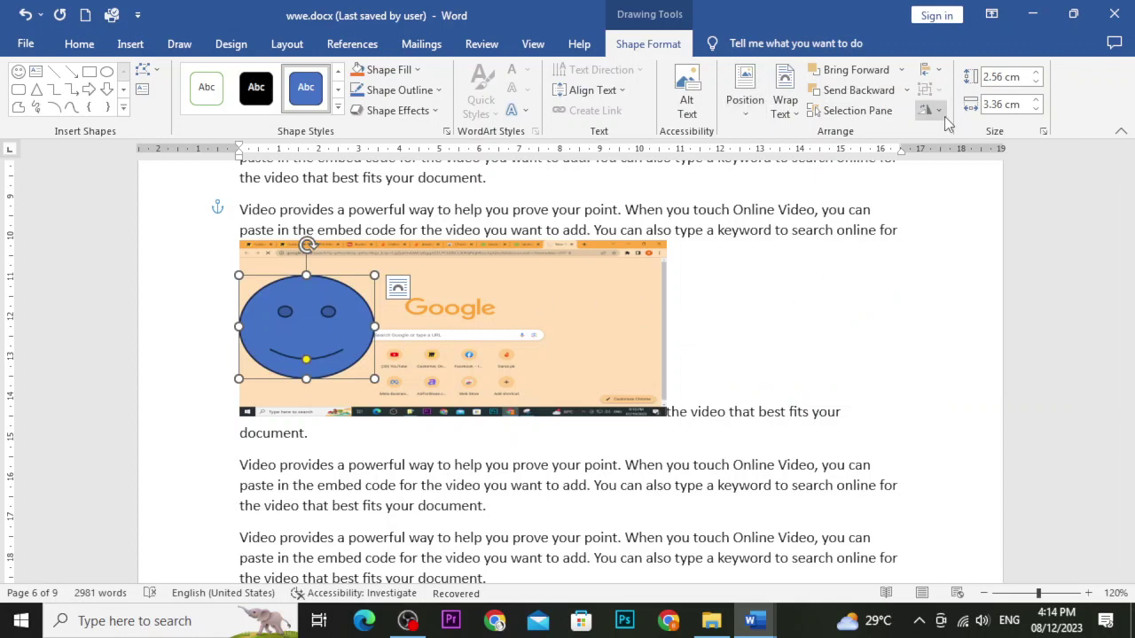
pyautogui.click(932, 71)
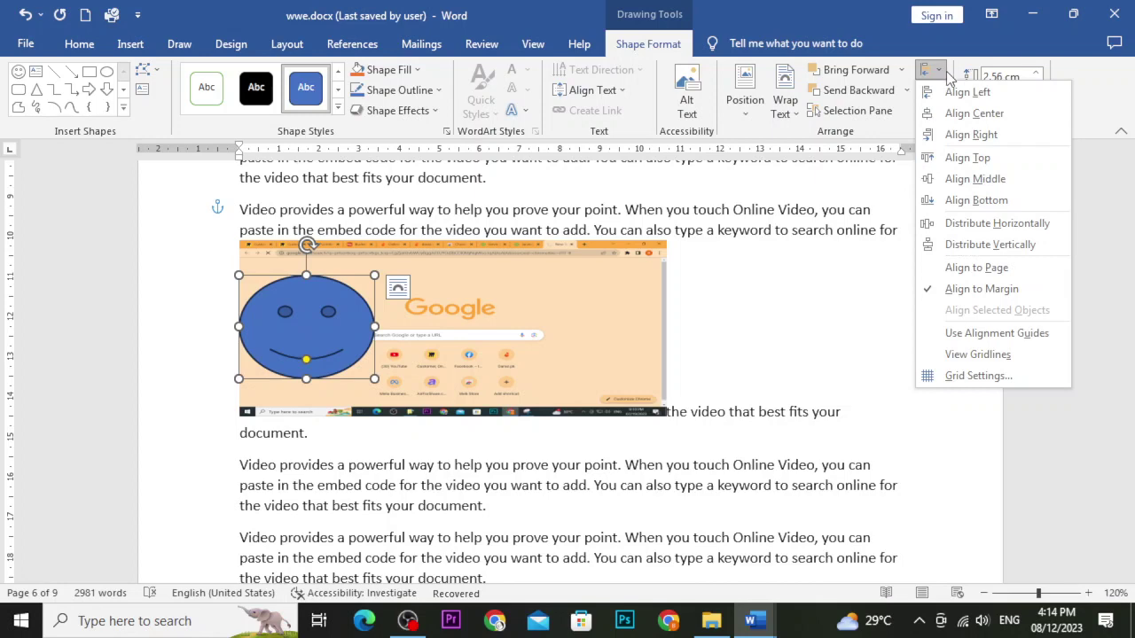
pyautogui.click(952, 160)
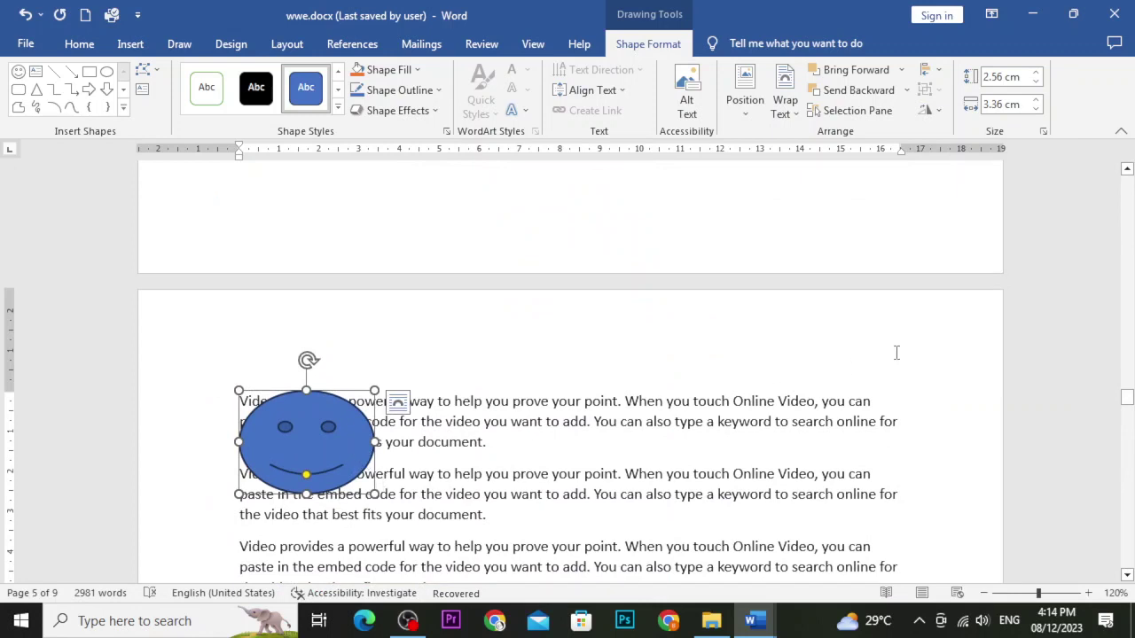
pyautogui.click(928, 69)
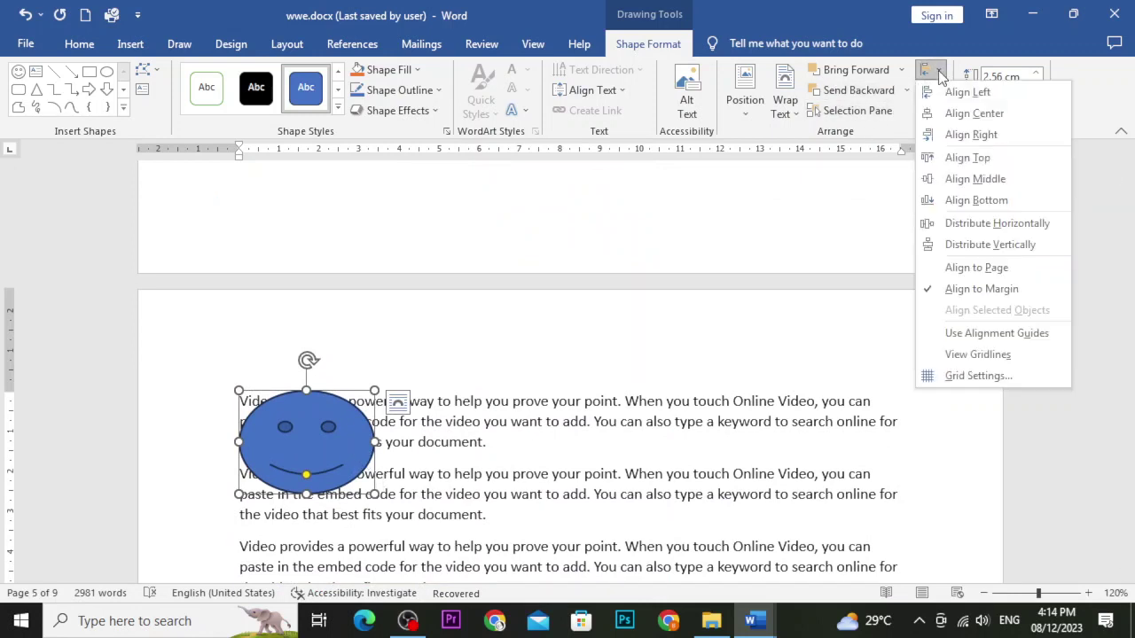
pyautogui.press('Escape')
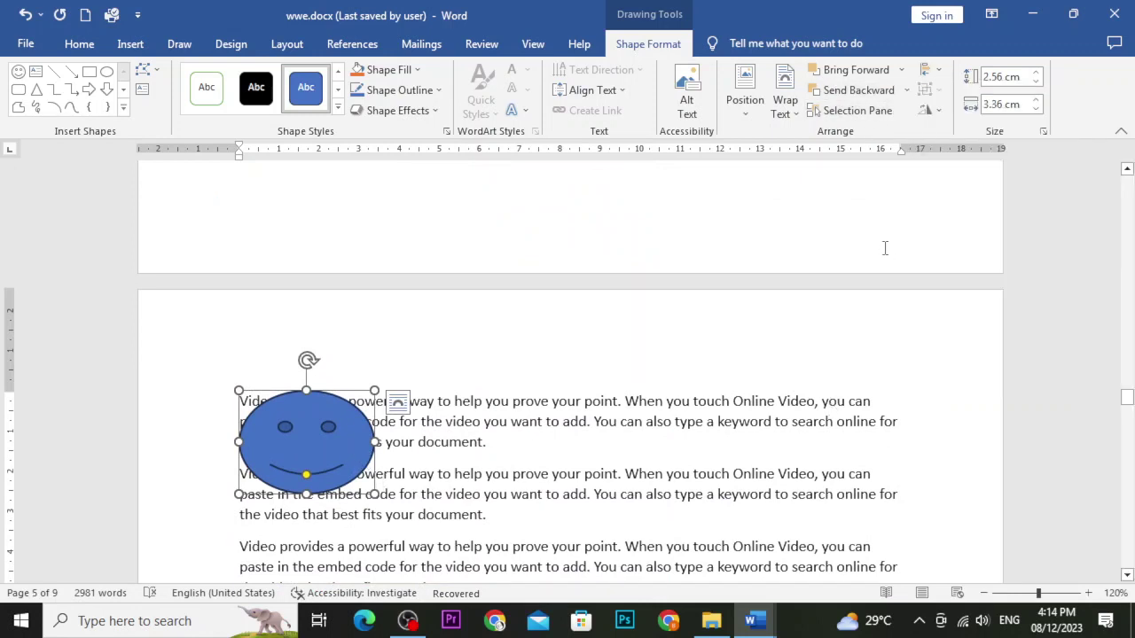
# Select the Google screenshot, review its rotate and flip options, and open the full rotation settings, closing them without changes
pyautogui.scroll(-7, 482, 401)
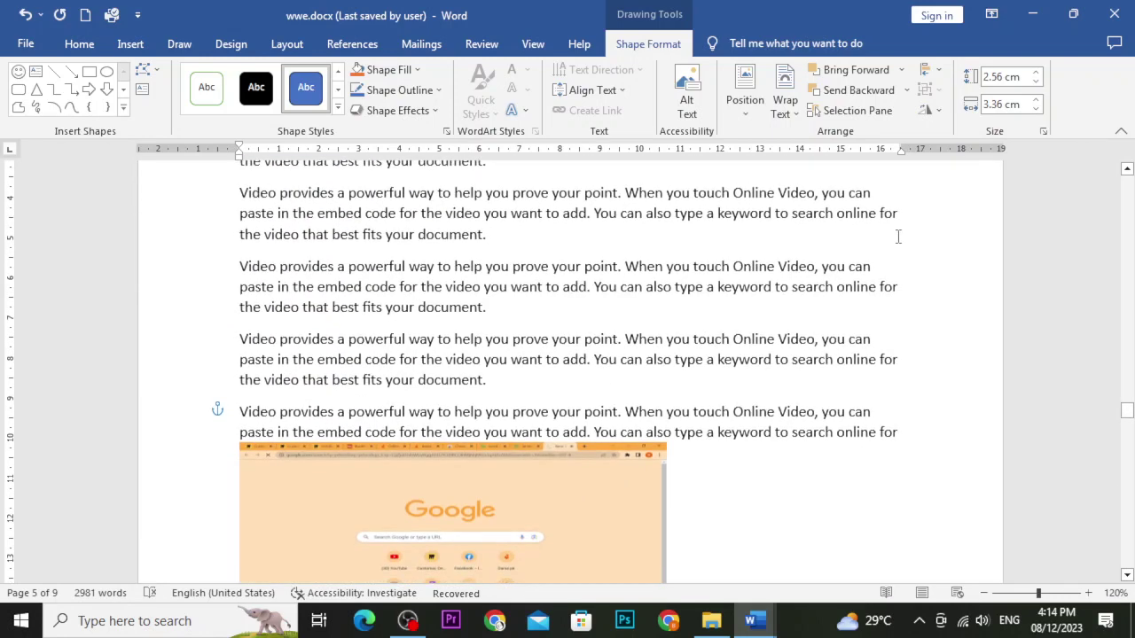
pyautogui.click(928, 110)
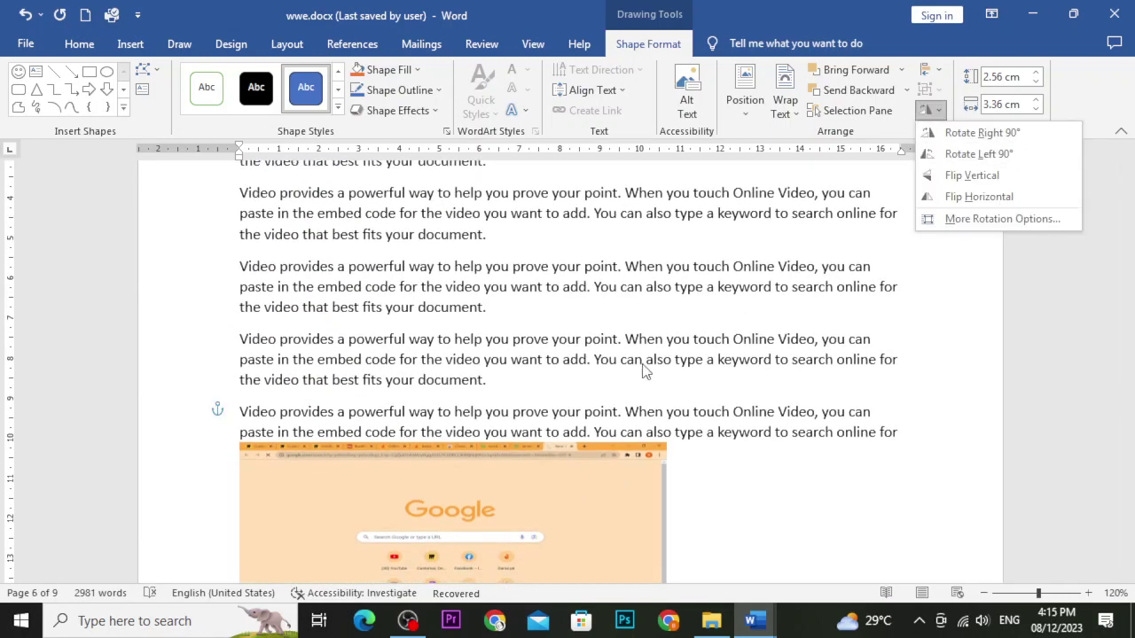
pyautogui.scroll(-1, 632, 361)
pyautogui.scroll(-2, 633, 361)
pyautogui.click(568, 405)
pyautogui.click(586, 372)
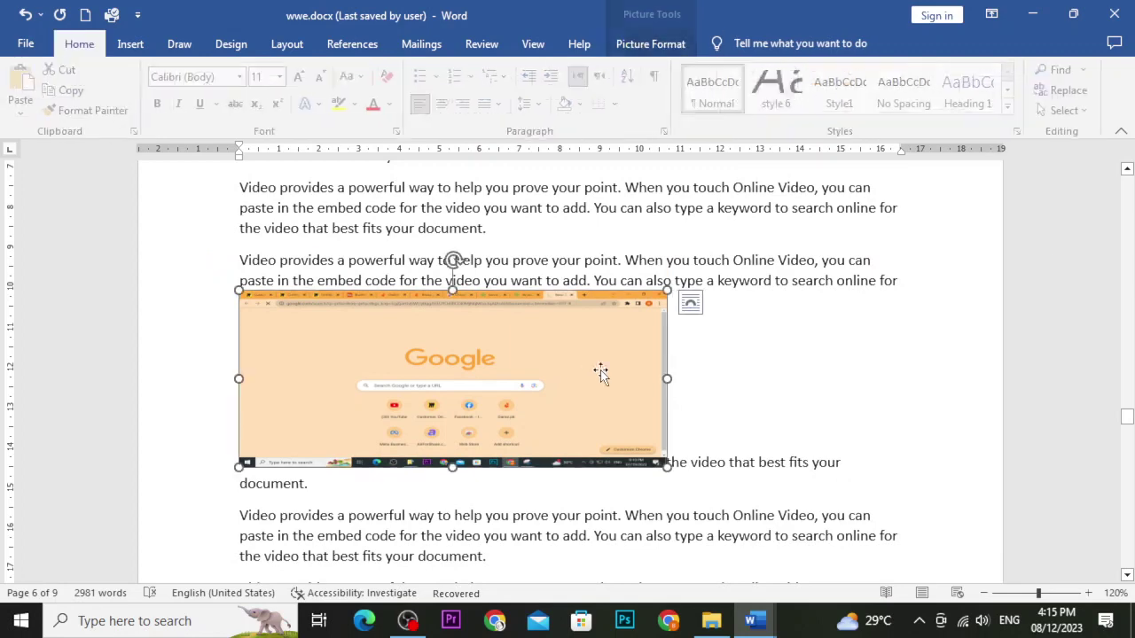
pyautogui.click(651, 43)
pyautogui.click(931, 110)
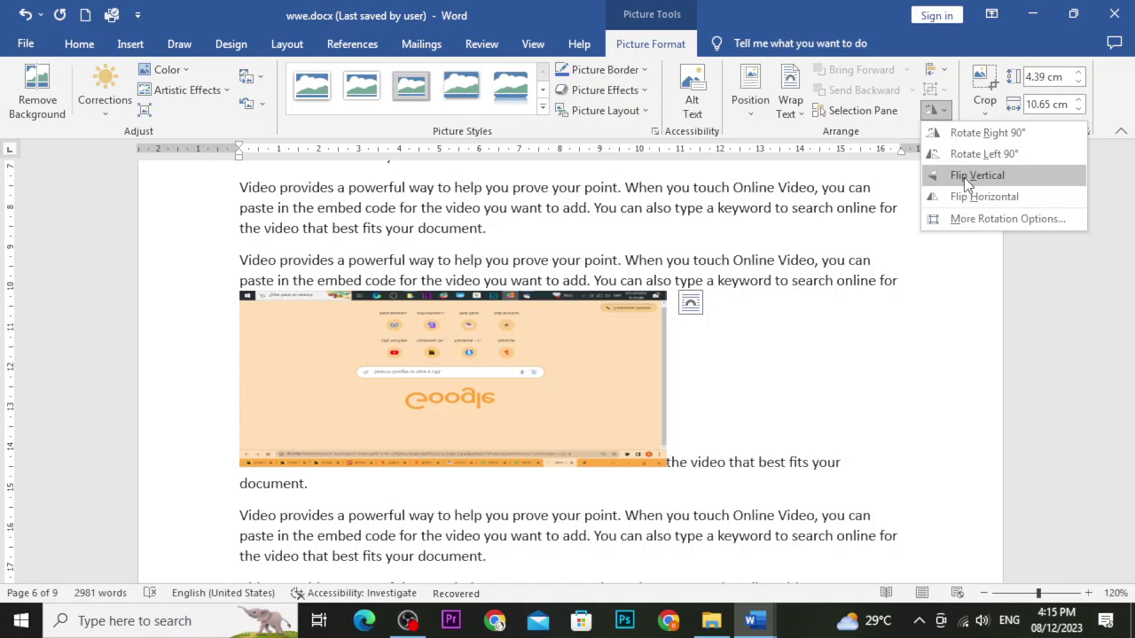
pyautogui.click(973, 224)
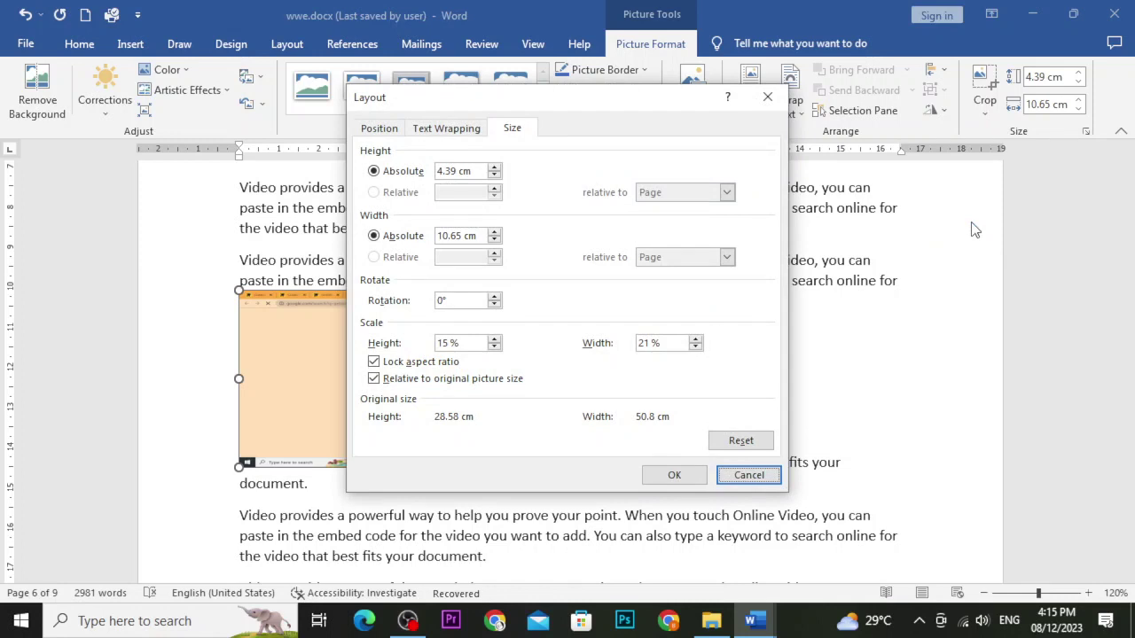
pyautogui.click(749, 476)
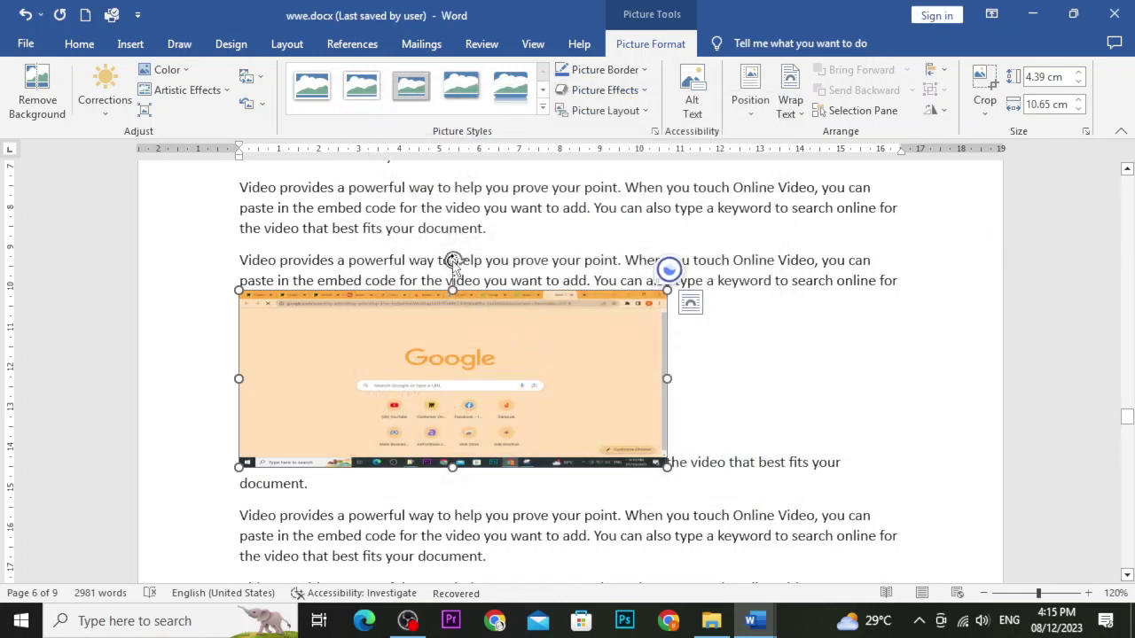
# Try rotating the screenshot counterclockwise freehand with its rotation handle, and undo the rotation
pyautogui.moveTo(452, 261); pyautogui.dragTo(394, 259)
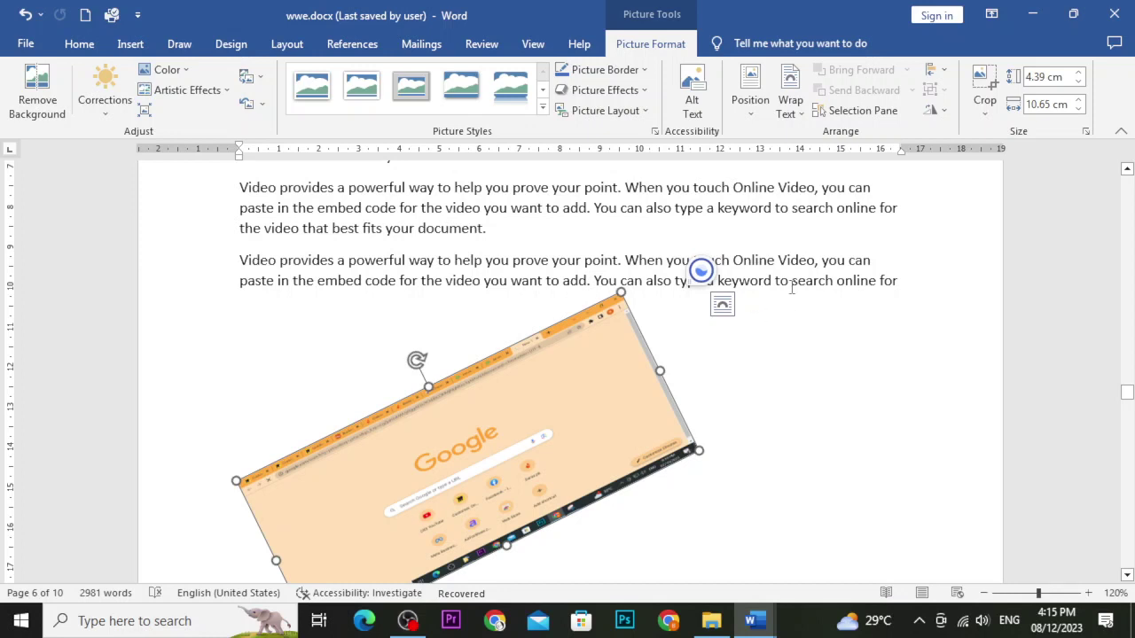
pyautogui.hotkey('ctrl', 'z')
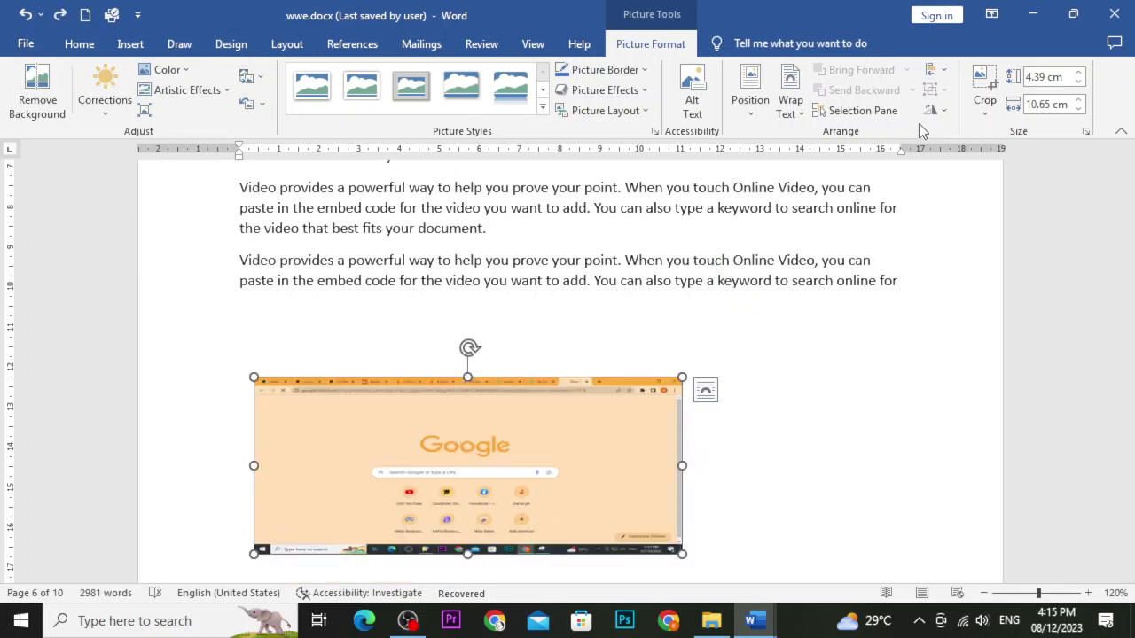
pyautogui.scroll(-2, 545, 370)
pyautogui.moveTo(544, 370); pyautogui.dragTo(683, 325)
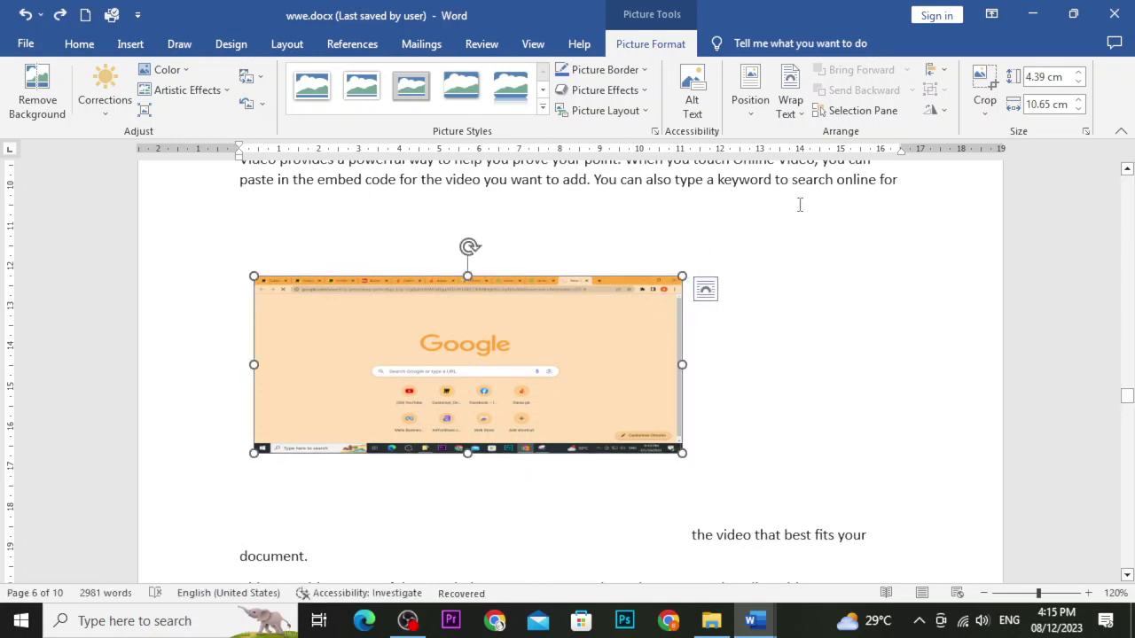
# Crop the browser tabs off the screenshot's upper edge and the taskbar off its lower edge, to a height of about 2.75 cm
pyautogui.click(985, 112)
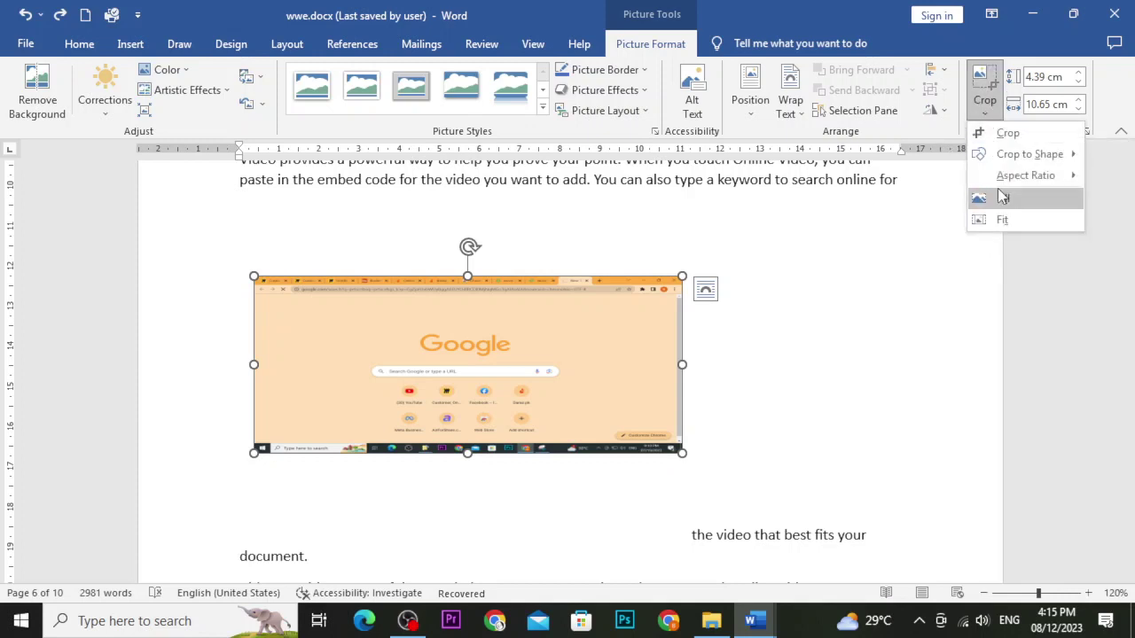
pyautogui.click(589, 338)
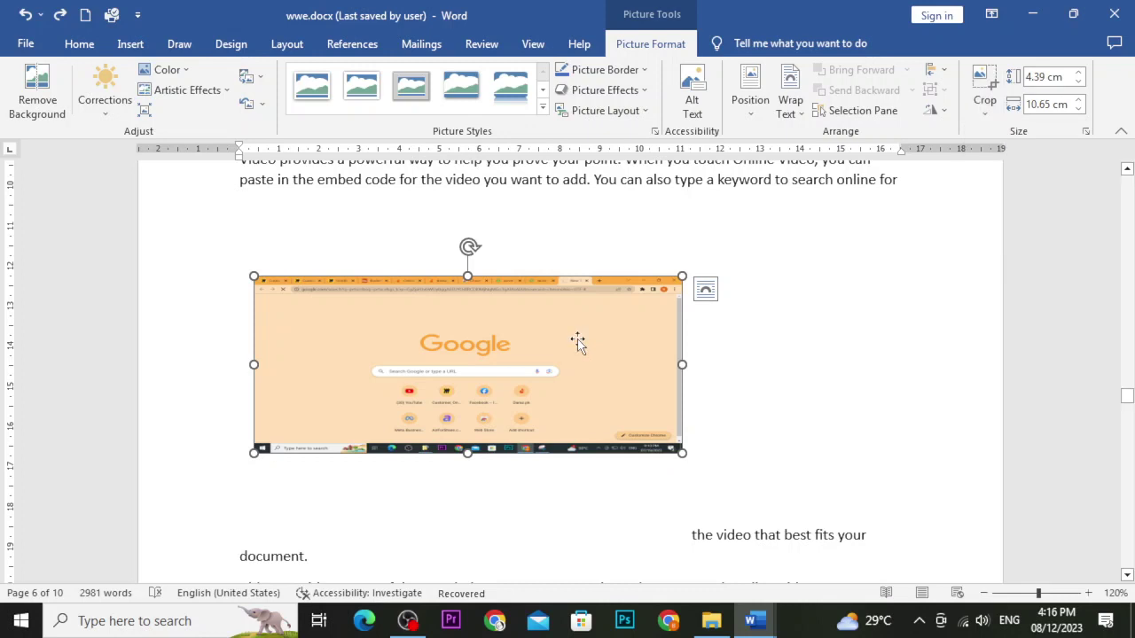
pyautogui.click(987, 85)
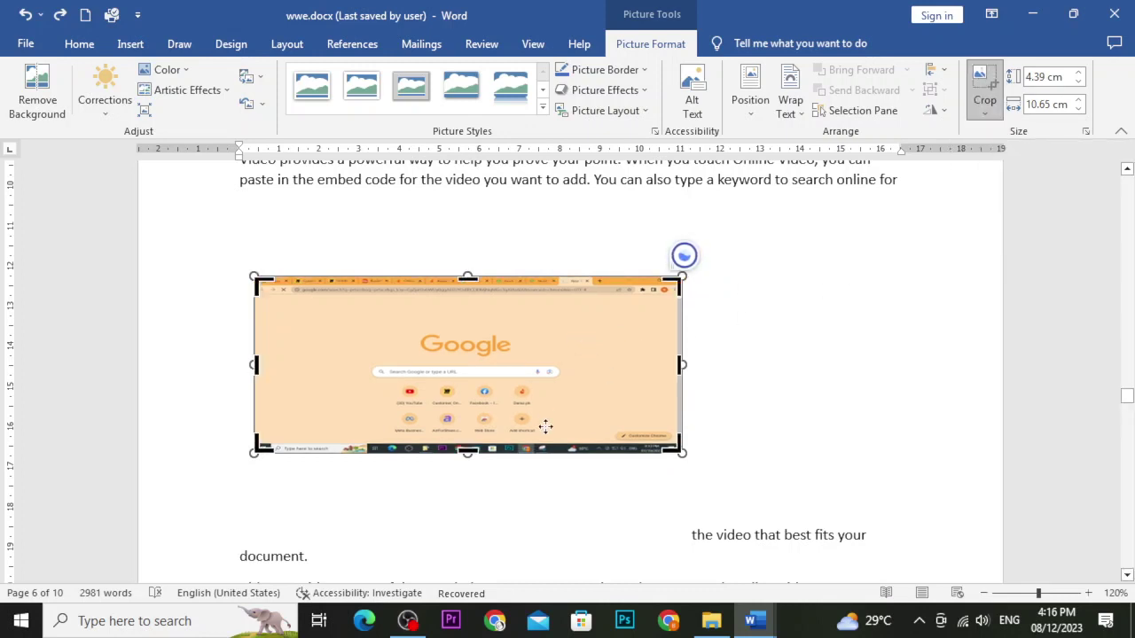
pyautogui.scroll(1, 547, 349)
pyautogui.scroll(3, 547, 349)
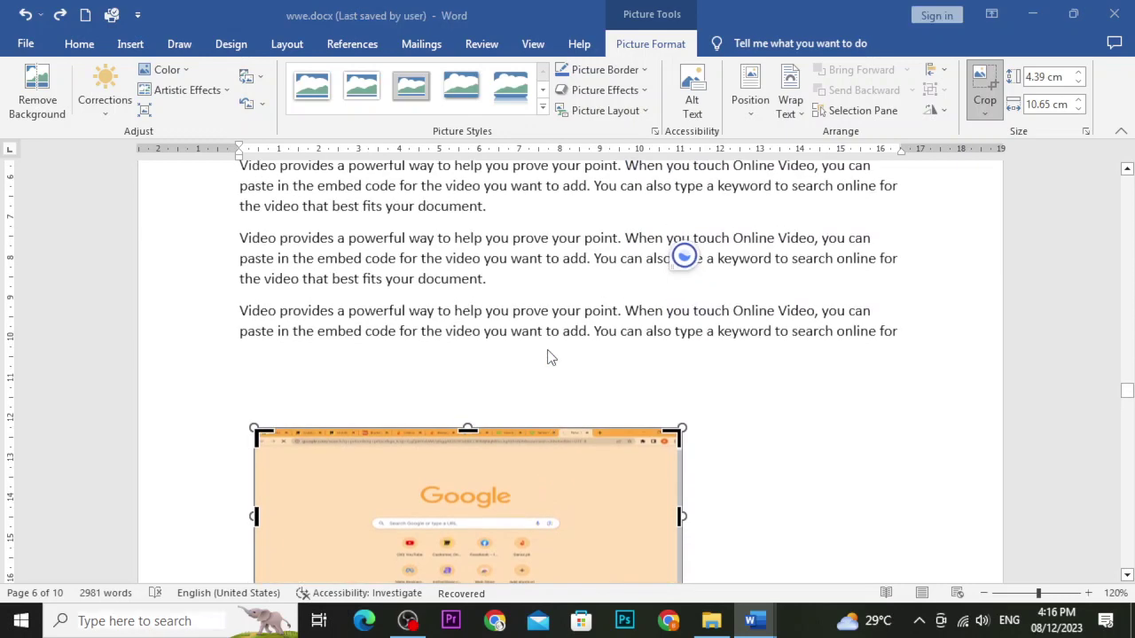
pyautogui.press('super')
pyautogui.press('super')
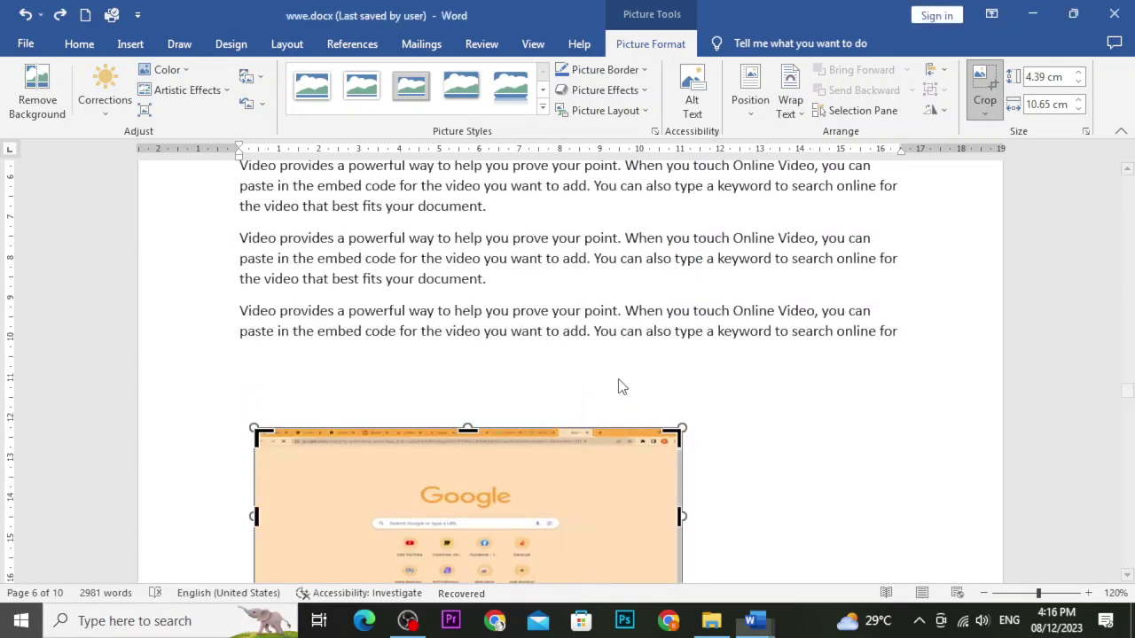
pyautogui.scroll(-5, 588, 362)
pyautogui.keyDown('ctrl'); pyautogui.scroll(4, 588, 362); pyautogui.keyUp('ctrl')
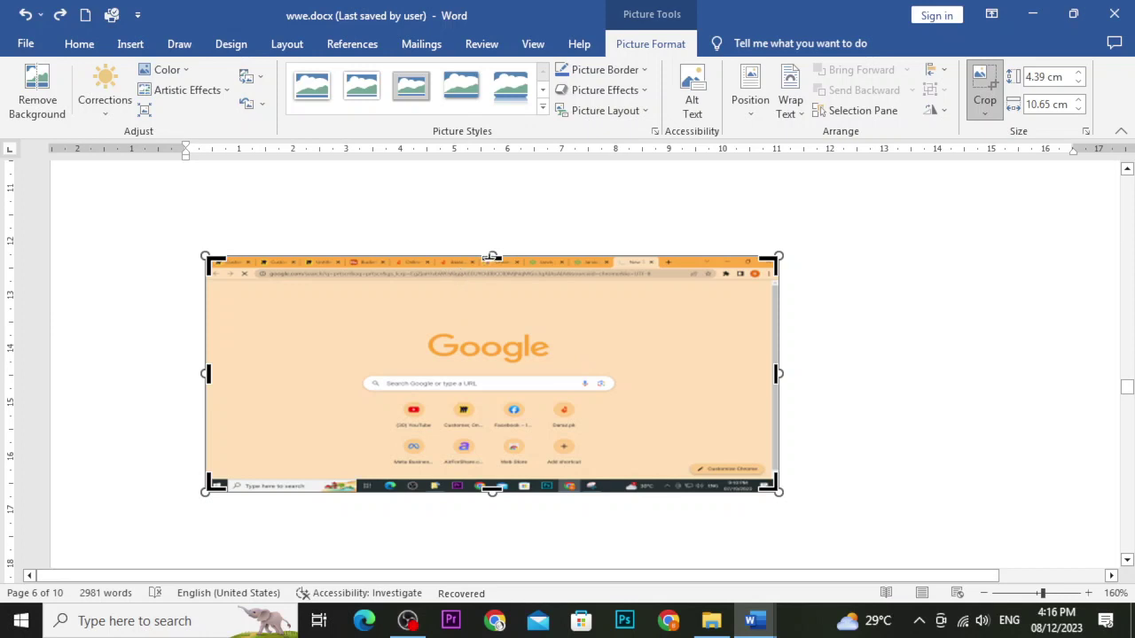
pyautogui.moveTo(492, 257); pyautogui.dragTo(497, 324)
pyautogui.scroll(2, 487, 347)
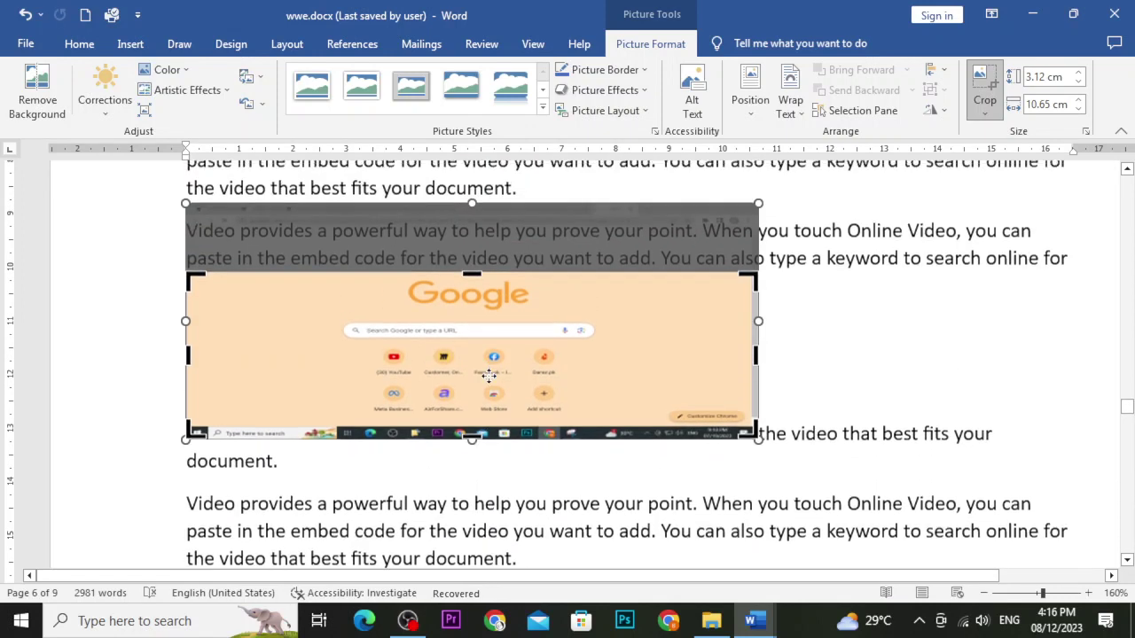
pyautogui.moveTo(471, 435); pyautogui.dragTo(469, 420)
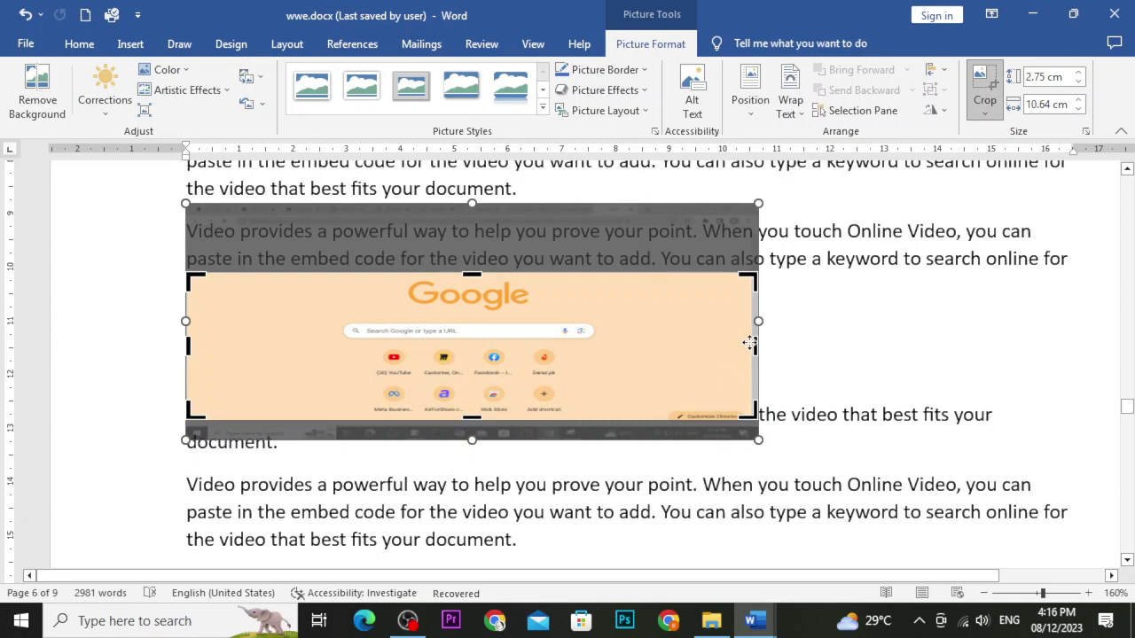
# Crop the screenshot's right and left sides to a width of about 6.23 cm and apply the crop
pyautogui.moveTo(750, 344); pyautogui.dragTo(639, 353)
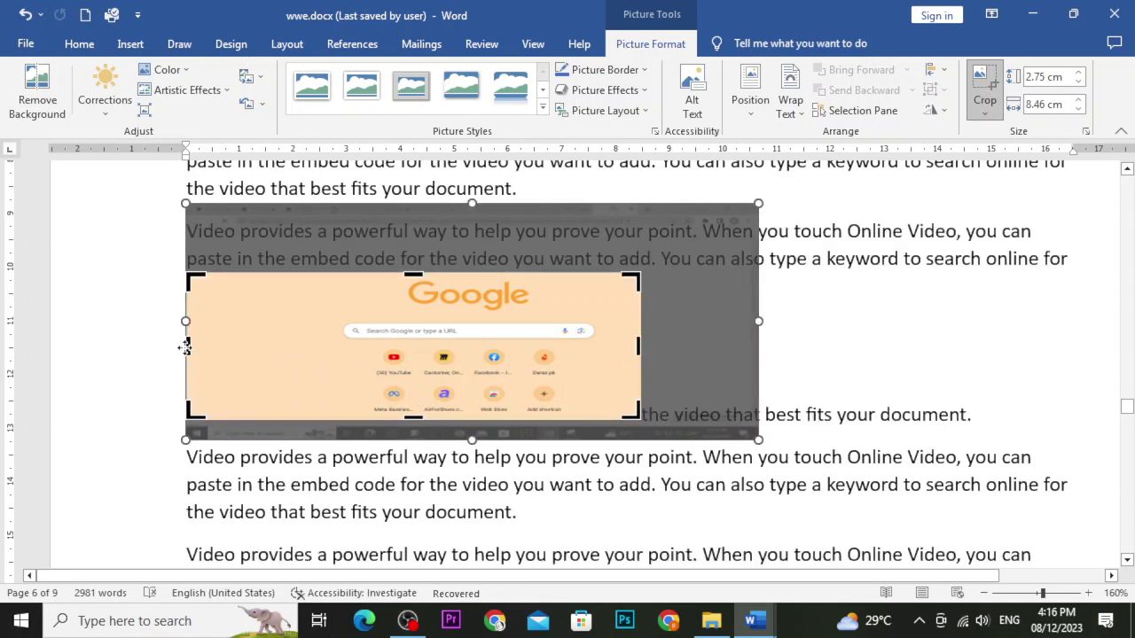
pyautogui.moveTo(187, 347); pyautogui.dragTo(307, 345)
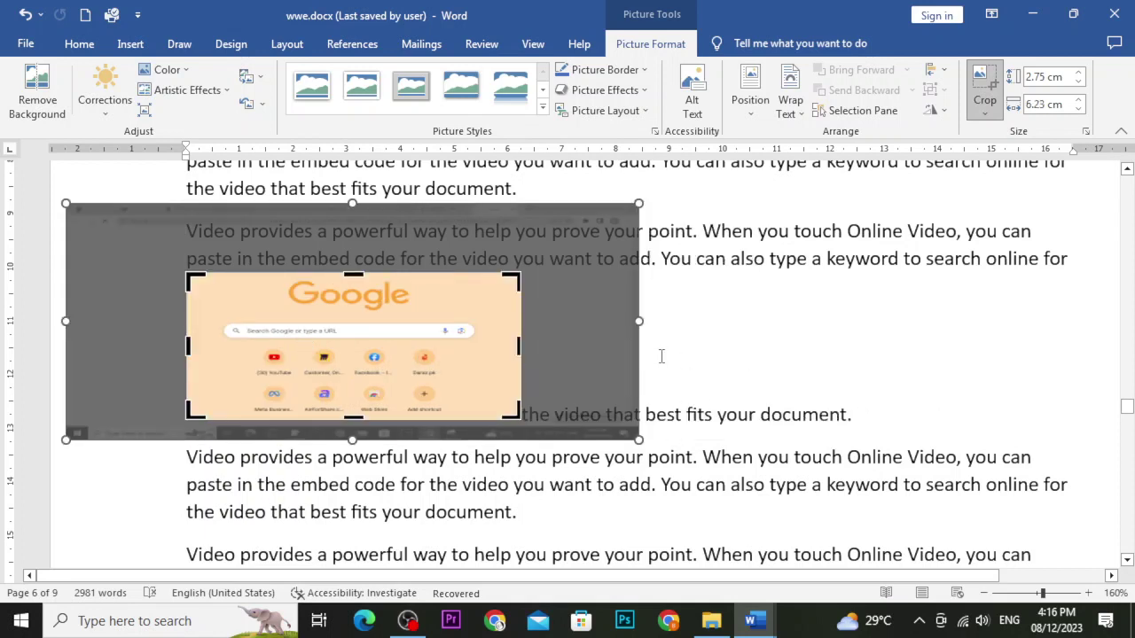
pyautogui.click(872, 362)
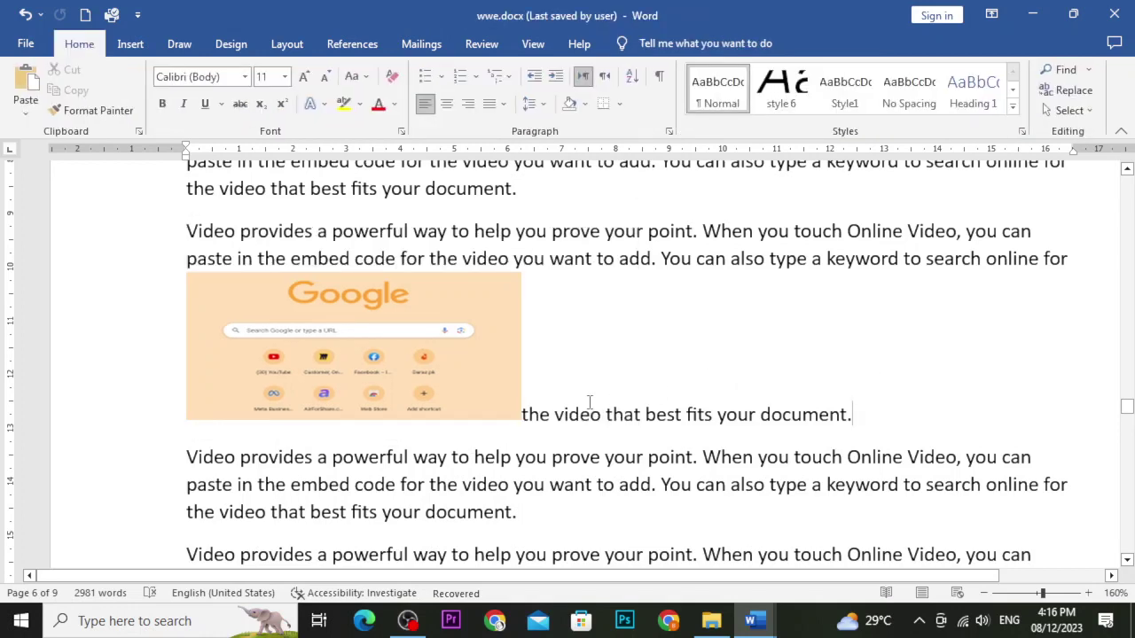
pyautogui.scroll(-1, 589, 402)
pyautogui.click(393, 310)
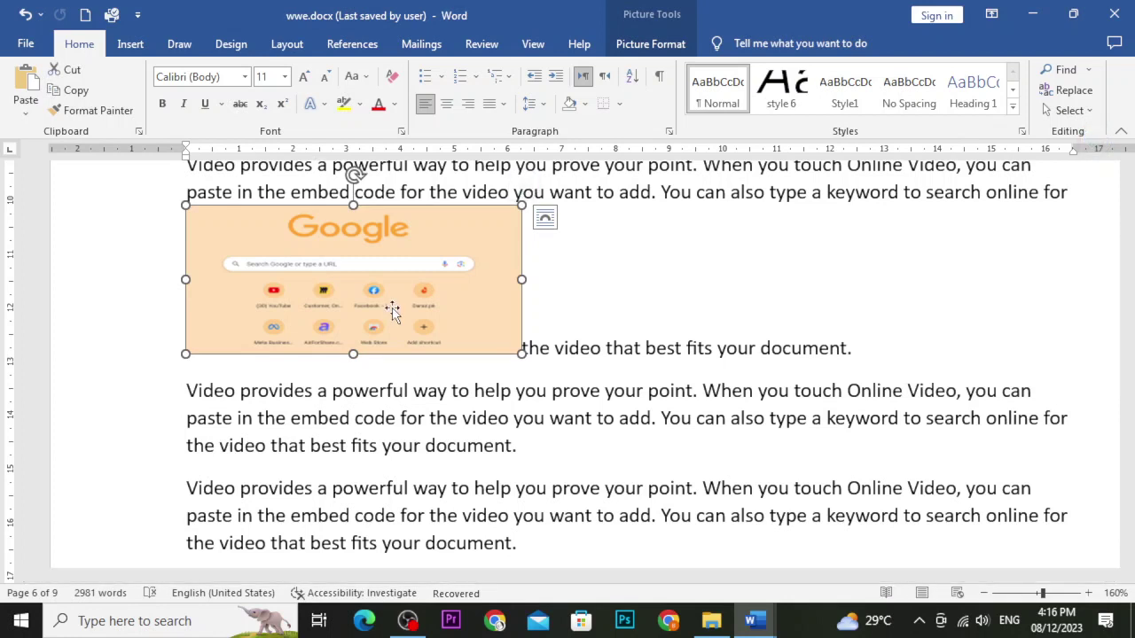
# Undo the crops on all four sides of the screenshot
pyautogui.hotkey('ctrl', 'z')
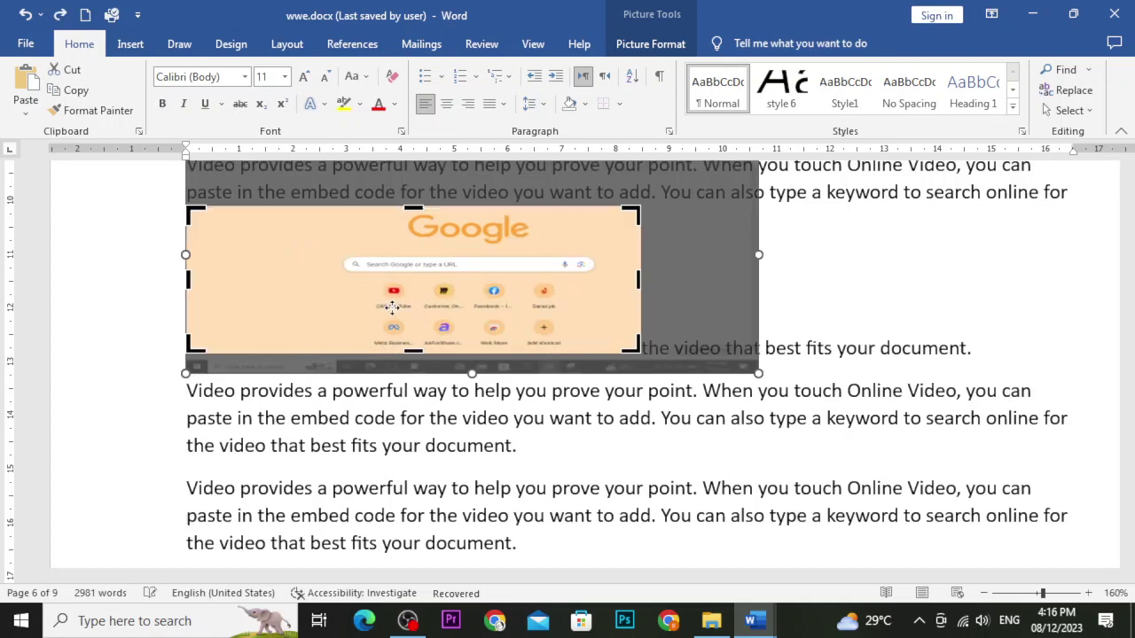
pyautogui.hotkey('ctrl', 'z')
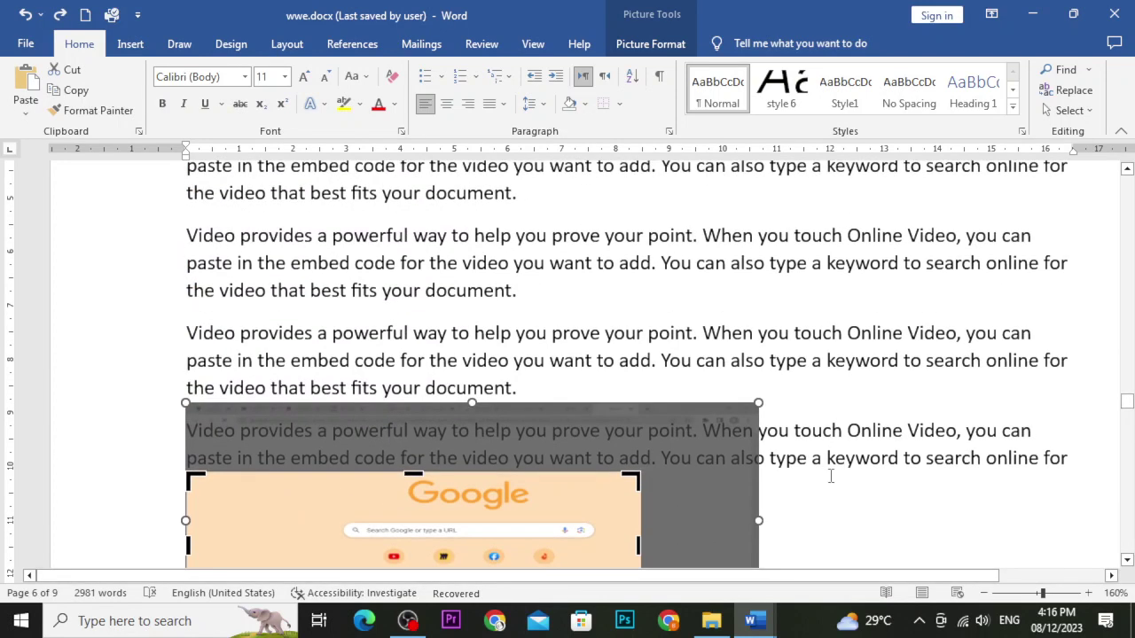
pyautogui.hotkey('ctrl', 'z')
pyautogui.hotkey('ctrl', 'z')
pyautogui.hotkey('ctrl', 'z')
pyautogui.click(751, 473)
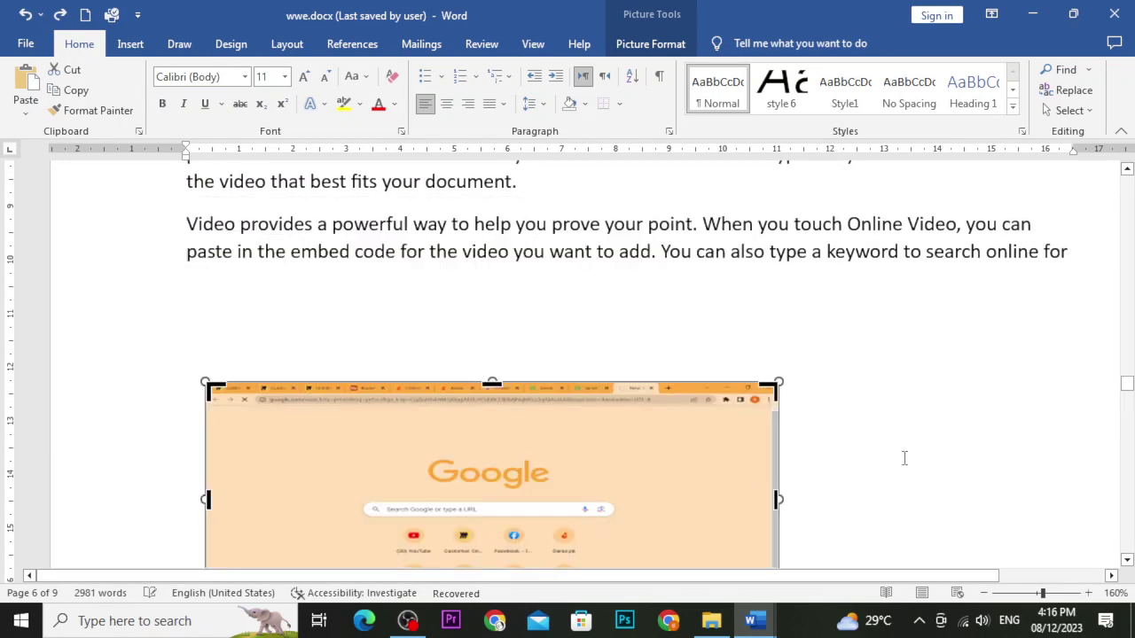
pyautogui.scroll(-2, 905, 459)
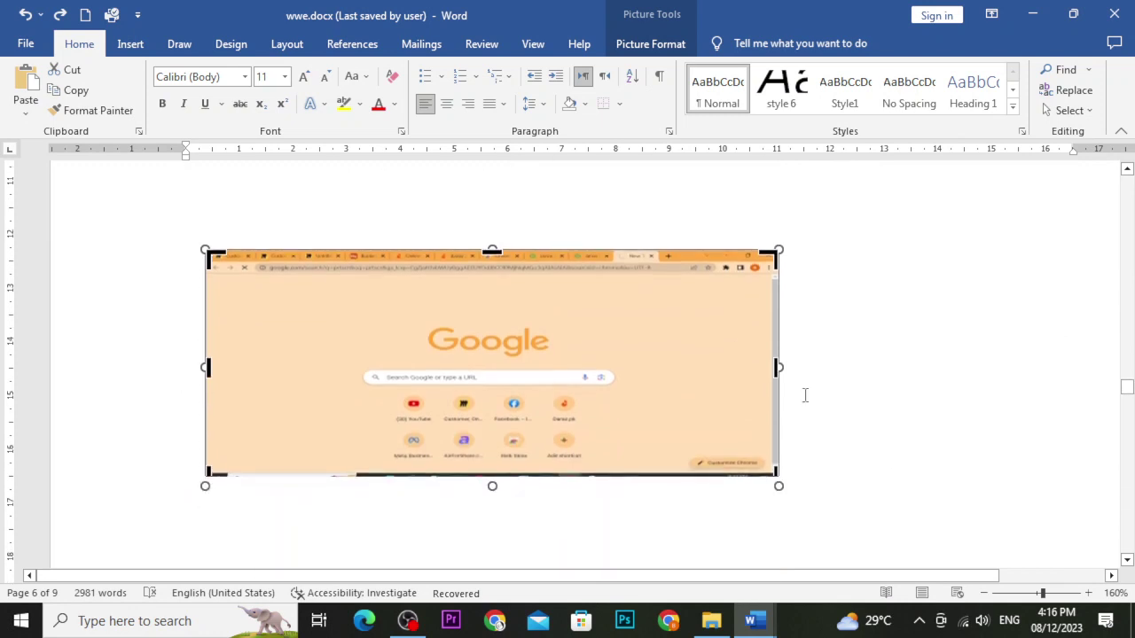
# Crop the screenshot to the Heart basic shape, and undo the shape crop
pyautogui.click(652, 47)
pyautogui.click(983, 115)
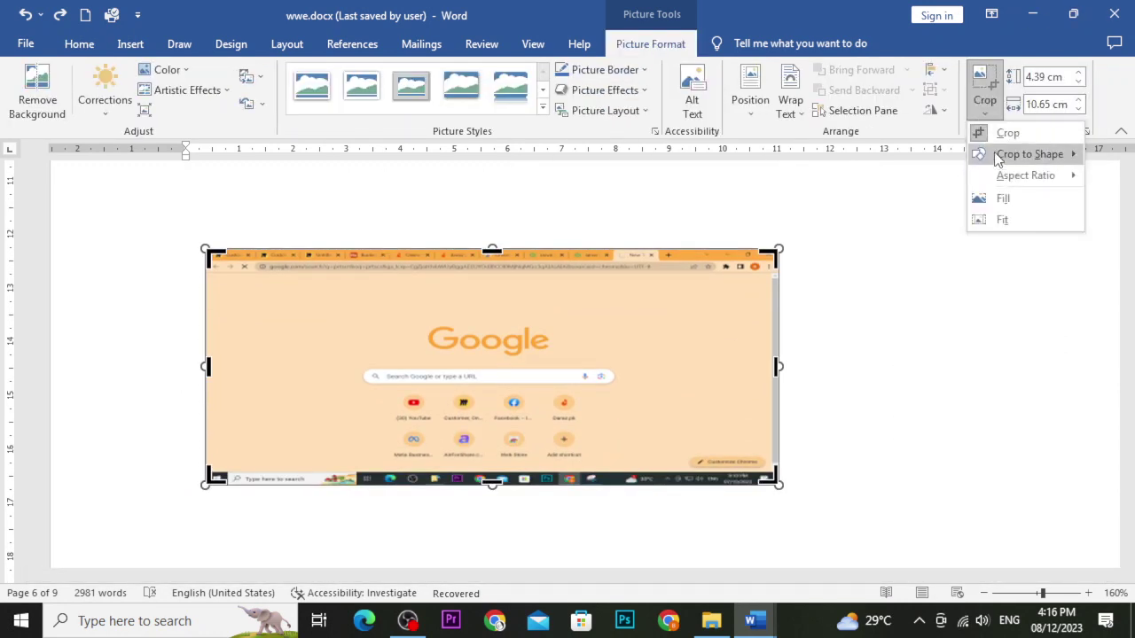
pyautogui.moveTo(1009, 160)
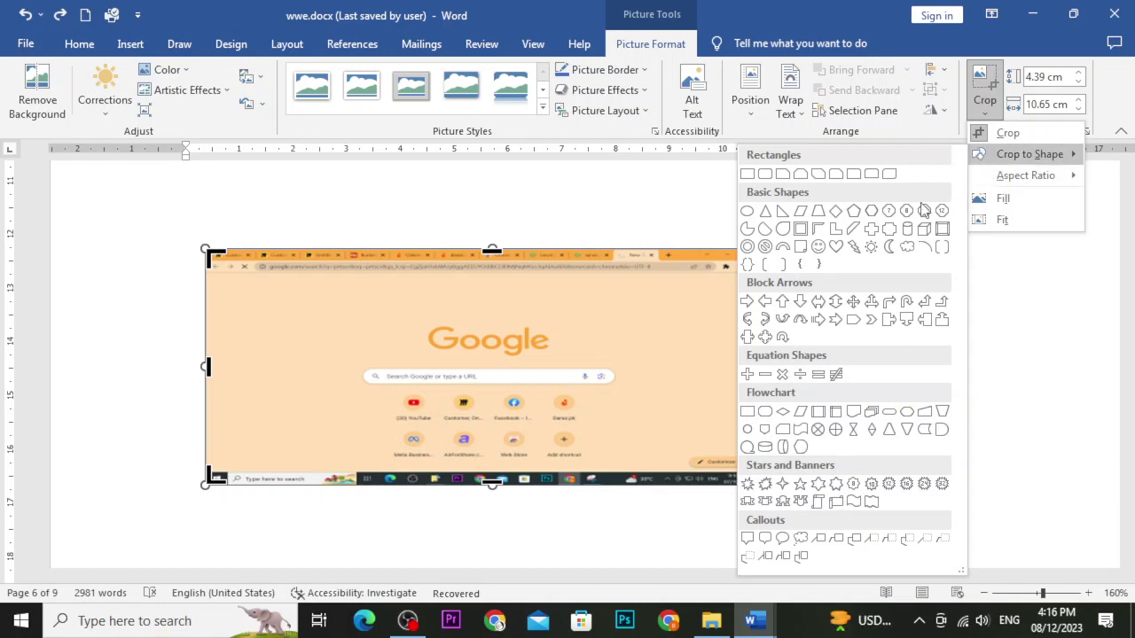
pyautogui.click(837, 247)
pyautogui.scroll(3, 995, 249)
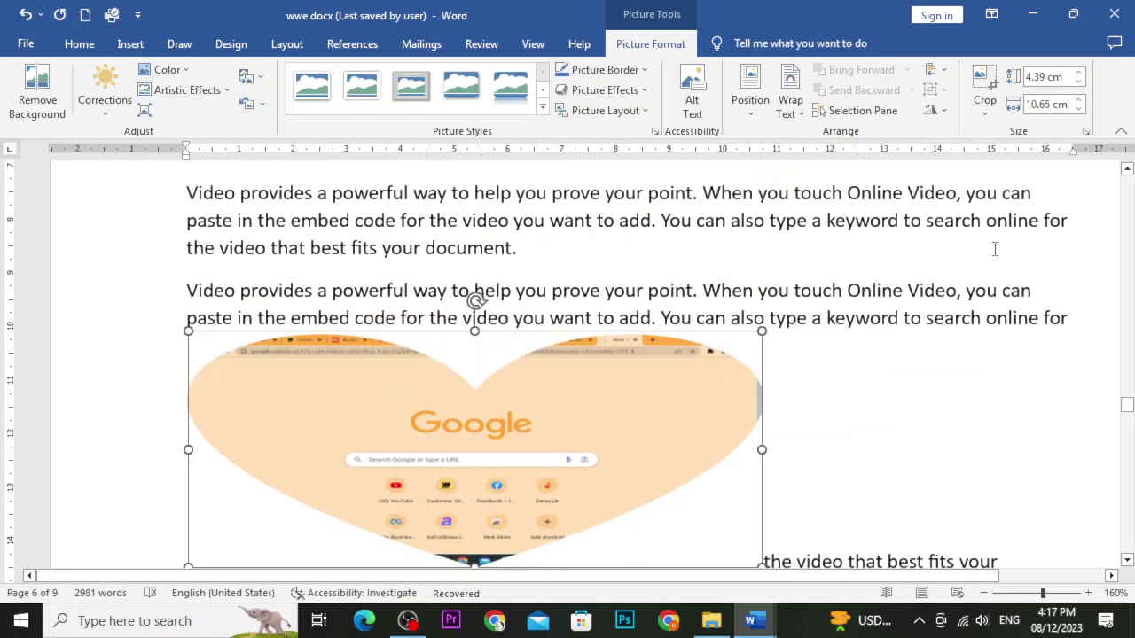
pyautogui.scroll(-1, 995, 249)
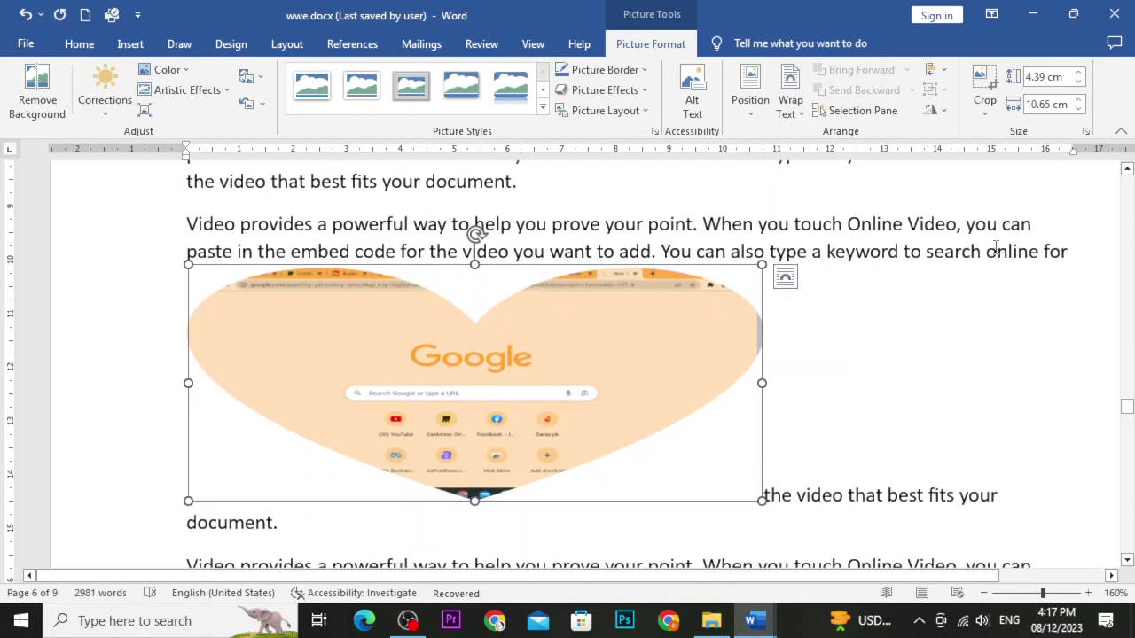
pyautogui.hotkey('ctrl', 'z')
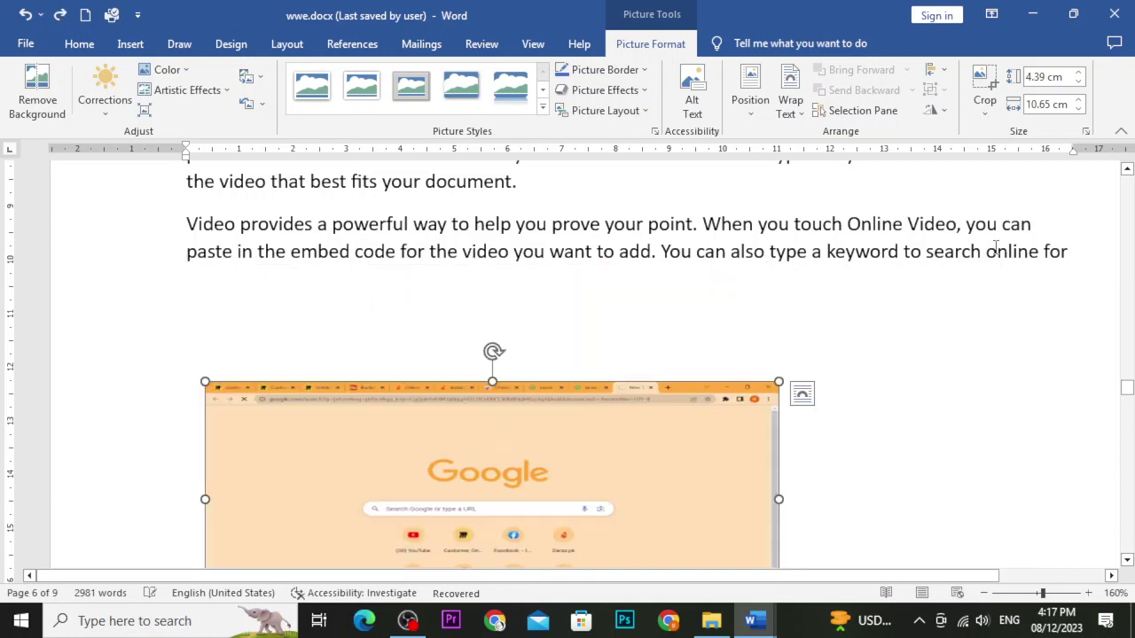
# Review the aspect ratio choices for cropping, and apply the Fill crop option followed by Fit to the screenshot
pyautogui.click(988, 113)
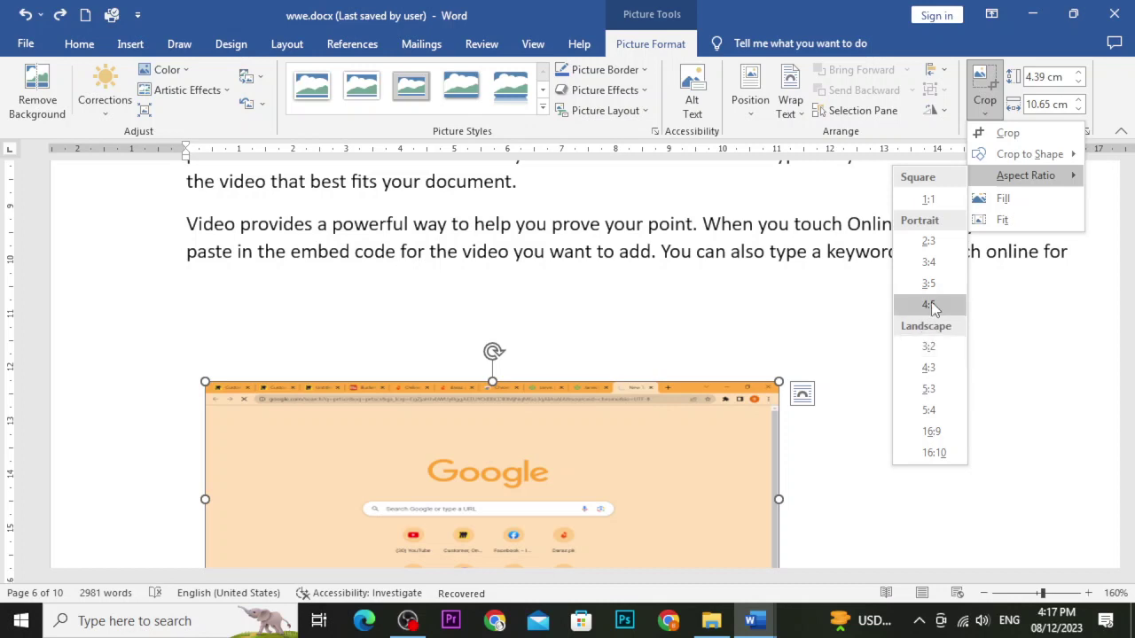
pyautogui.click(857, 295)
pyautogui.click(984, 105)
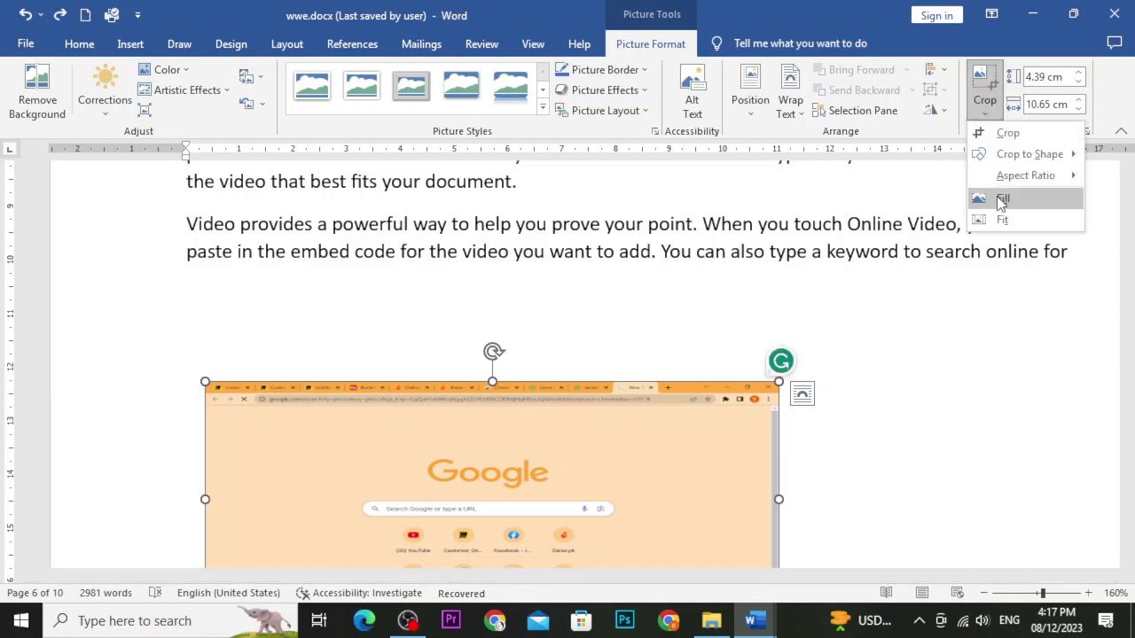
pyautogui.click(1002, 202)
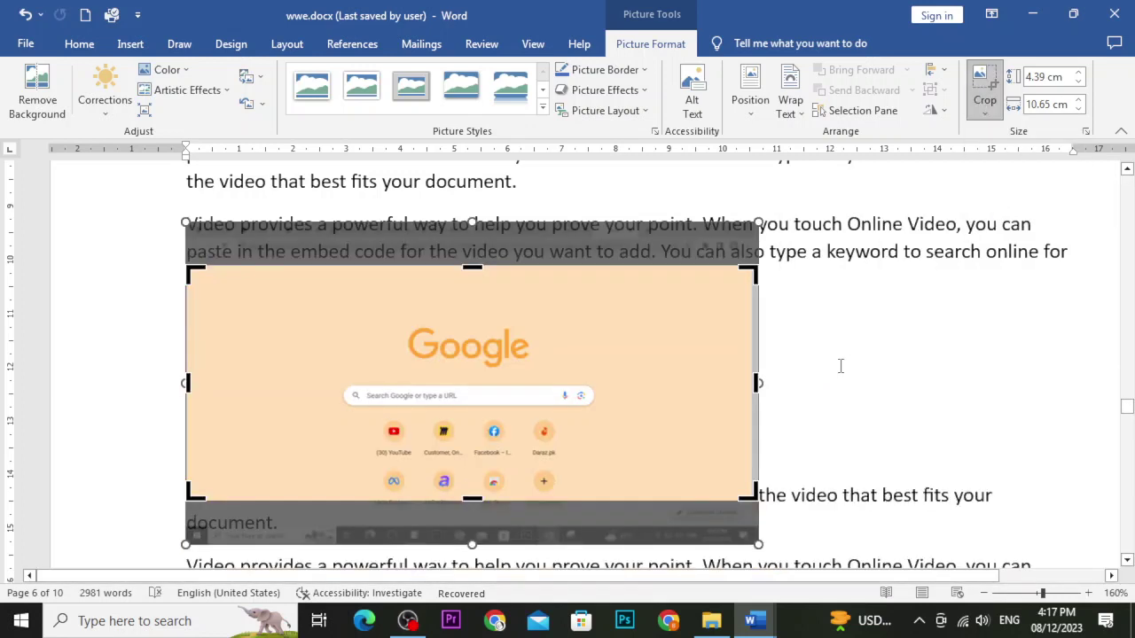
pyautogui.click(985, 104)
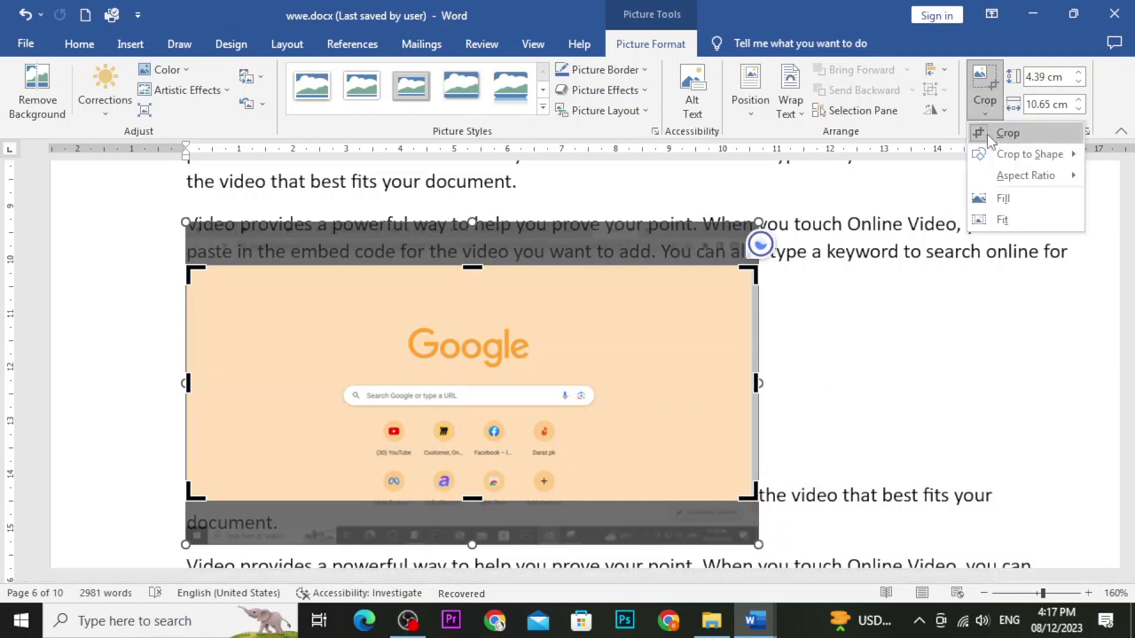
pyautogui.click(1003, 221)
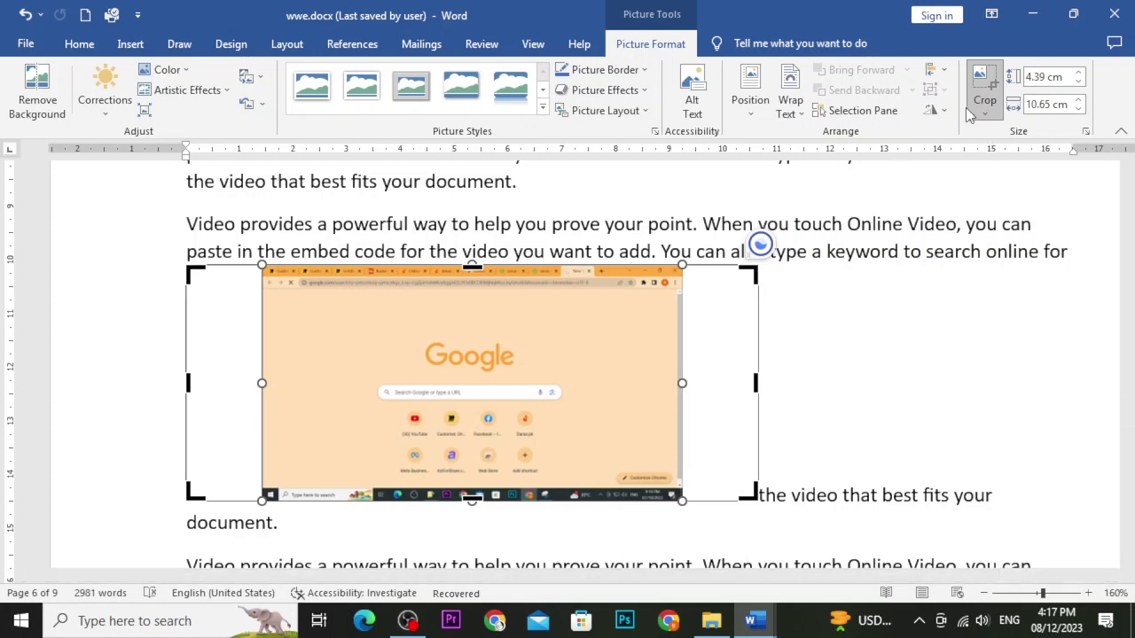
# Finish cropping the Google screenshot and stretch its height to about 4.5 cm, keeping the width
pyautogui.click(807, 406)
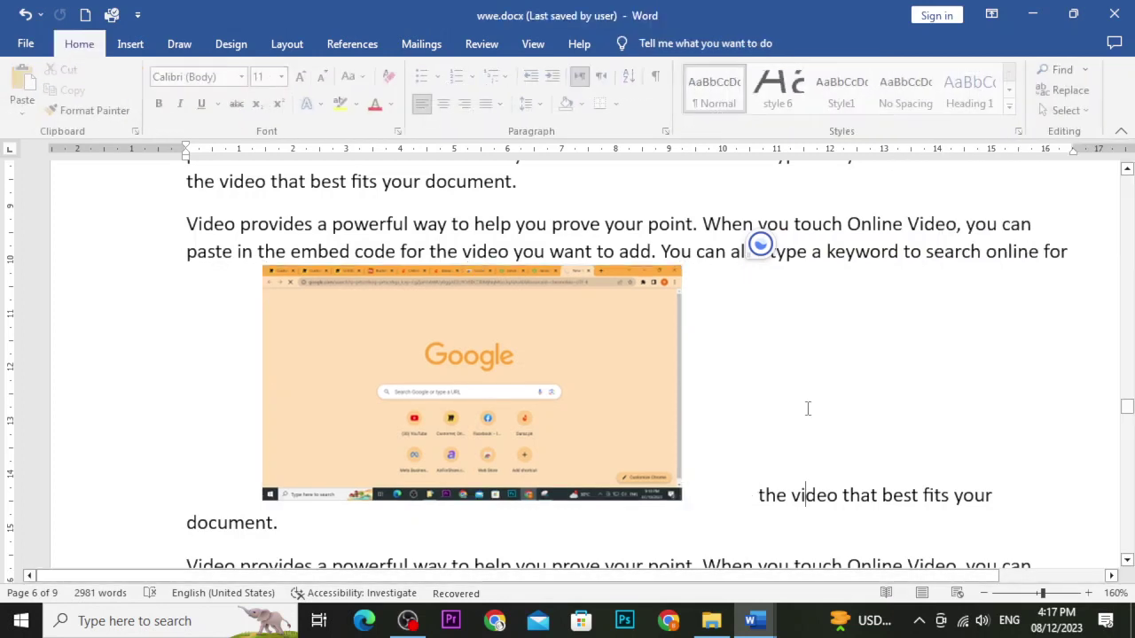
pyautogui.click(603, 408)
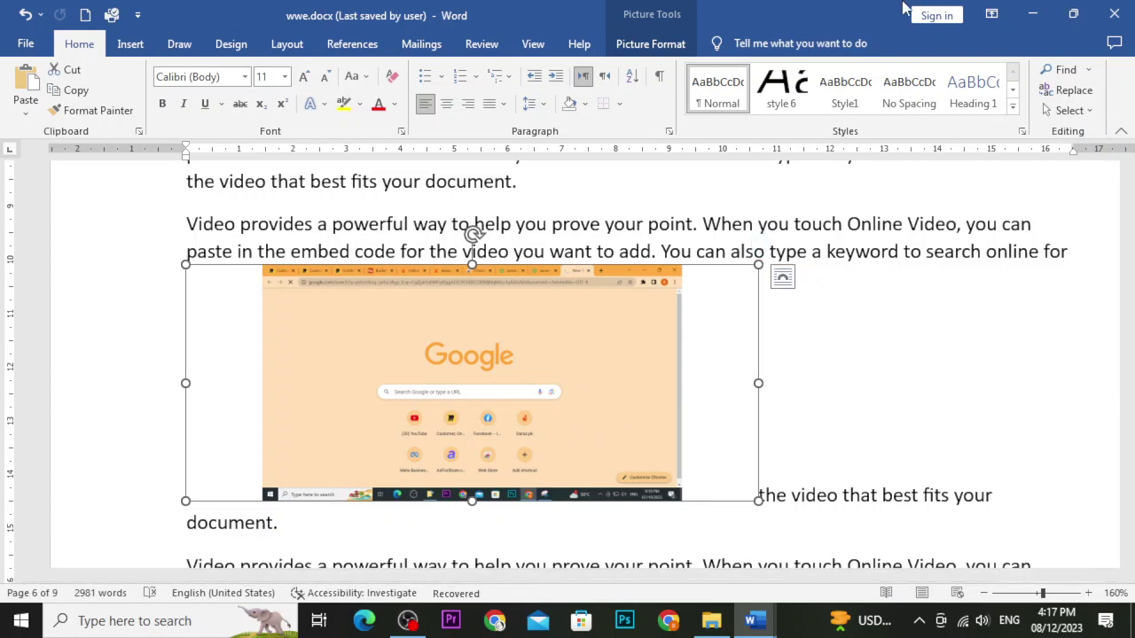
pyautogui.click(676, 44)
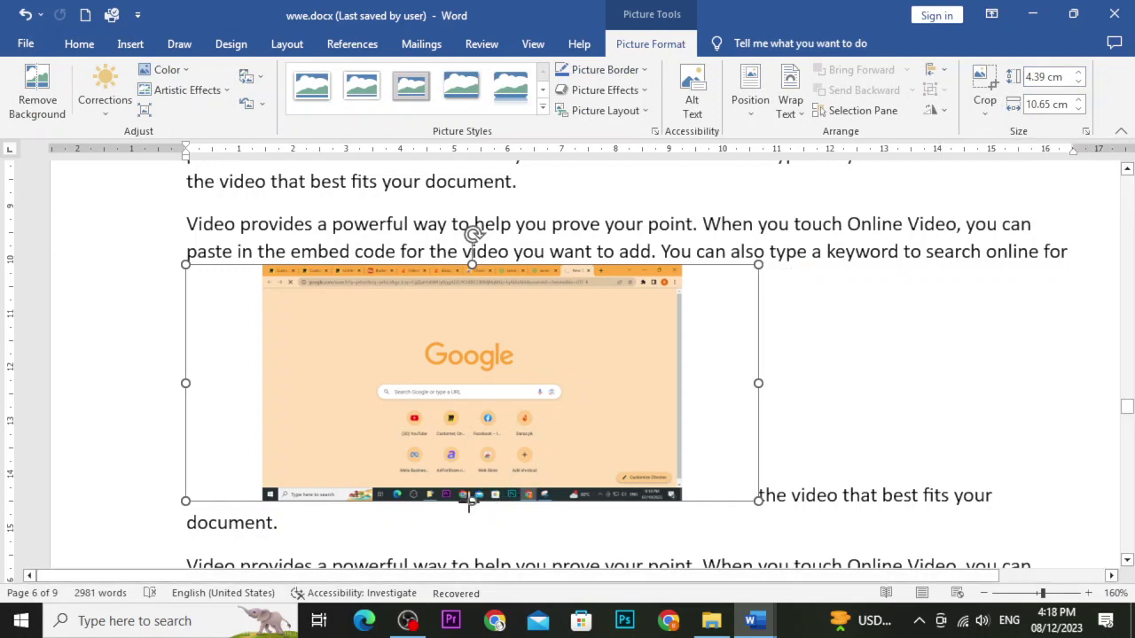
pyautogui.moveTo(470, 501); pyautogui.dragTo(482, 426)
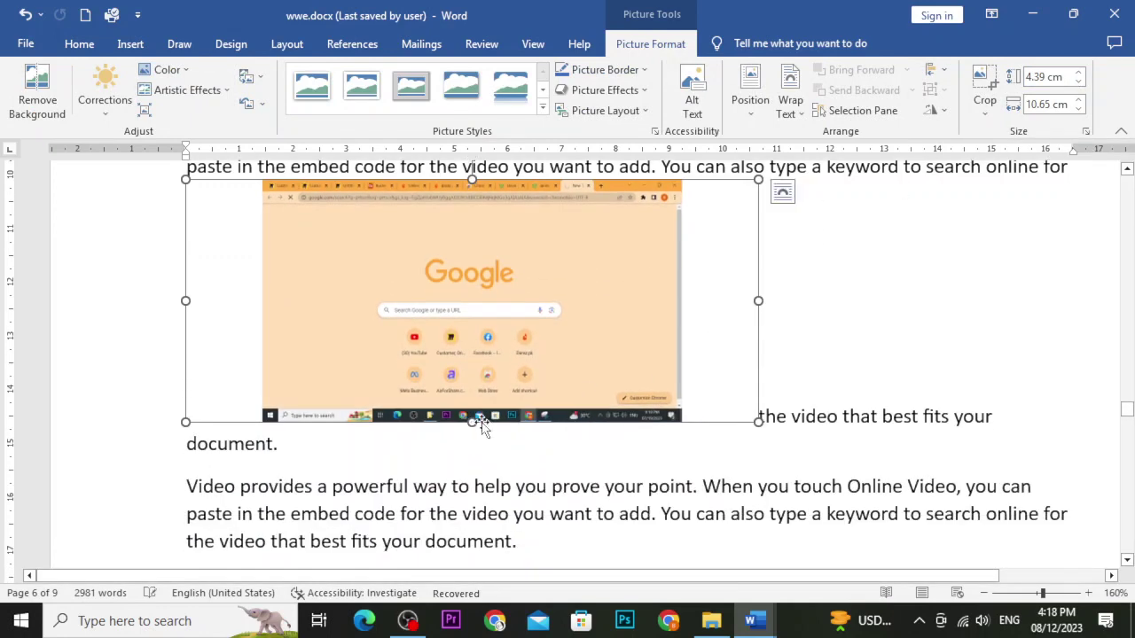
pyautogui.scroll(2, 816, 421)
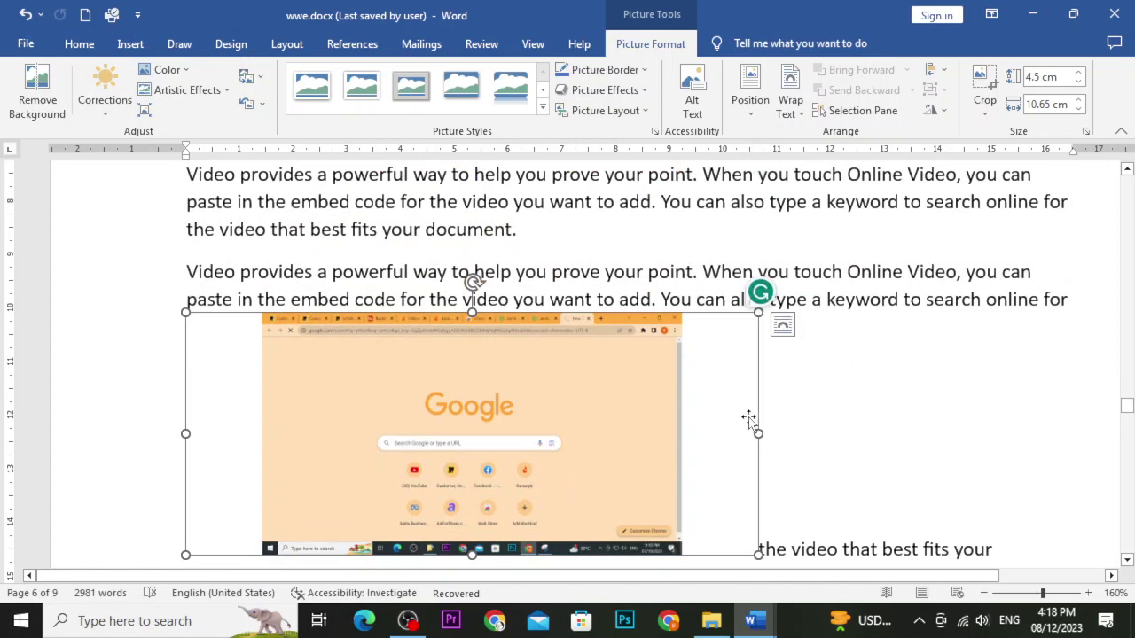
pyautogui.scroll(-1, 749, 421)
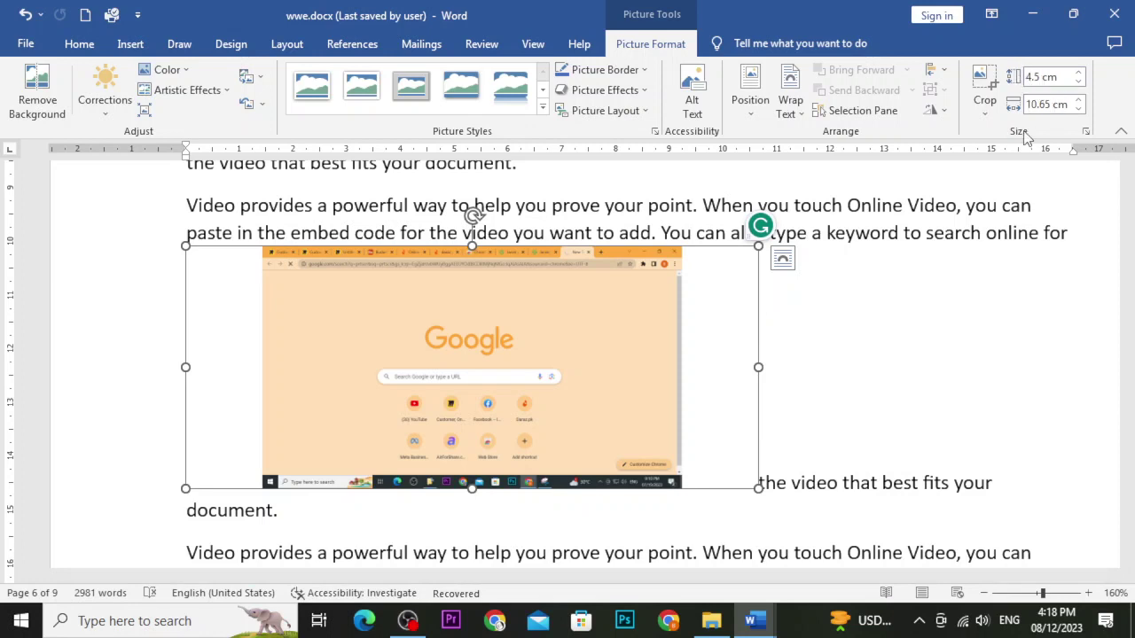
# Set the screenshot's height to 5.6 cm, and set its width to 10 cm
pyautogui.click(1038, 78)
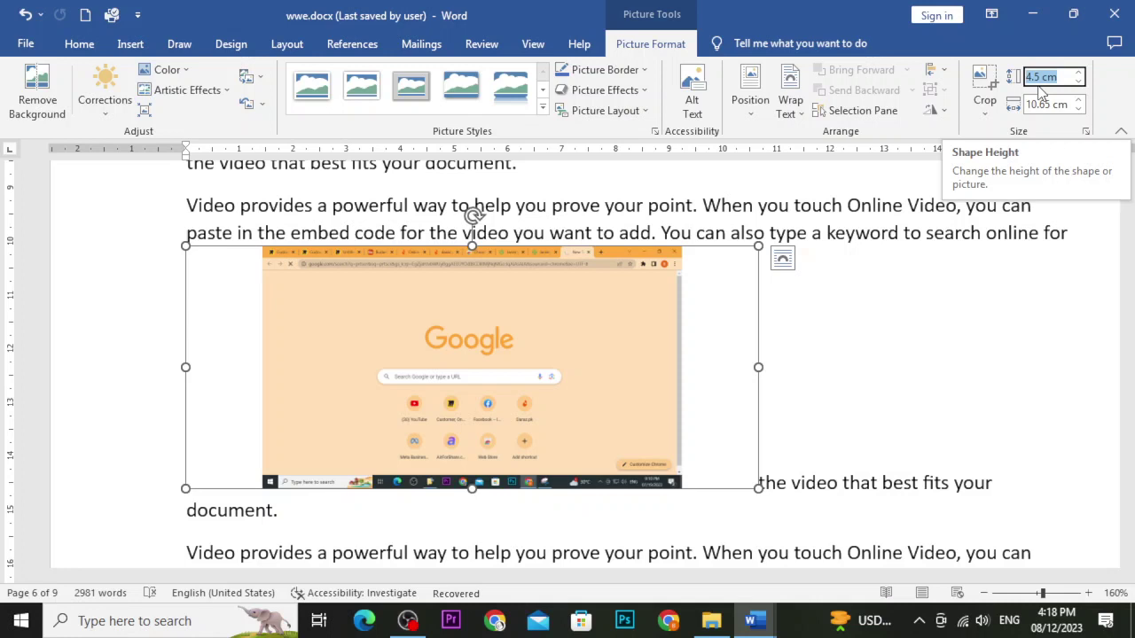
pyautogui.write('5.6')
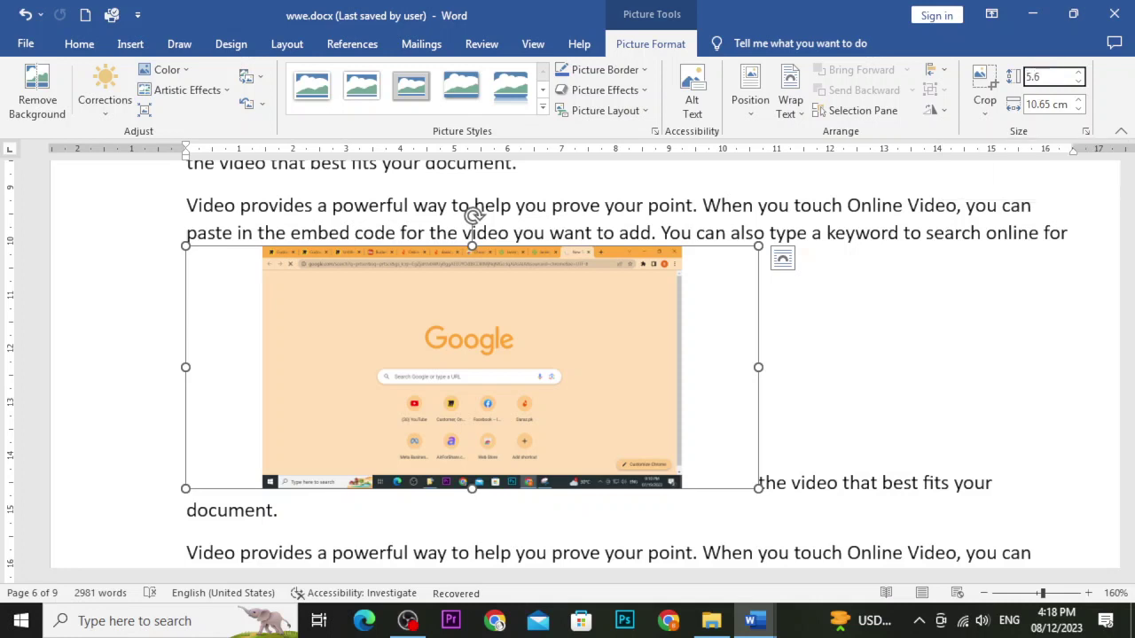
pyautogui.click(1047, 103)
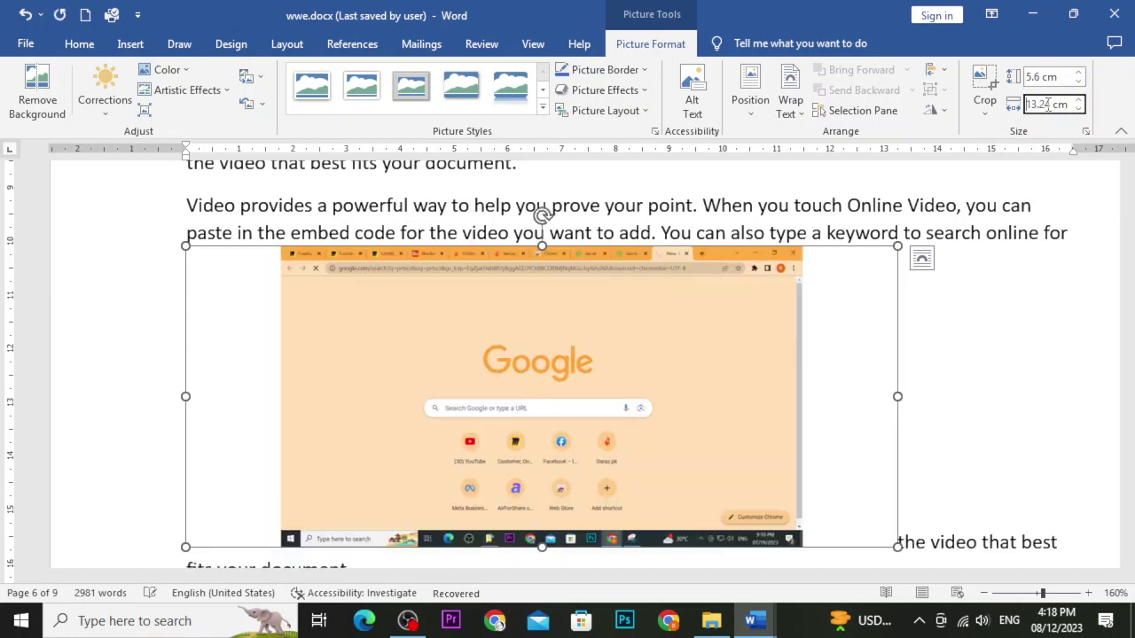
pyautogui.moveTo(1054, 104); pyautogui.dragTo(984, 104)
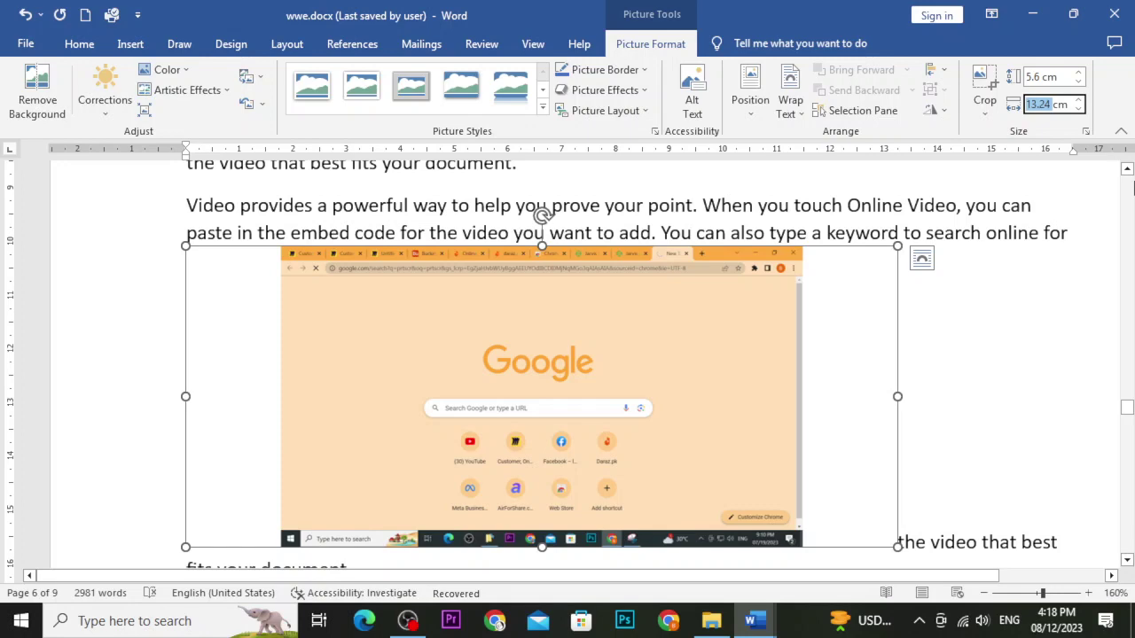
pyautogui.write('10')
pyautogui.press('Return')
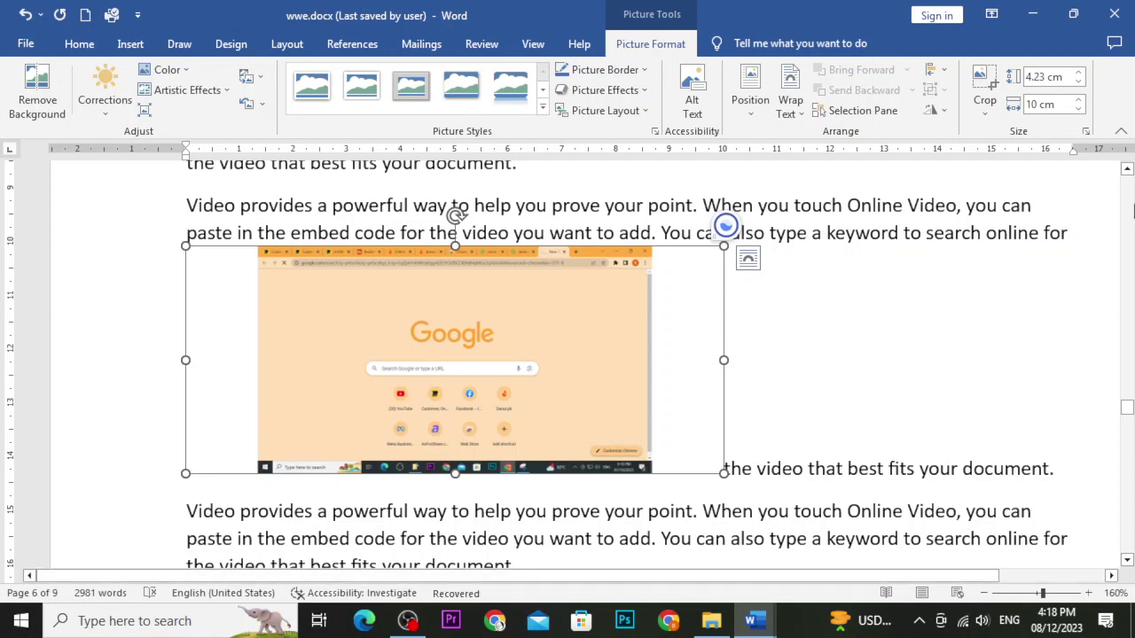
pyautogui.click(808, 264)
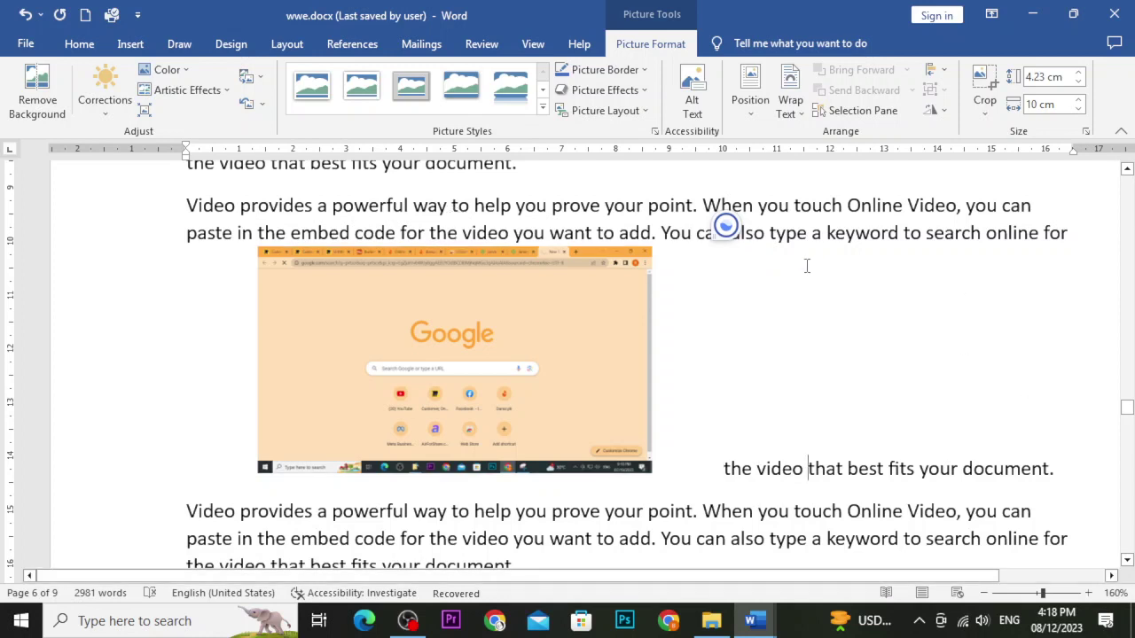
# Delete the large browser screenshot further down, near the end of the document
pyautogui.click(129, 47)
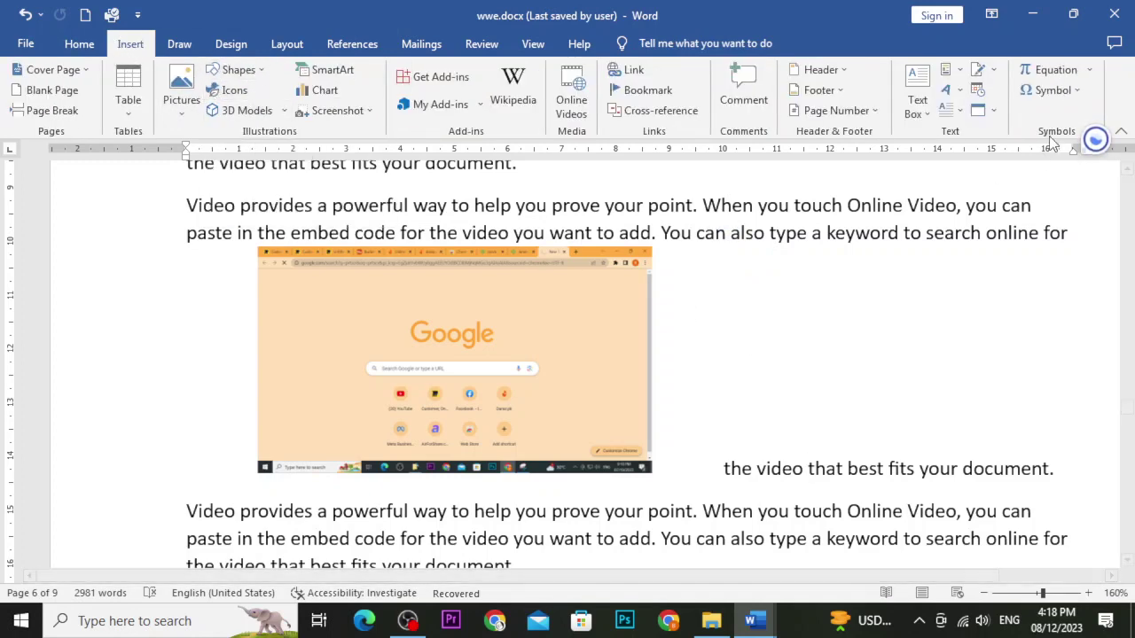
pyautogui.moveTo(1128, 411); pyautogui.dragTo(1128, 502)
pyautogui.click(579, 306)
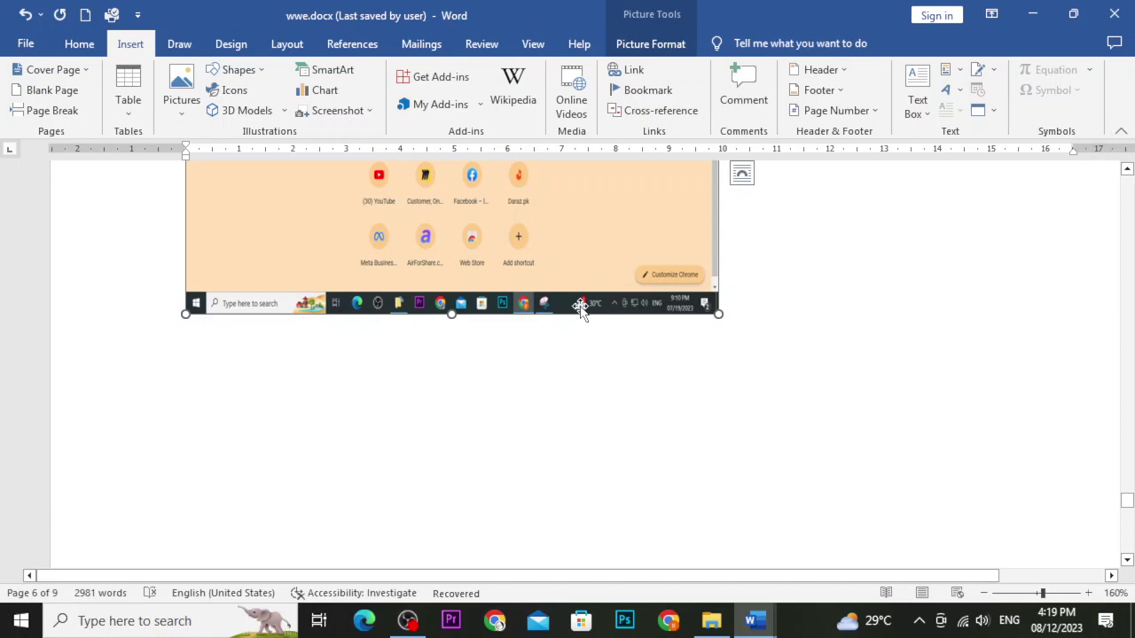
pyautogui.press('Delete')
pyautogui.press('Delete')
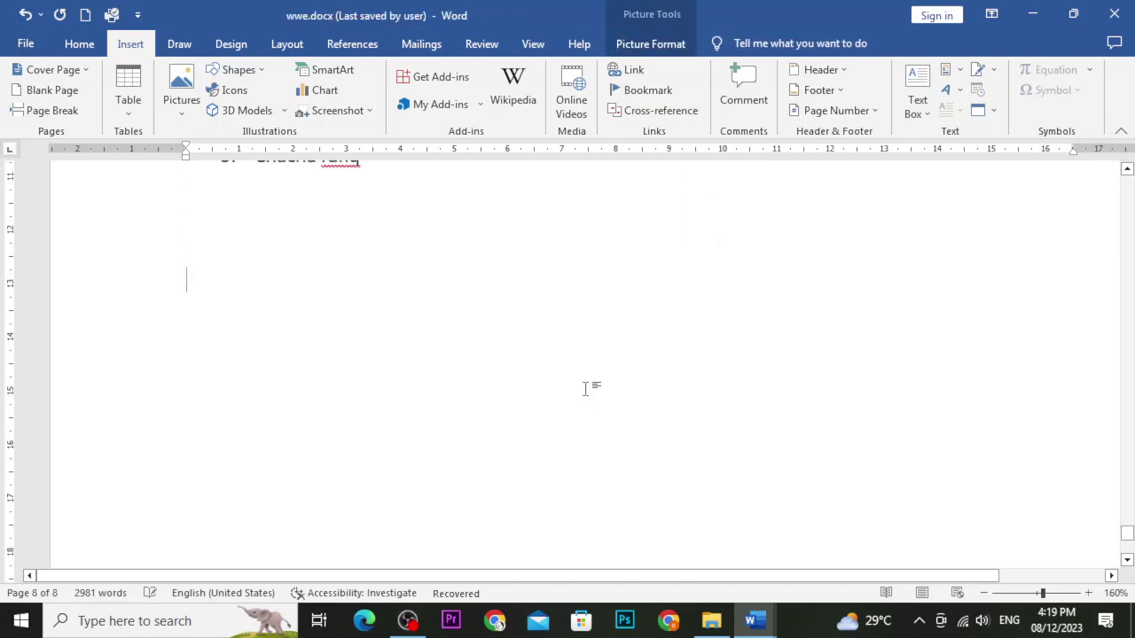
# Draw an up arrow callout block arrow about 6.13 cm high and 8.51 cm wide below the numbered list
pyautogui.keyDown('ctrl'); pyautogui.scroll(-3, 586, 395); pyautogui.keyUp('ctrl')
pyautogui.keyDown('ctrl'); pyautogui.scroll(-2, 586, 394); pyautogui.keyUp('ctrl')
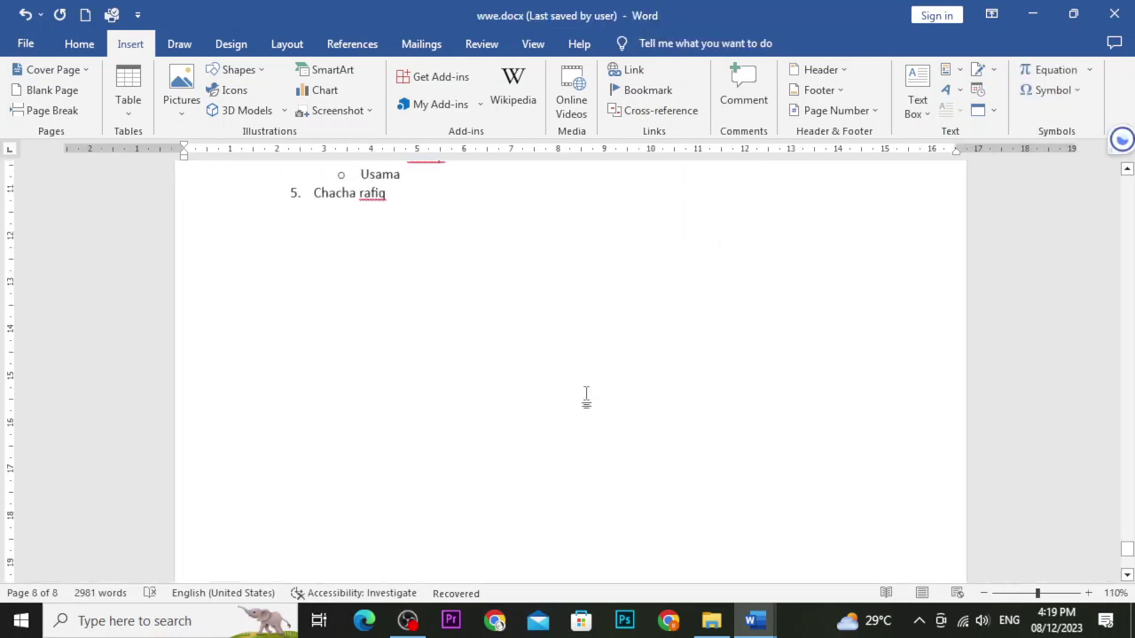
pyautogui.click(237, 70)
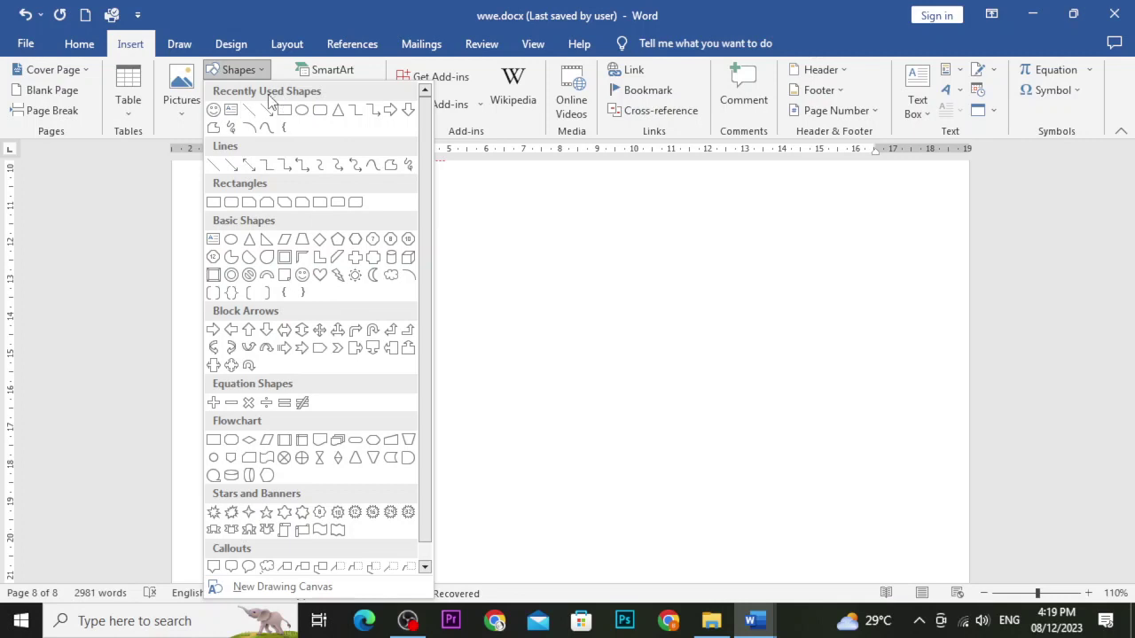
pyautogui.click(407, 349)
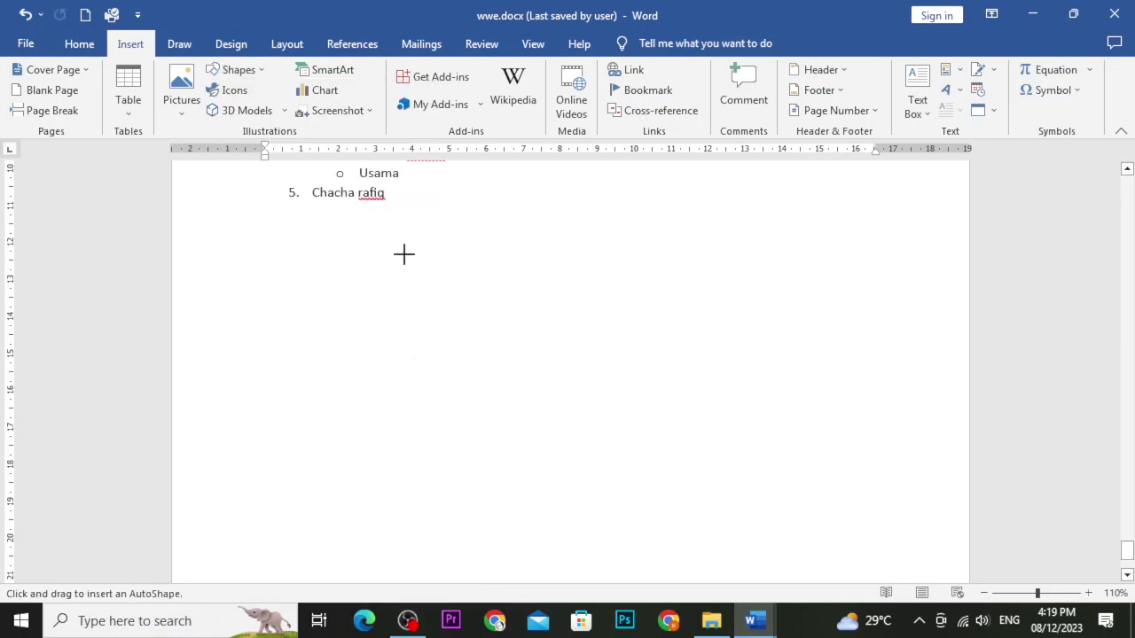
pyautogui.moveTo(399, 252)
pyautogui.mouseDown()
pyautogui.moveTo(552, 354)
pyautogui.moveTo(626, 458)
pyautogui.moveTo(671, 479)
pyautogui.moveTo(715, 479)
pyautogui.mouseUp()
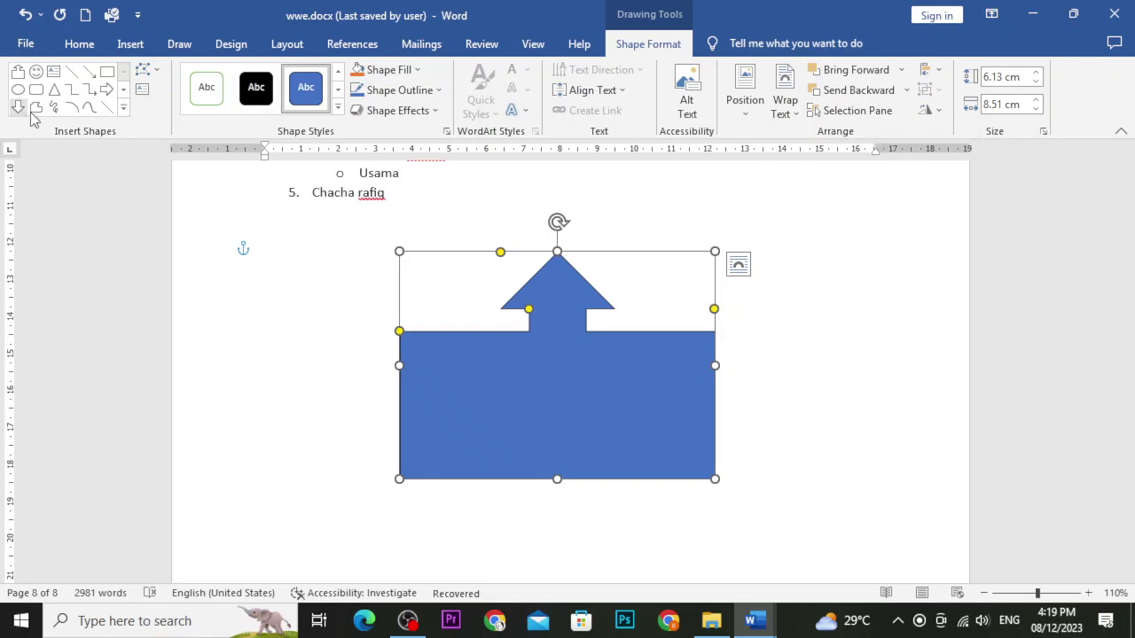
# Draw a cross basic shape about 3.33 cm high and 1.7 cm wide beside the arrow callout
pyautogui.click(124, 107)
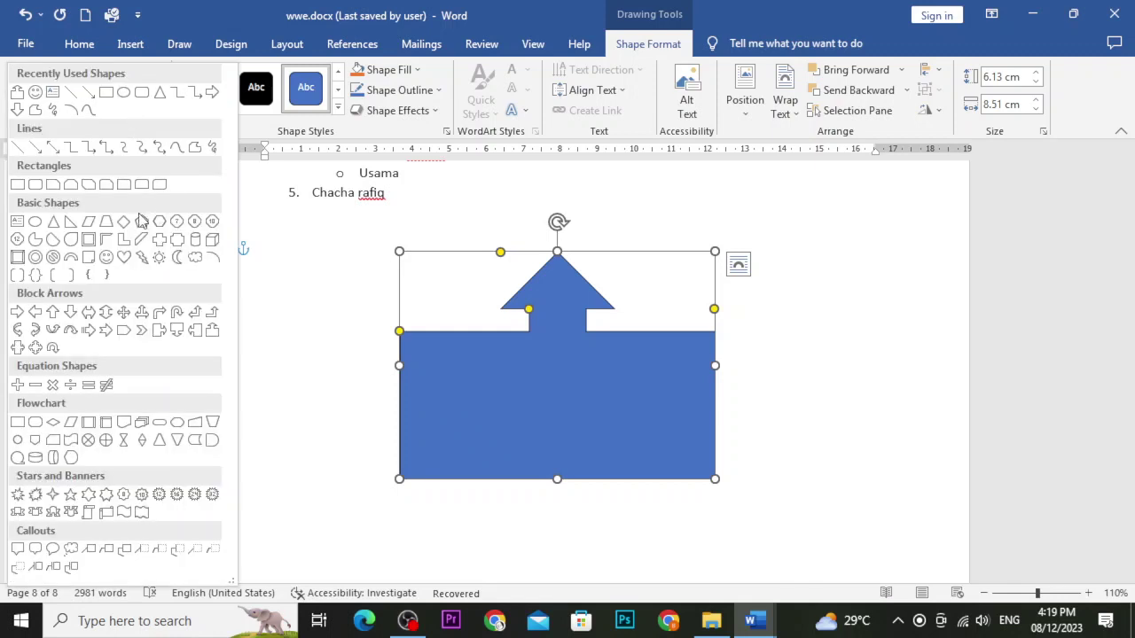
pyautogui.click(159, 240)
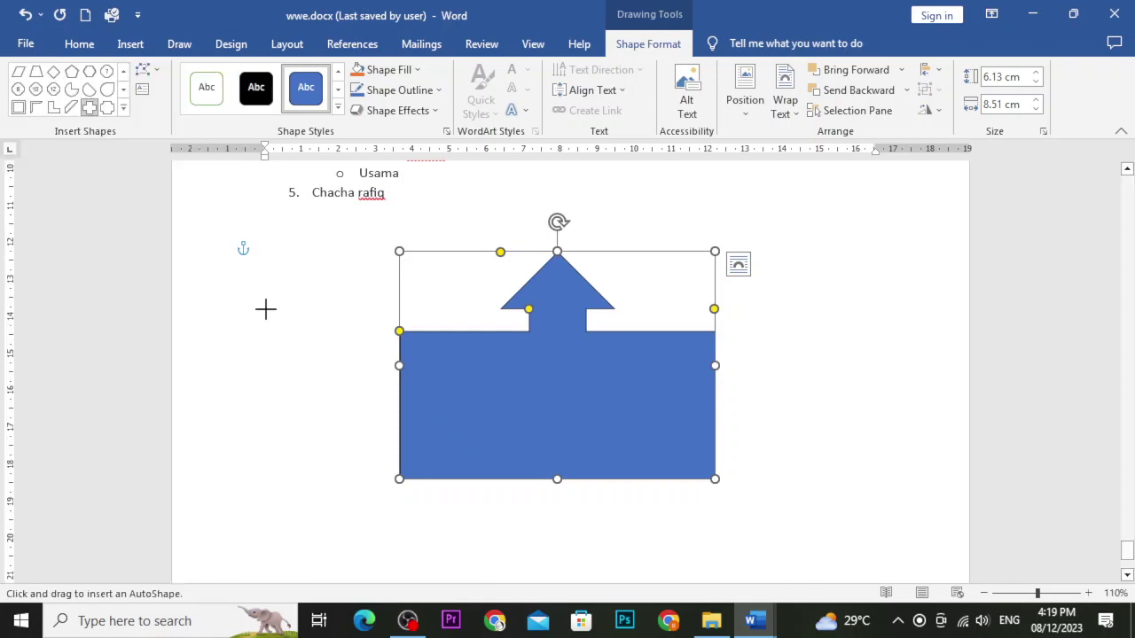
pyautogui.moveTo(267, 309); pyautogui.dragTo(322, 431)
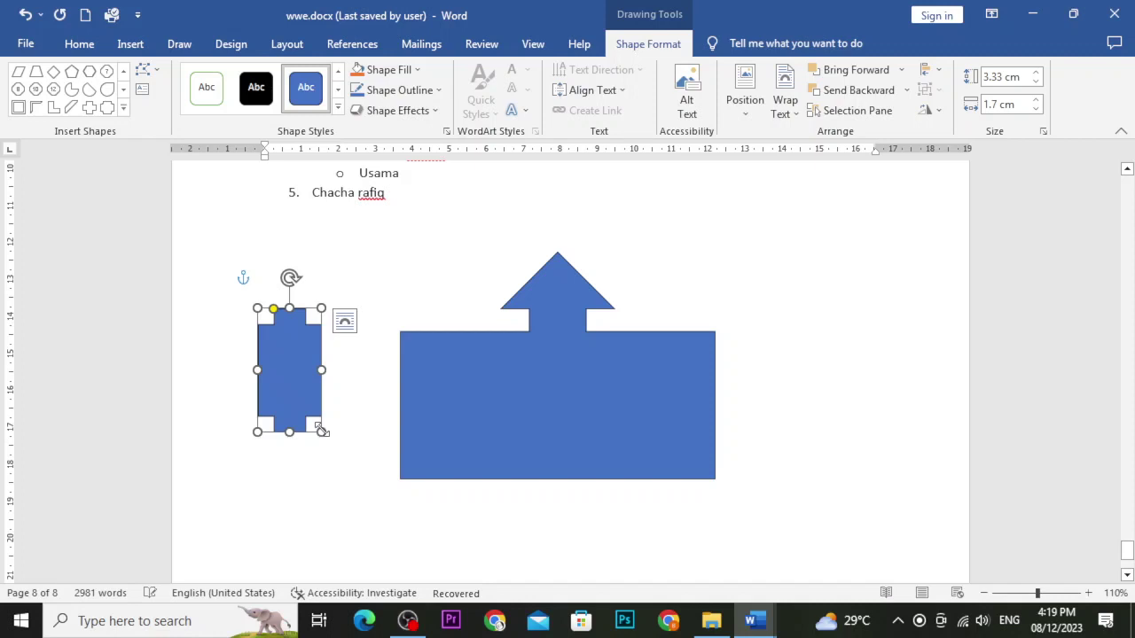
# Change the small cross shape to an up block arrow
pyautogui.click(157, 71)
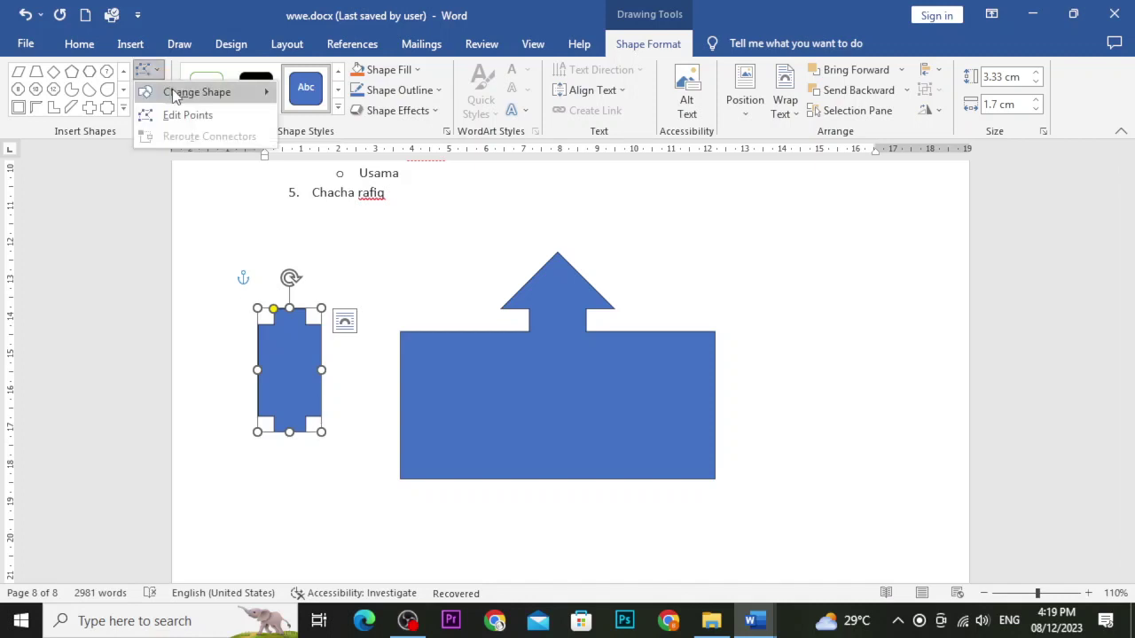
pyautogui.moveTo(174, 98)
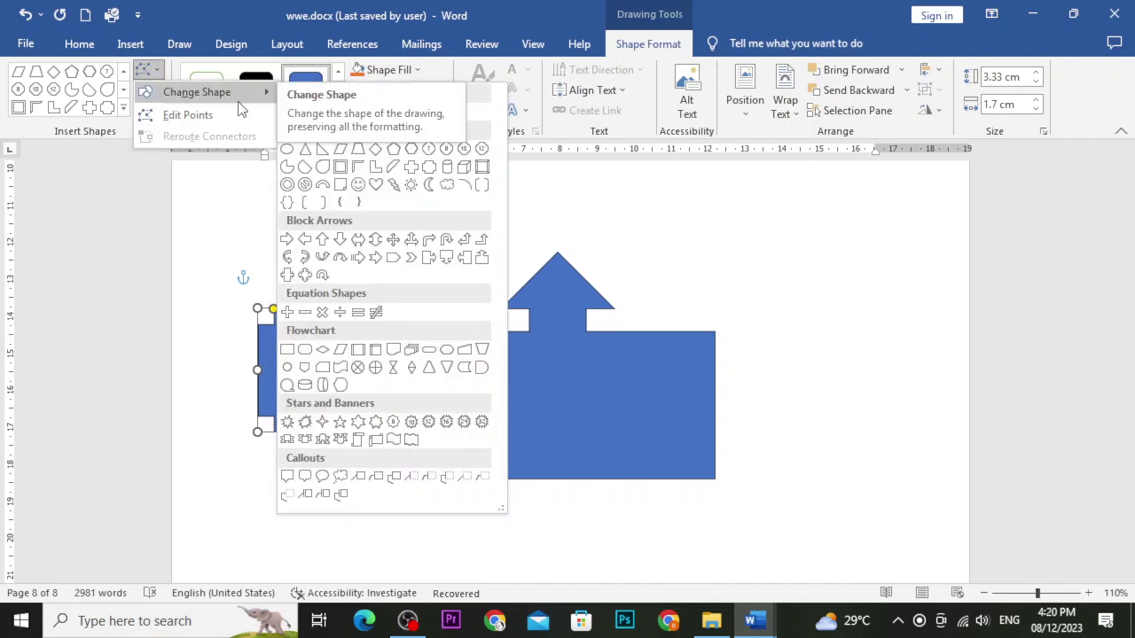
pyautogui.click(321, 241)
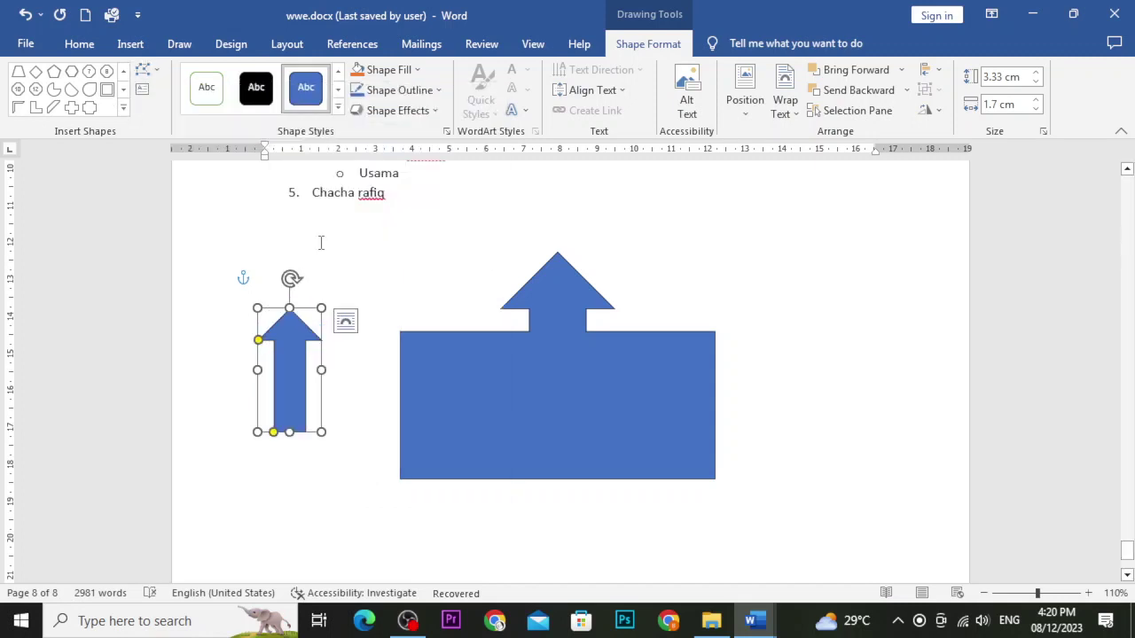
# Insert a default text box inside the arrow callout, and apply the light green gradient theme style to the callout
pyautogui.click(146, 93)
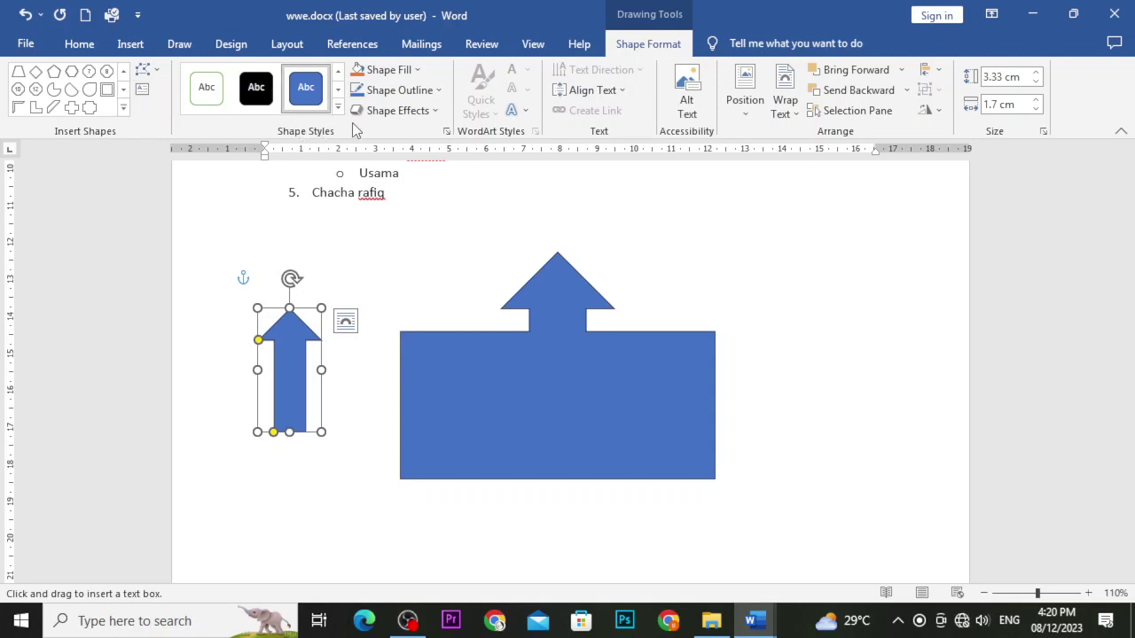
pyautogui.click(506, 370)
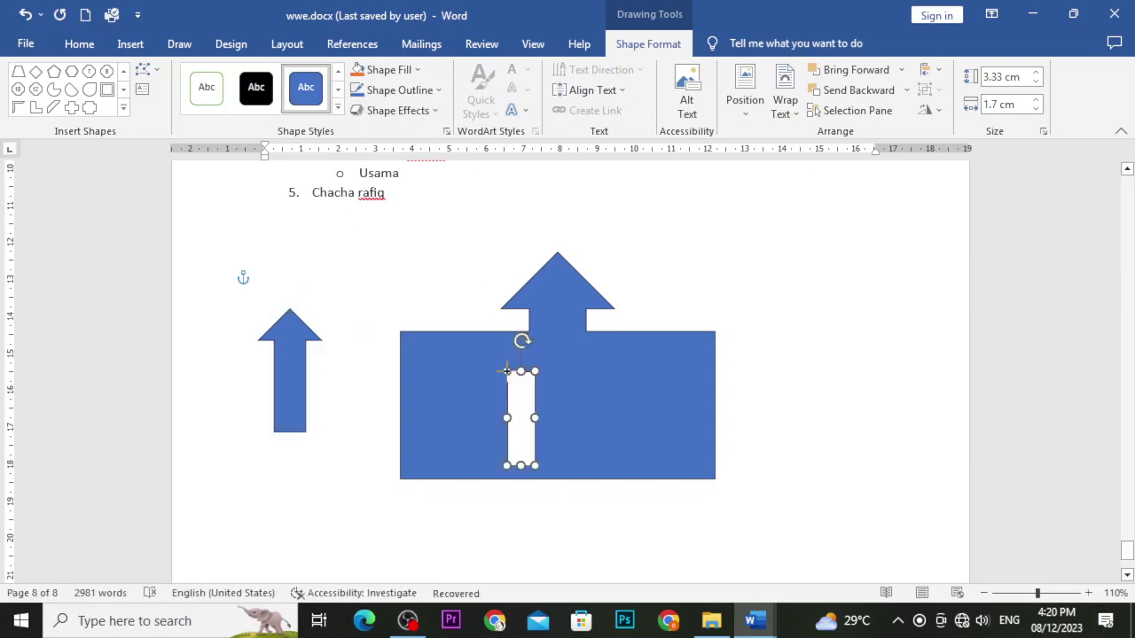
pyautogui.click(453, 369)
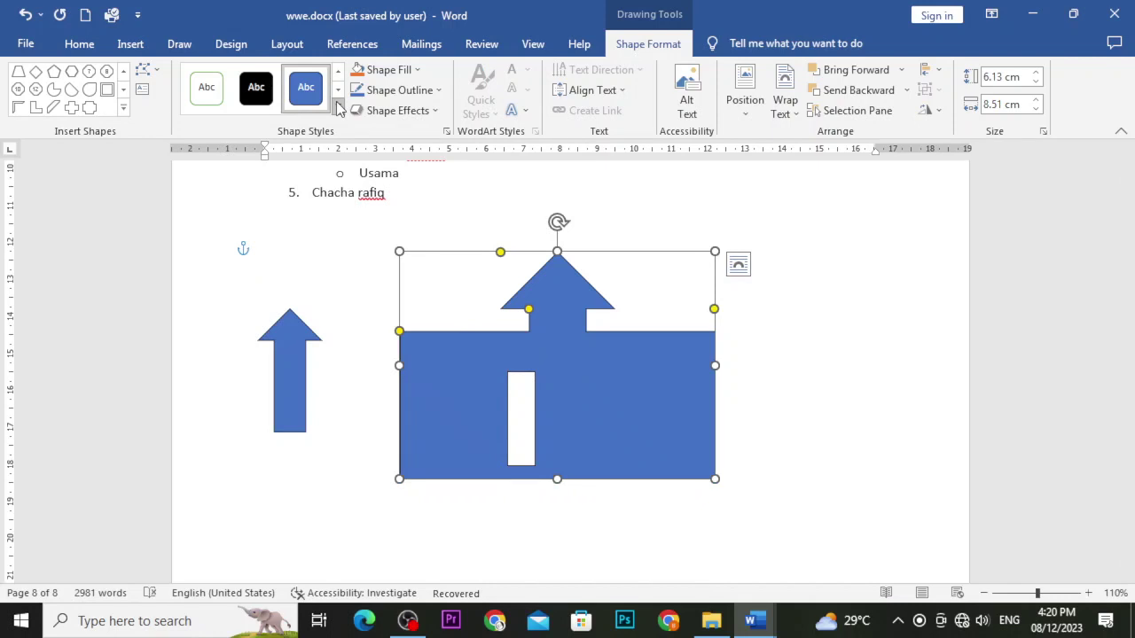
pyautogui.click(338, 106)
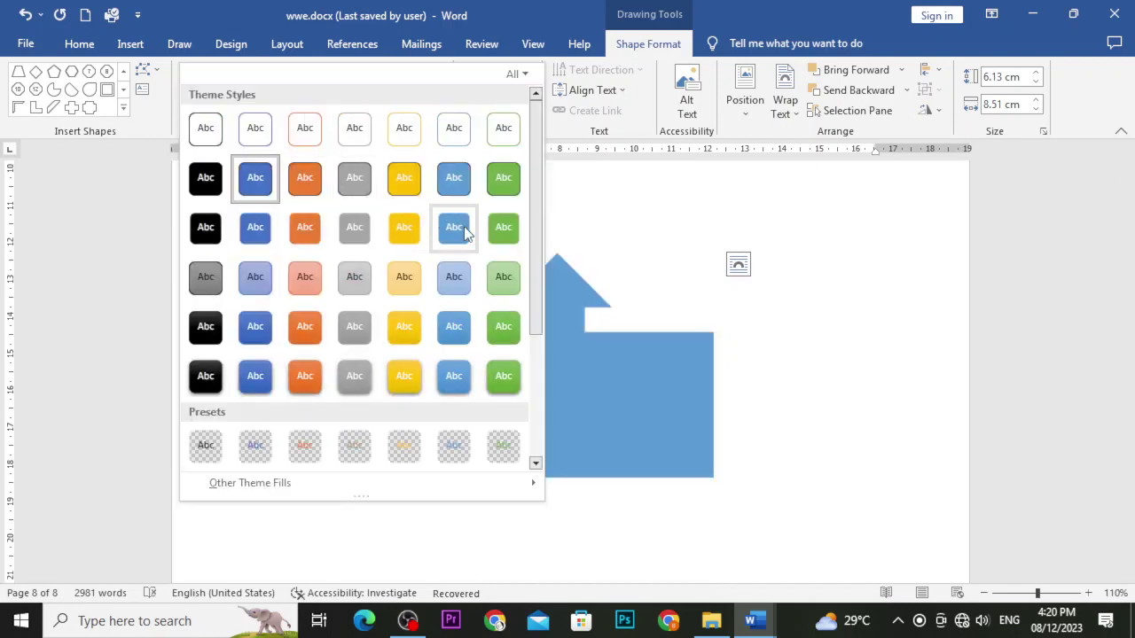
pyautogui.click(505, 275)
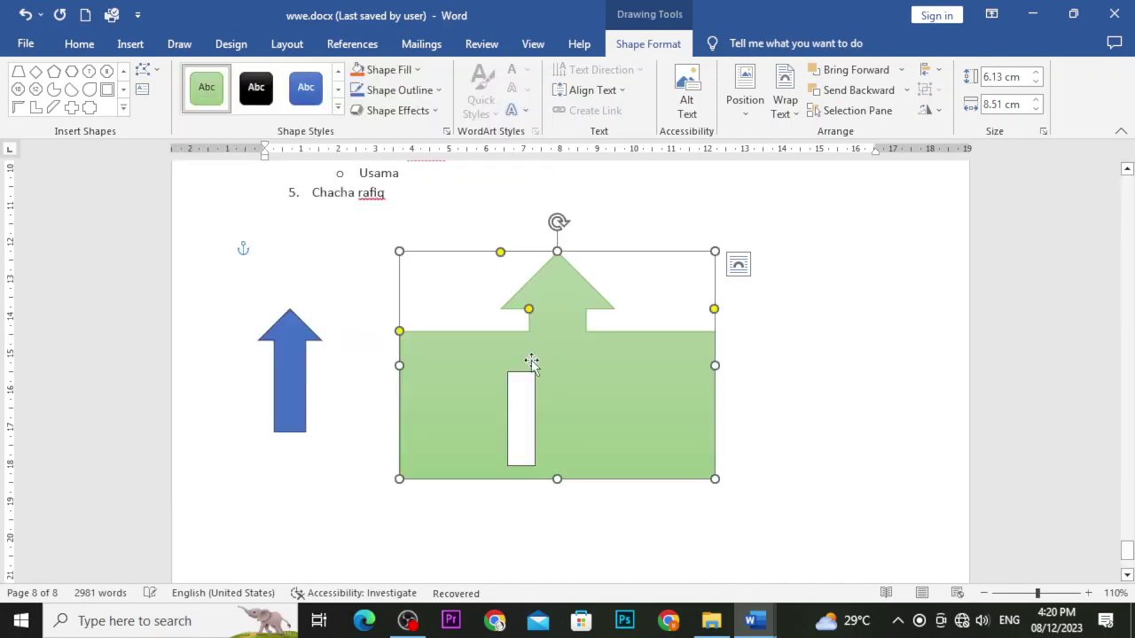
# Widen the text box inside the callout on both sides to about 4.7 cm
pyautogui.click(529, 418)
pyautogui.moveTo(536, 417); pyautogui.dragTo(642, 417)
pyautogui.moveTo(506, 418); pyautogui.dragTo(467, 417)
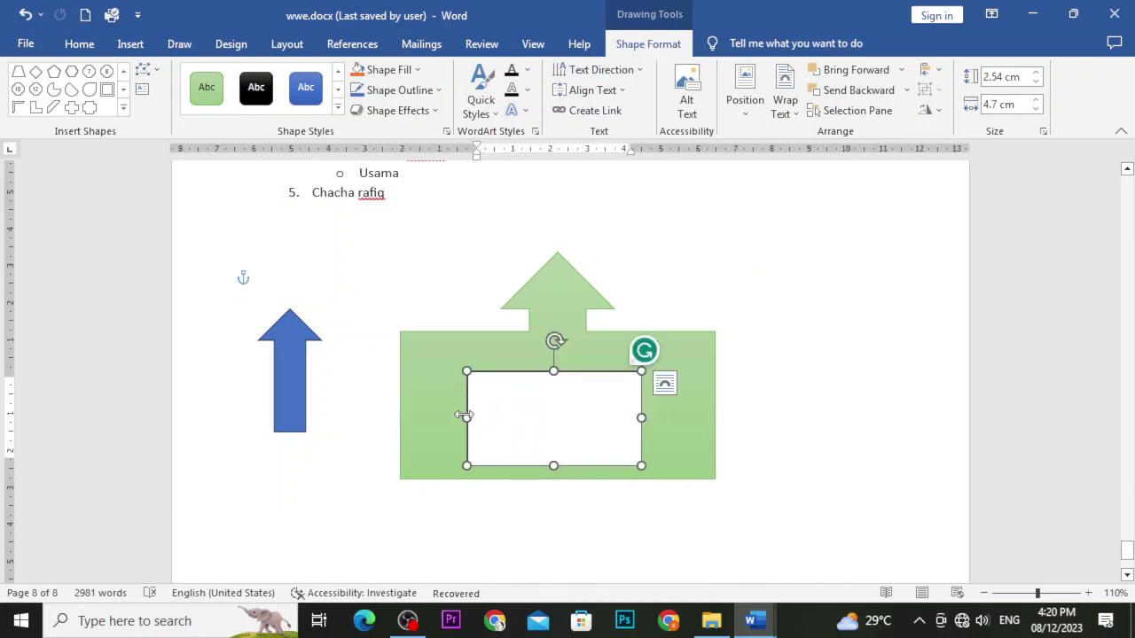
# Enter the sample lines "hgfhkgfkhmgf", "fgmfghkm" and "fghmfgkh" in the text box, and deselect it
pyautogui.write('hgfhkgfkhmgf')
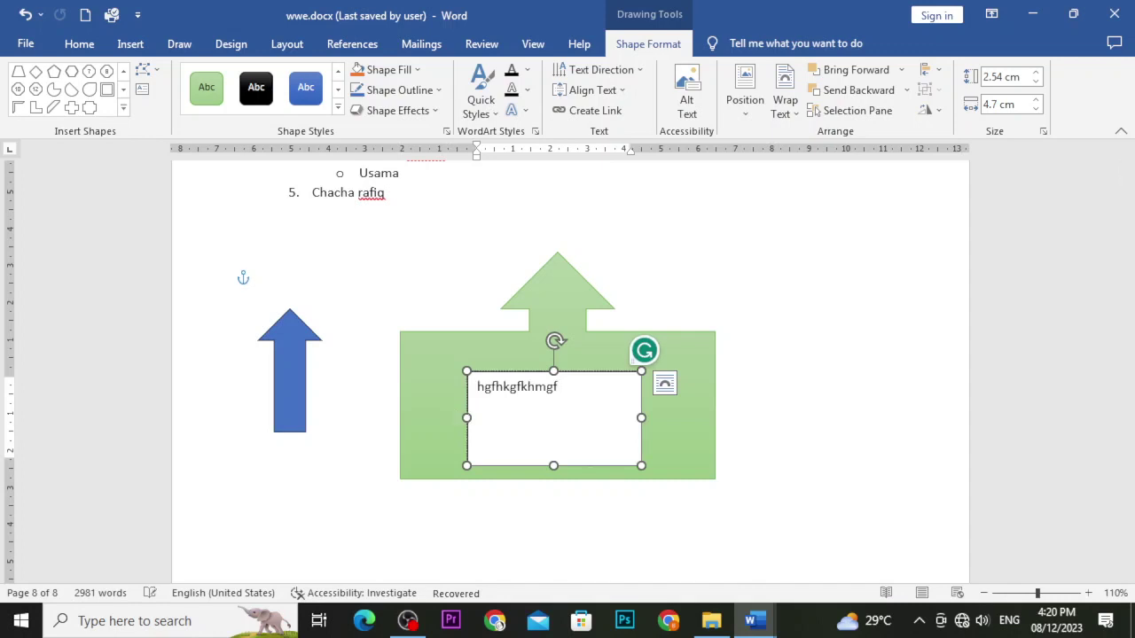
pyautogui.press('Return')
pyautogui.write('fgmfghkm')
pyautogui.press('Return')
pyautogui.write('fghmfgkh')
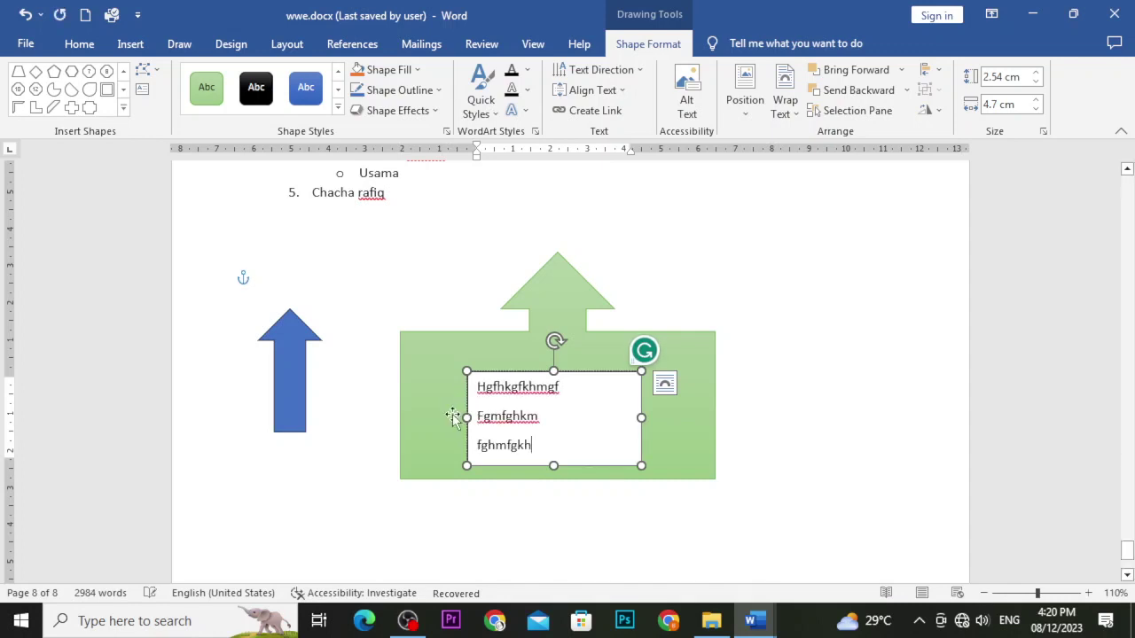
pyautogui.click(686, 285)
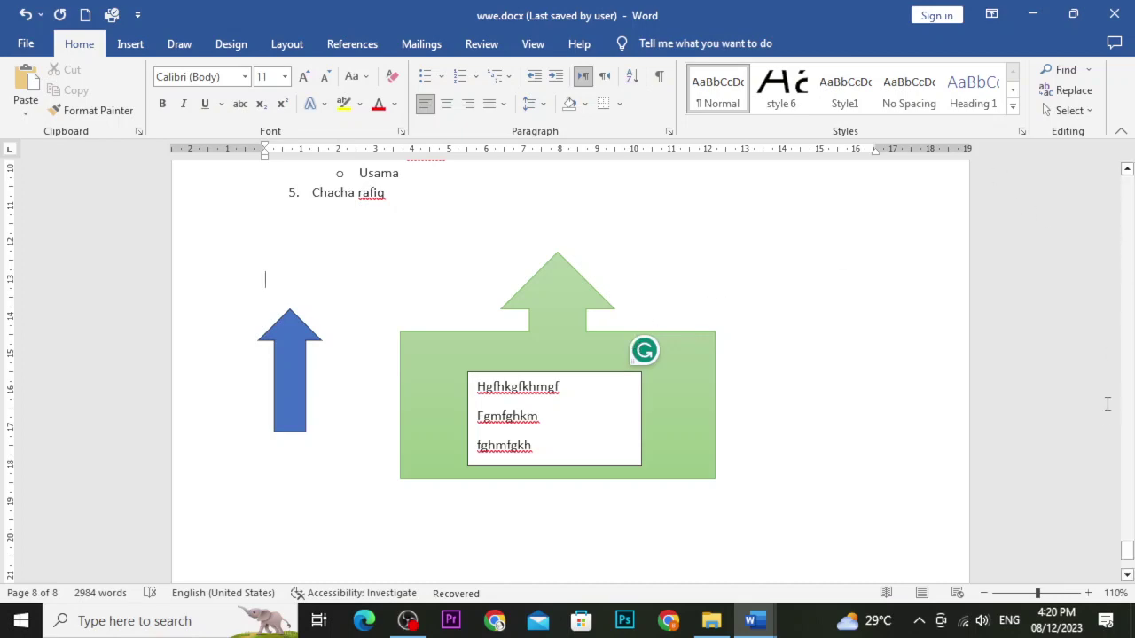
pyautogui.moveTo(1128, 550)
pyautogui.mouseDown()
pyautogui.moveTo(1115, 455)
pyautogui.moveTo(1126, 463)
pyautogui.moveTo(1130, 549)
pyautogui.mouseUp()
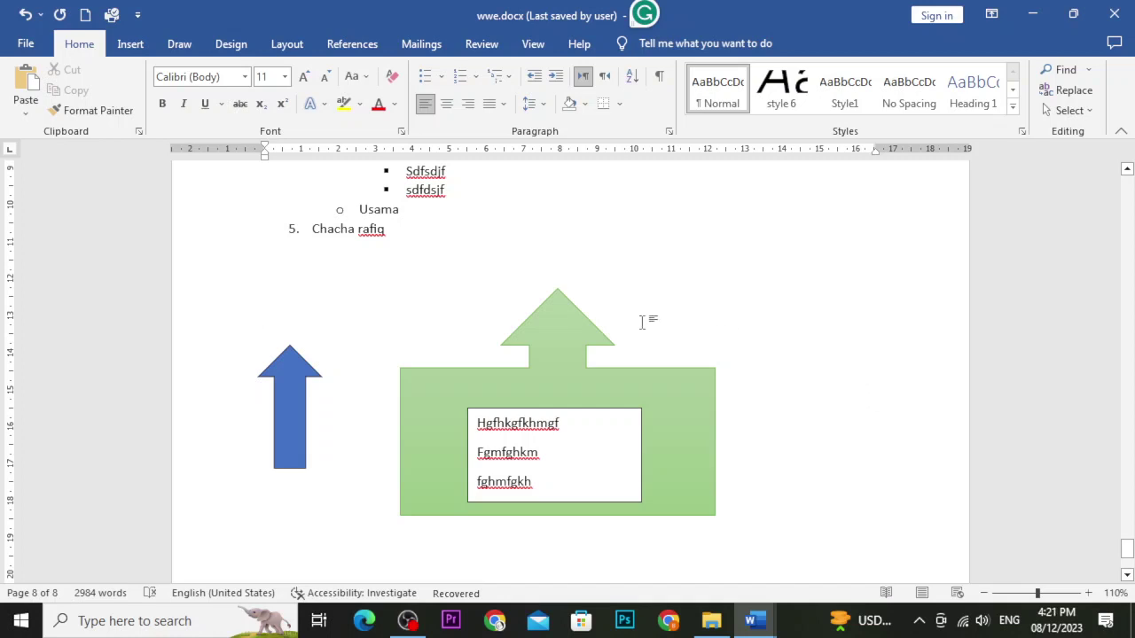
# Fill the arrow callout with light orange and give it a dark blue outline
pyautogui.click(624, 378)
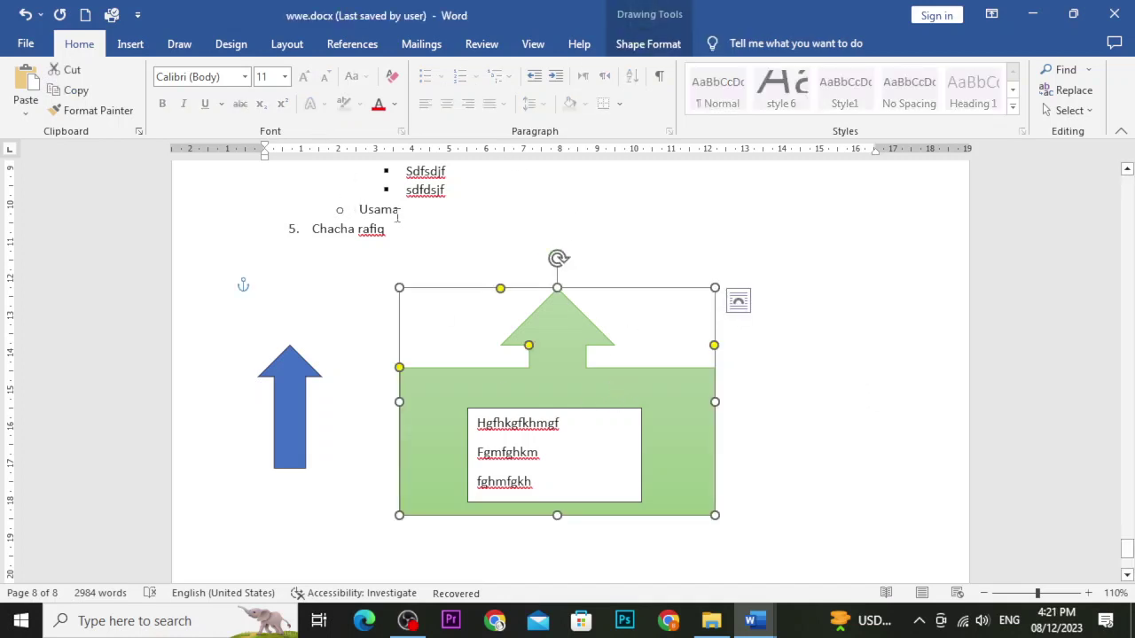
pyautogui.click(639, 44)
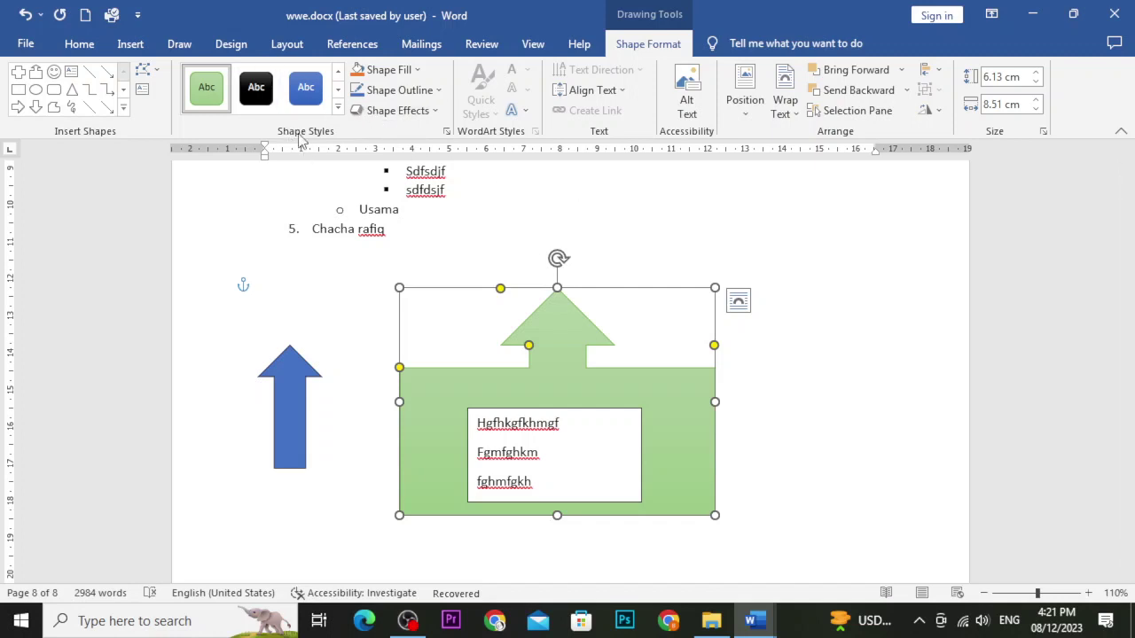
pyautogui.click(416, 71)
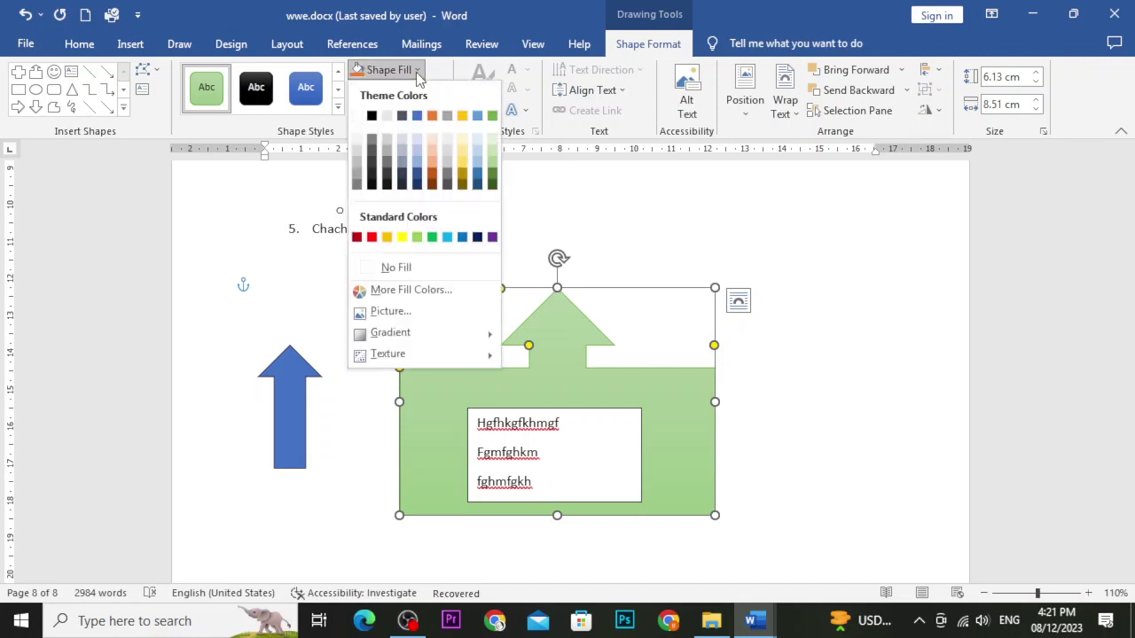
pyautogui.click(431, 153)
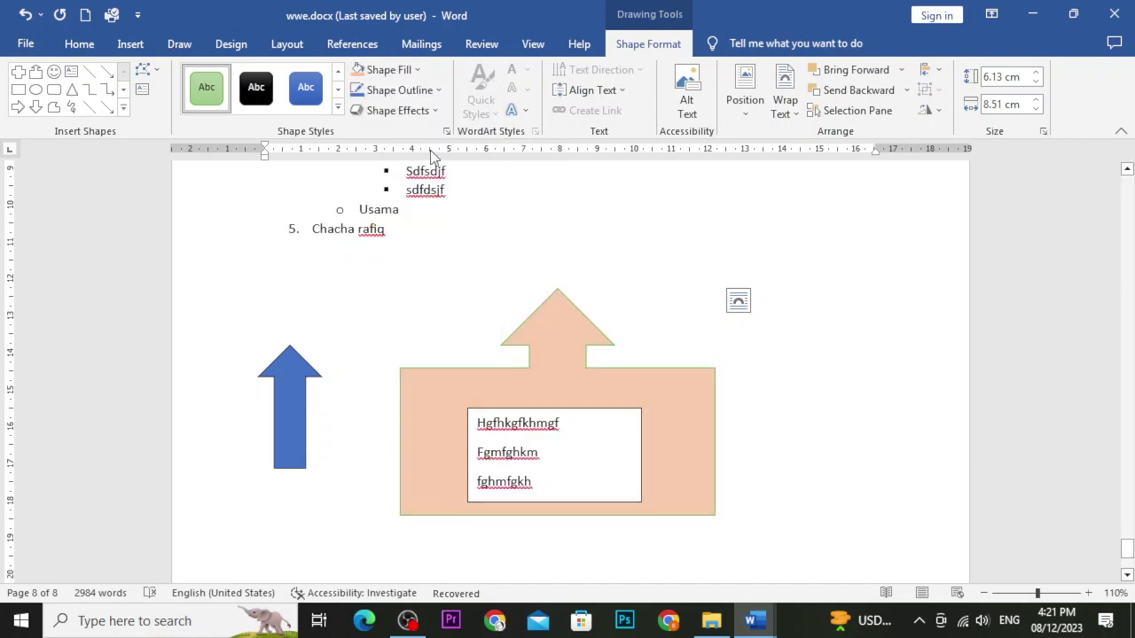
pyautogui.click(399, 90)
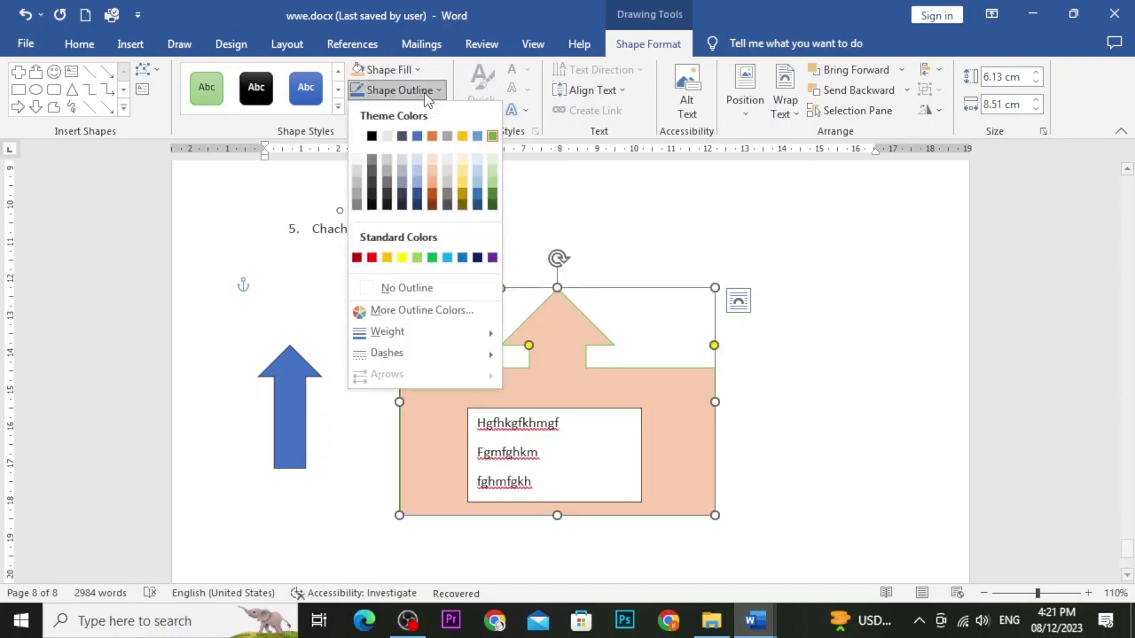
pyautogui.click(418, 206)
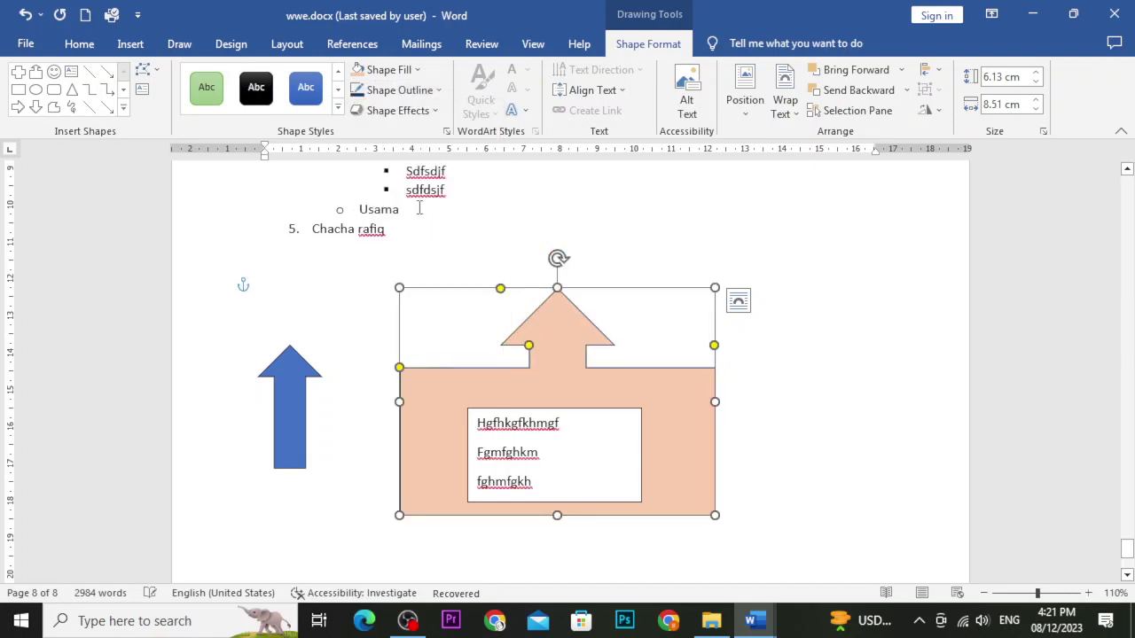
# Apply the largest blue glow variation to the arrow callout
pyautogui.click(440, 113)
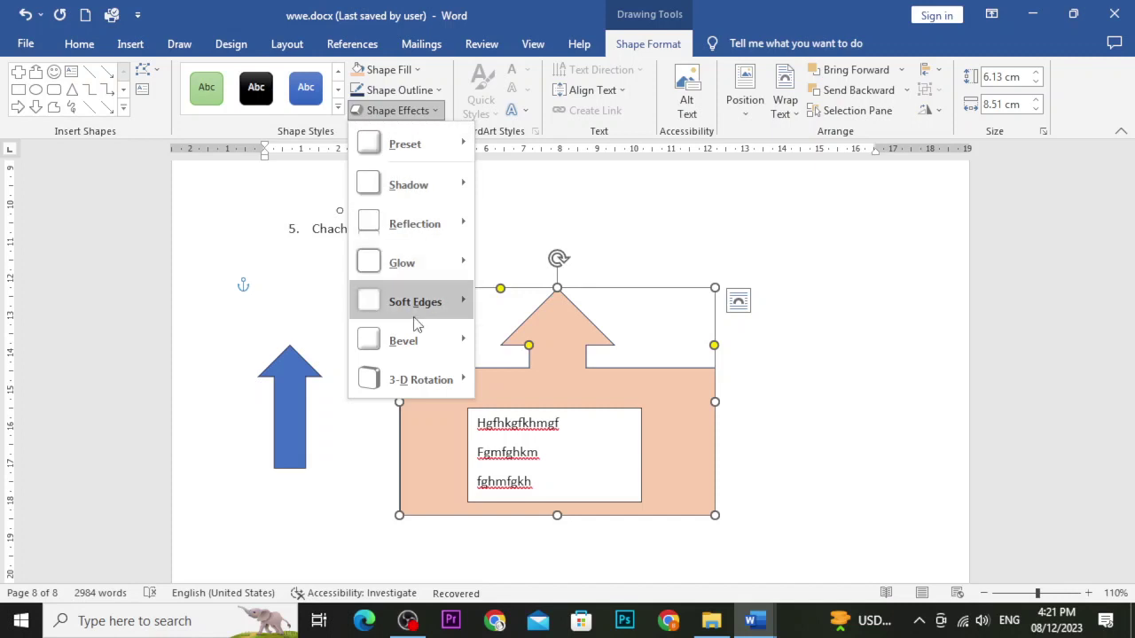
pyautogui.moveTo(455, 262)
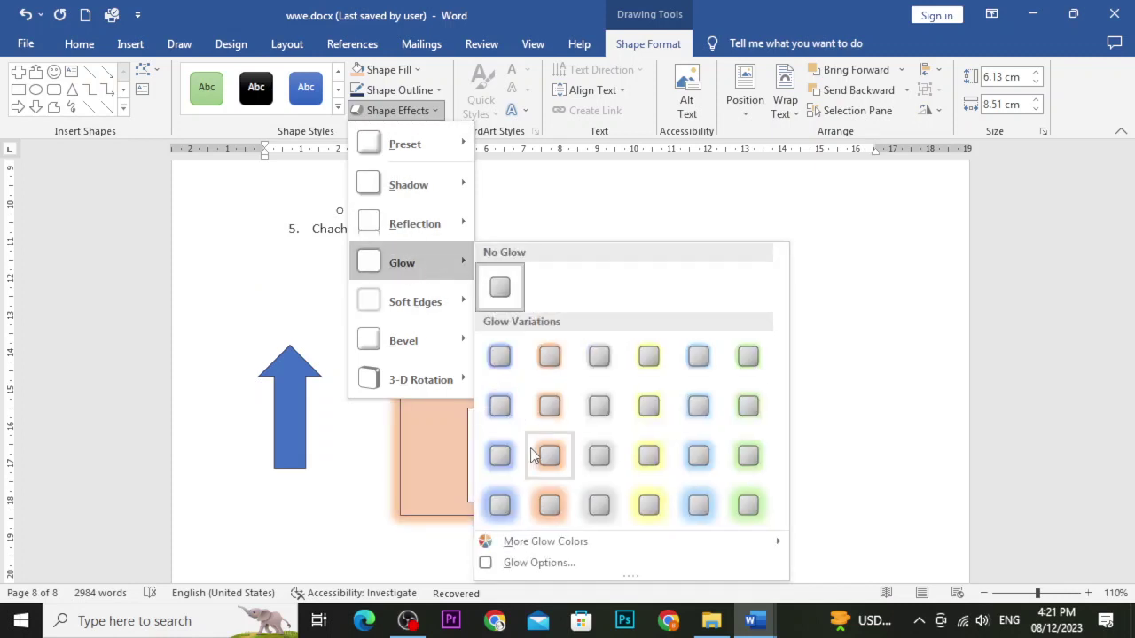
pyautogui.click(501, 504)
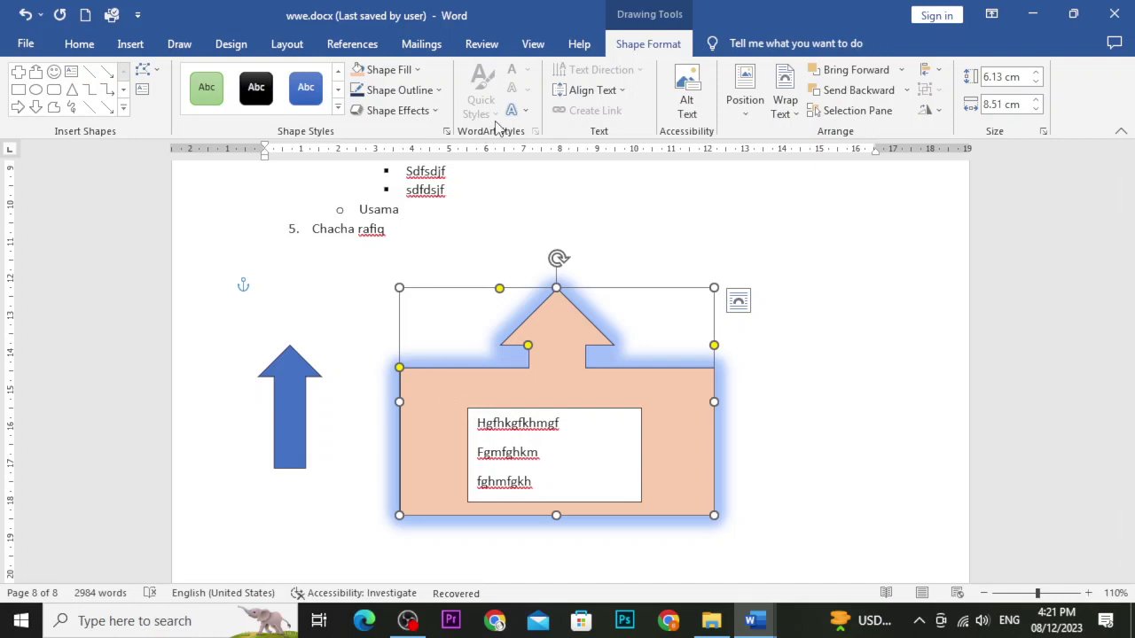
# Apply the light blue gradient WordArt style with reflection to all three lines in the text box, and deselect it
pyautogui.click(537, 431)
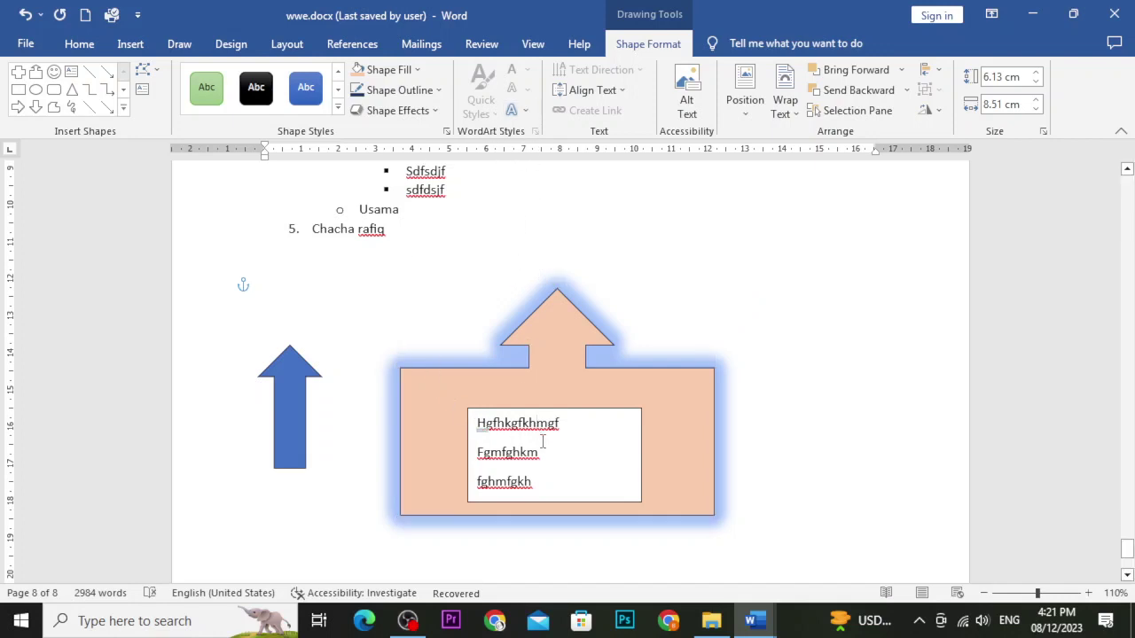
pyautogui.moveTo(553, 501); pyautogui.dragTo(477, 423)
pyautogui.click(481, 96)
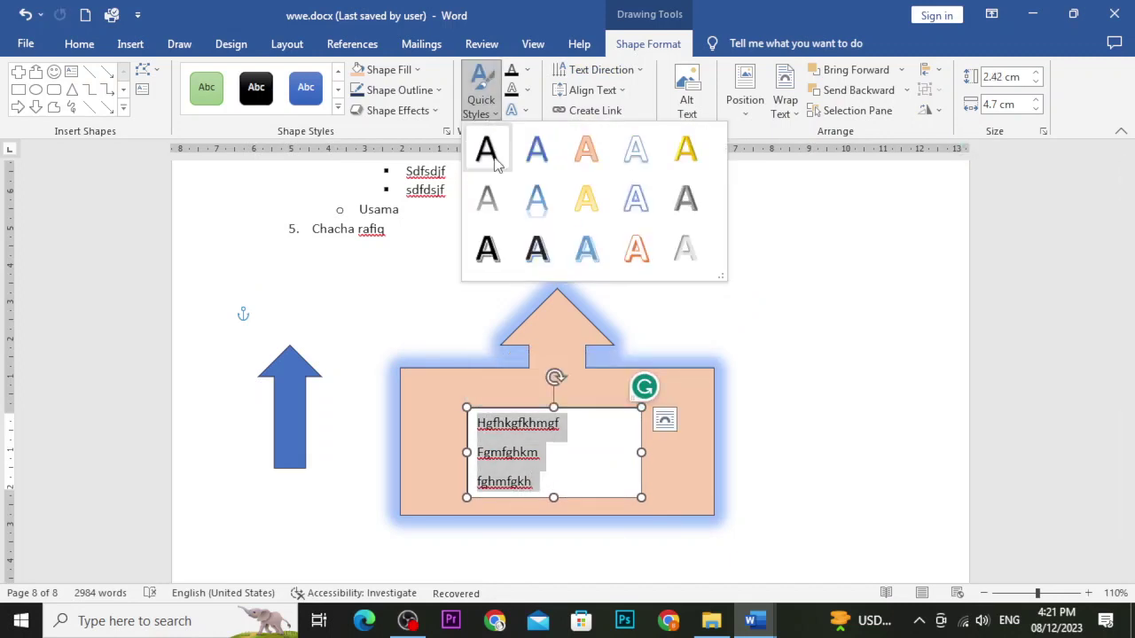
pyautogui.click(537, 199)
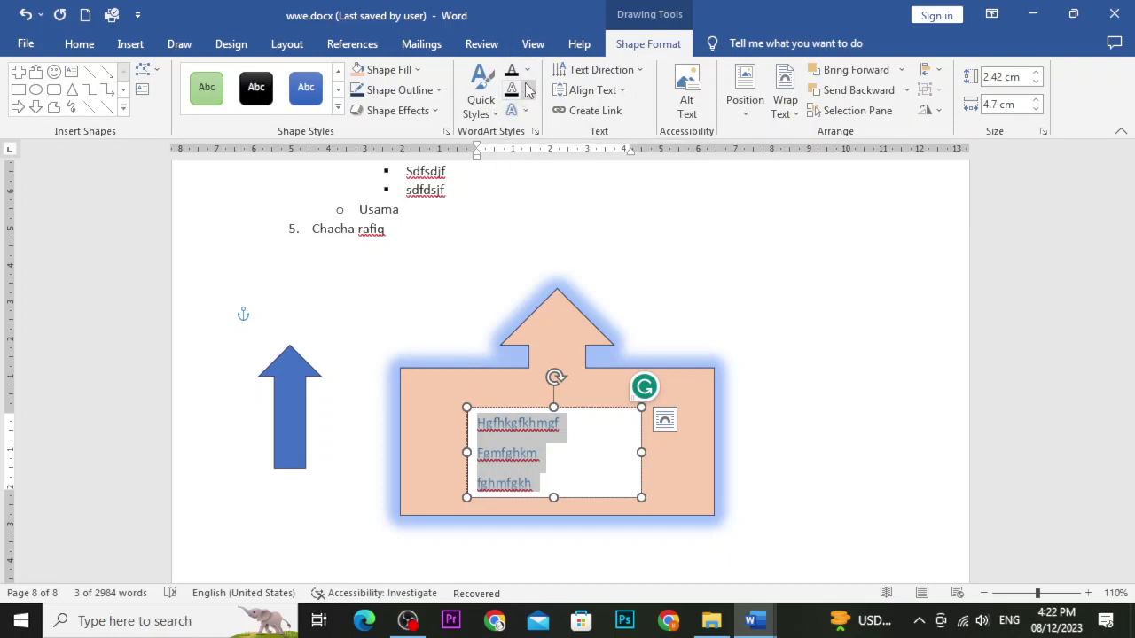
pyautogui.click(724, 330)
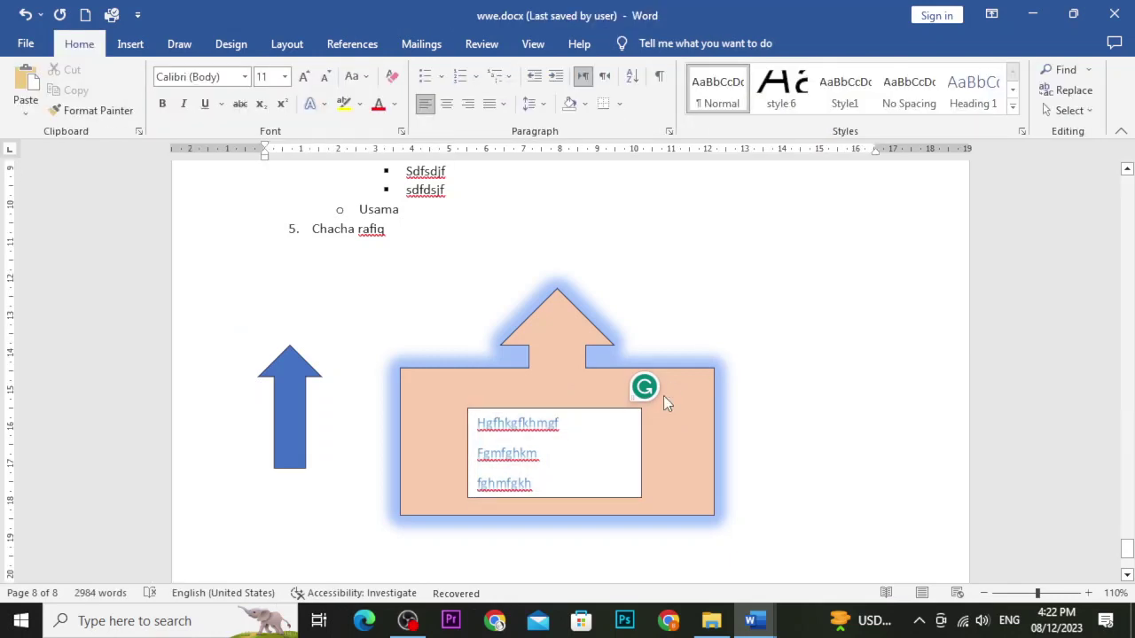
# Delete the second and third lines from the text box inside the callout
pyautogui.click(678, 426)
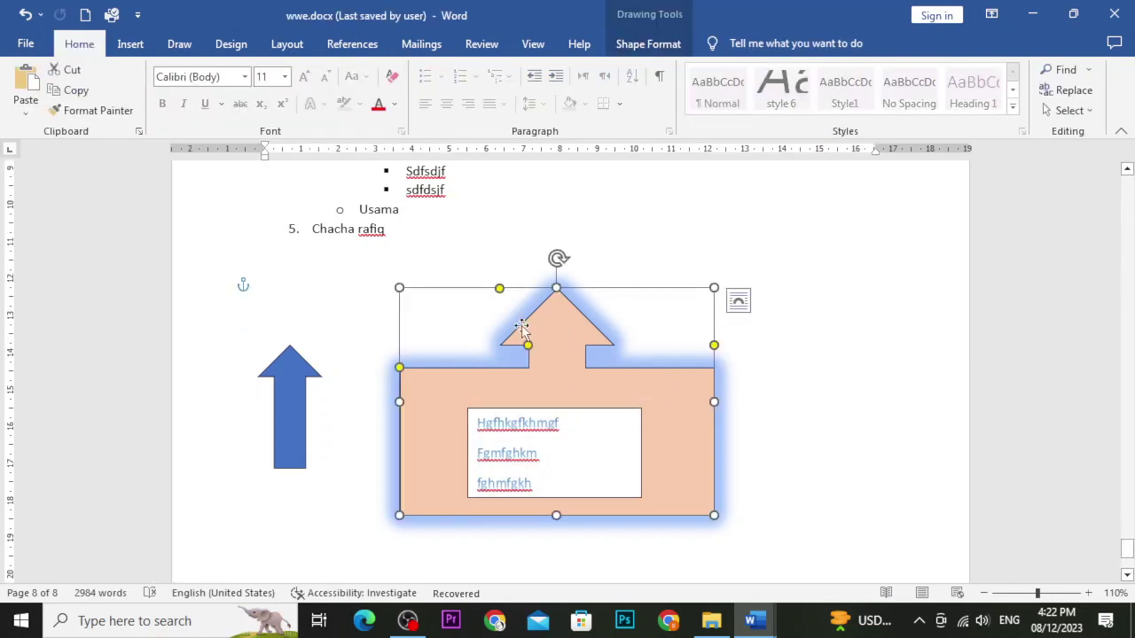
pyautogui.click(634, 42)
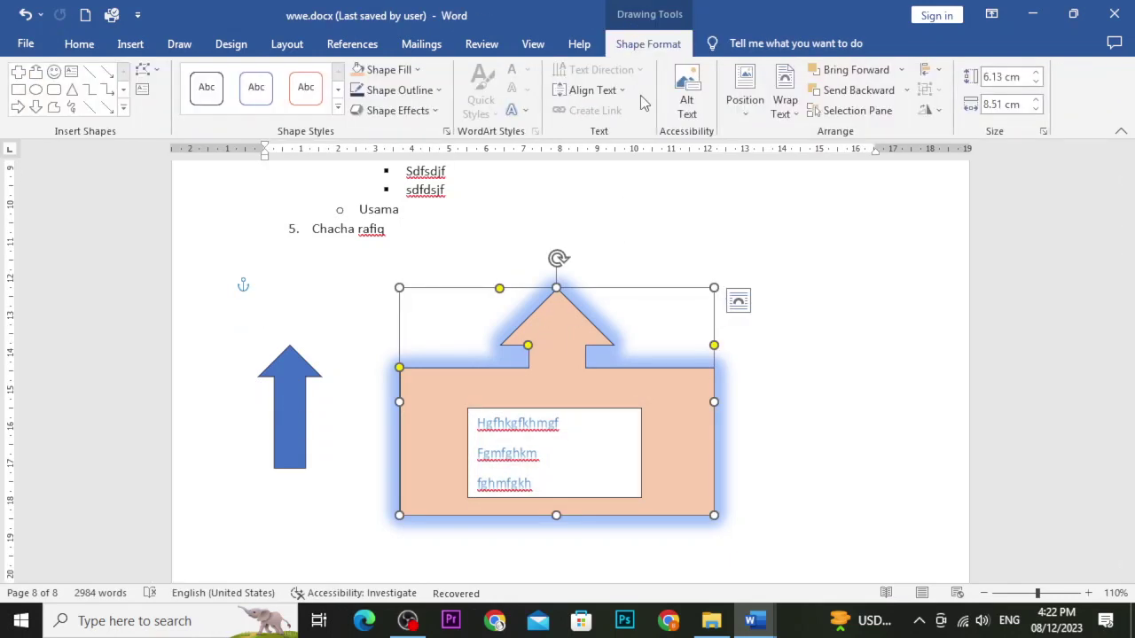
pyautogui.click(582, 411)
pyautogui.moveTo(555, 483); pyautogui.dragTo(499, 464)
pyautogui.press('Delete')
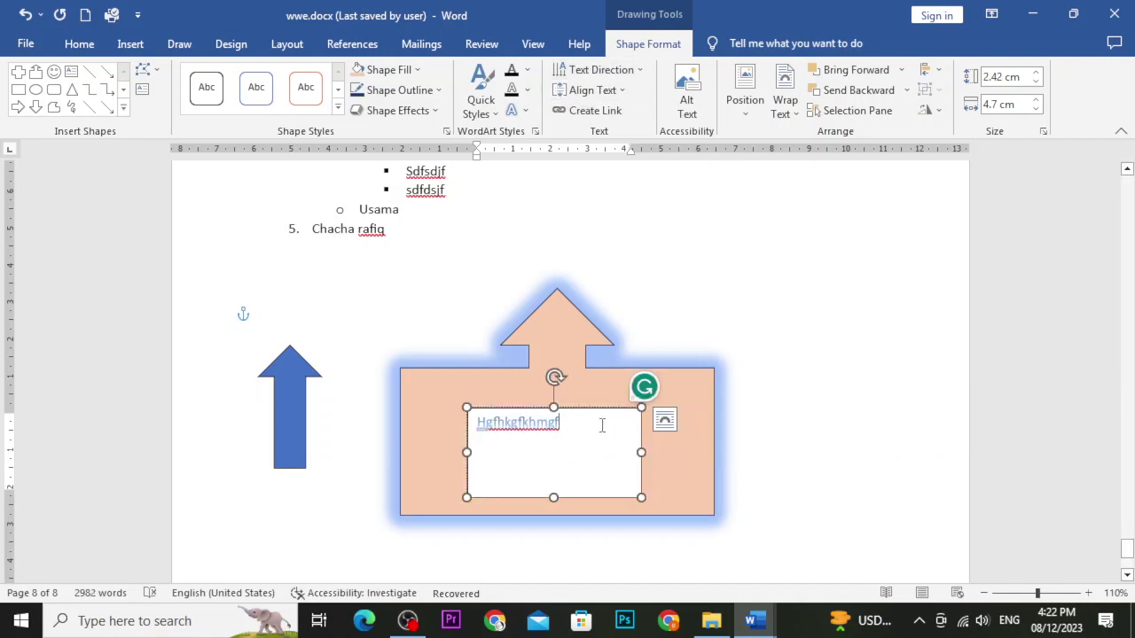
# Rotate all text in the text box by 270°
pyautogui.click(580, 407)
pyautogui.click(612, 71)
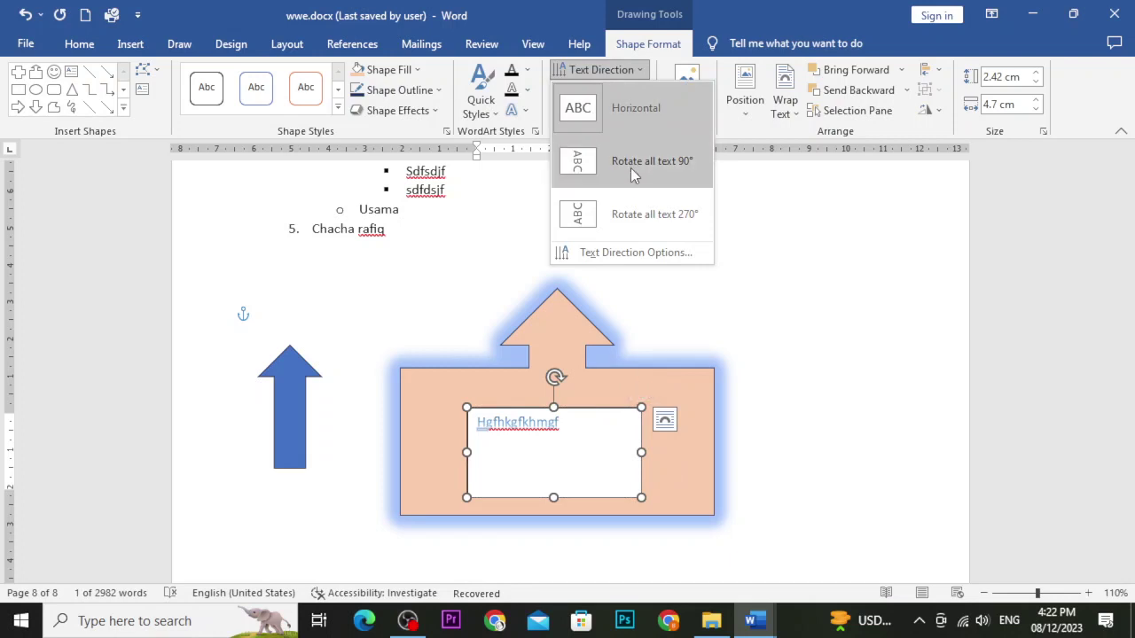
pyautogui.click(639, 219)
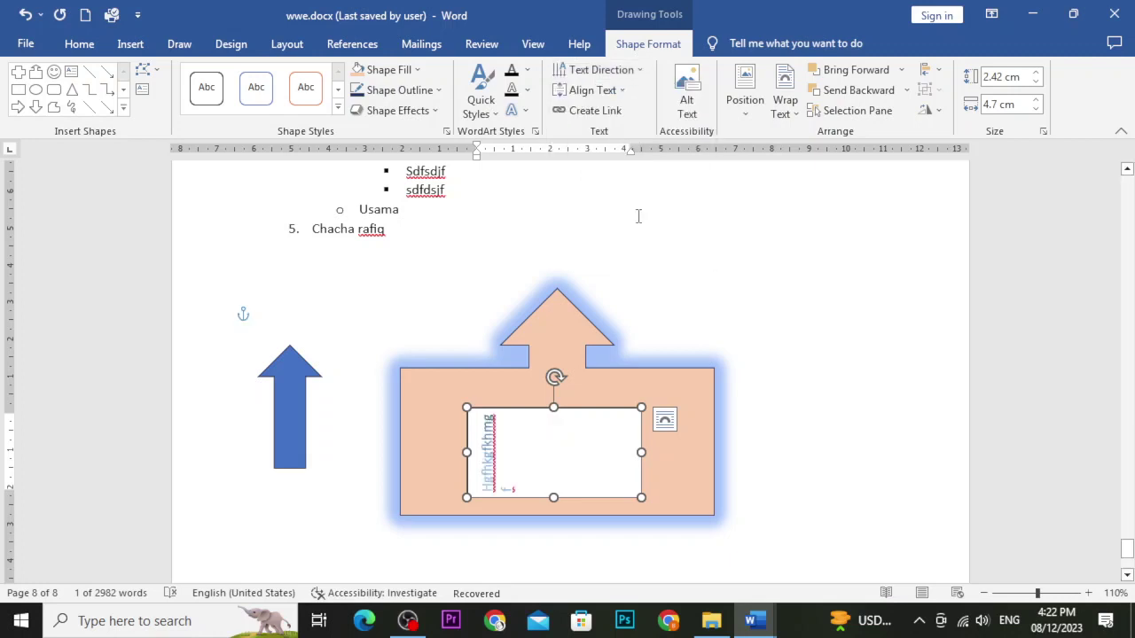
# Return the text box's text direction to horizontal through the direction options, and align the text vertically to the middle
pyautogui.click(599, 69)
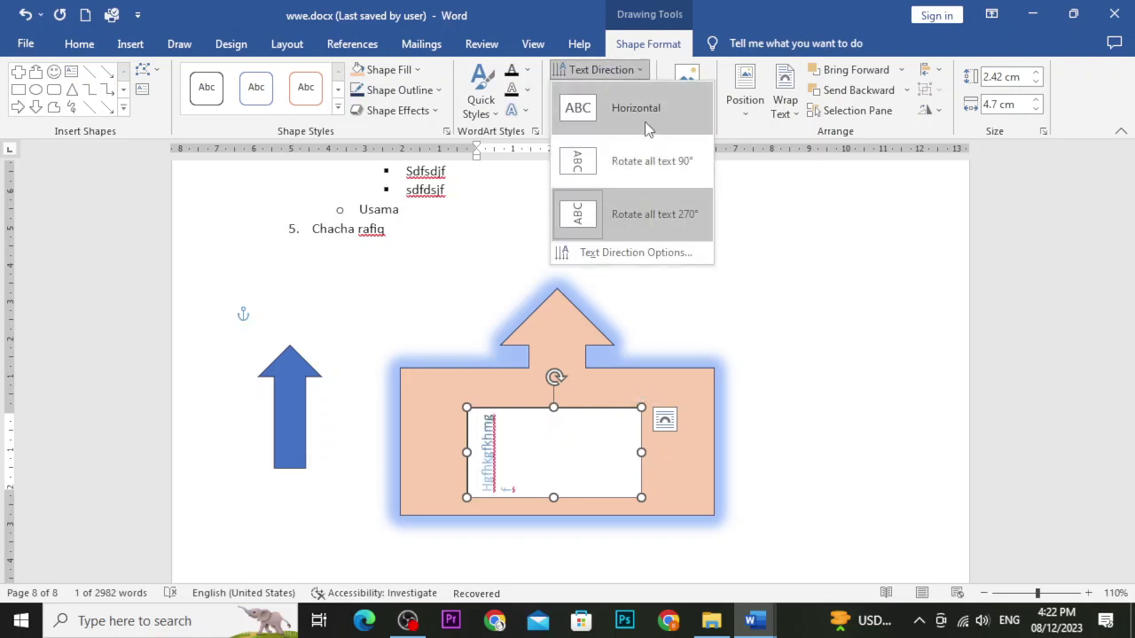
pyautogui.click(636, 253)
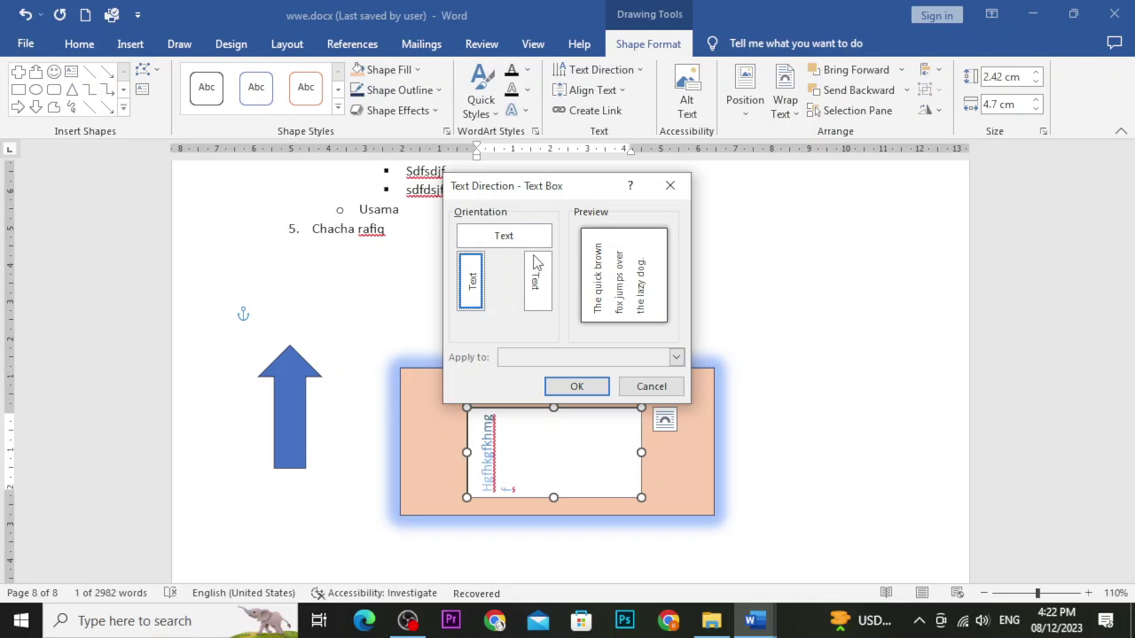
pyautogui.click(539, 289)
pyautogui.click(520, 236)
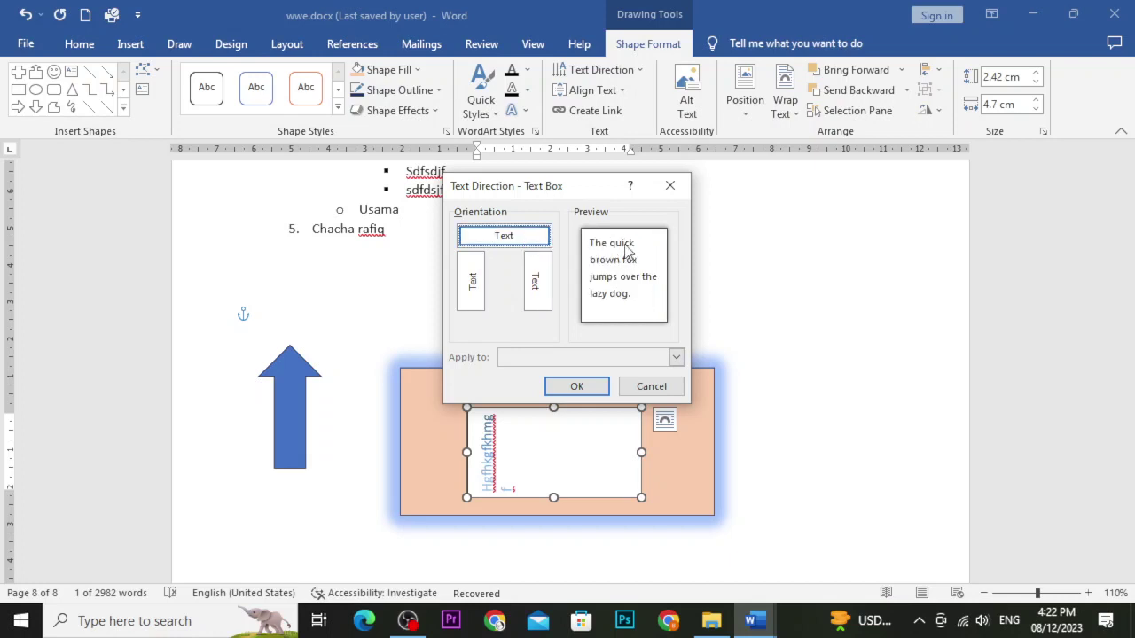
pyautogui.click(572, 388)
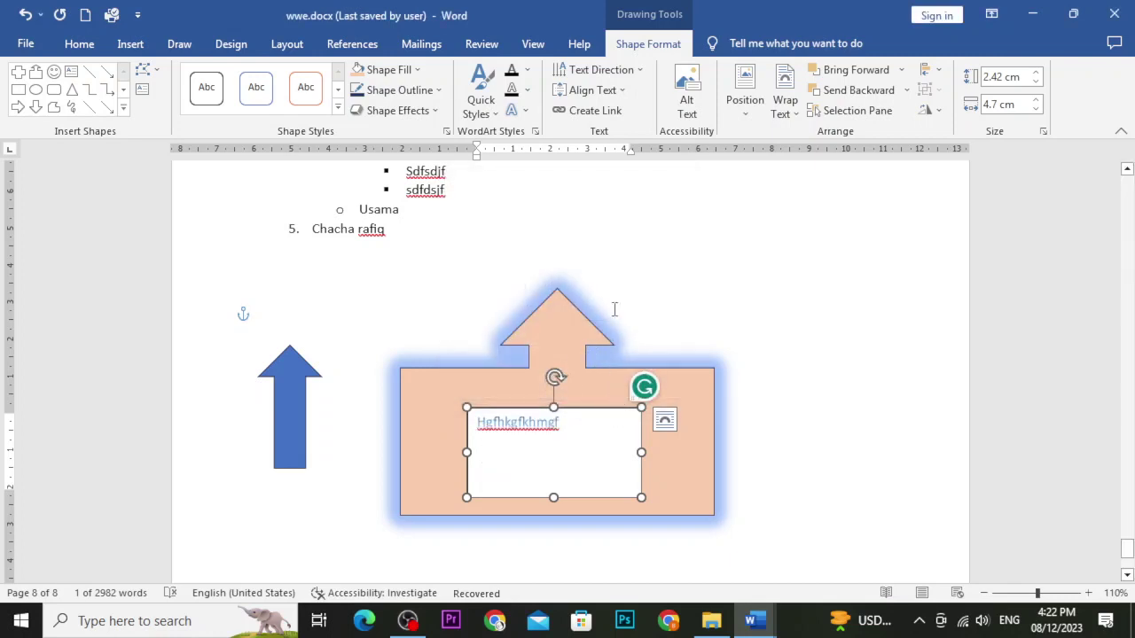
pyautogui.click(603, 93)
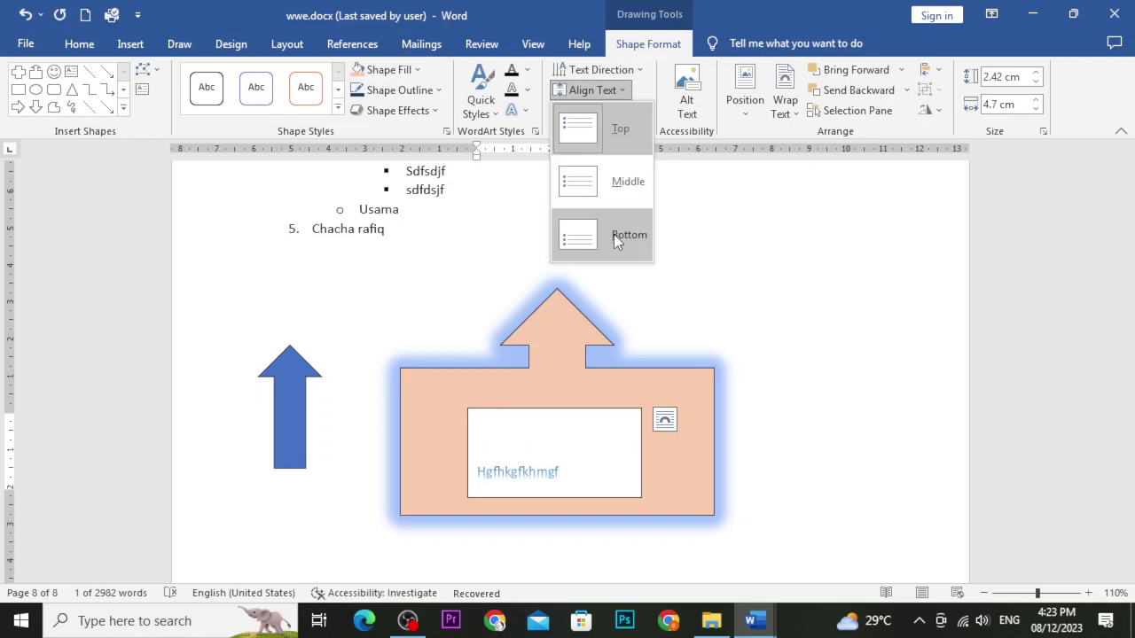
pyautogui.click(602, 190)
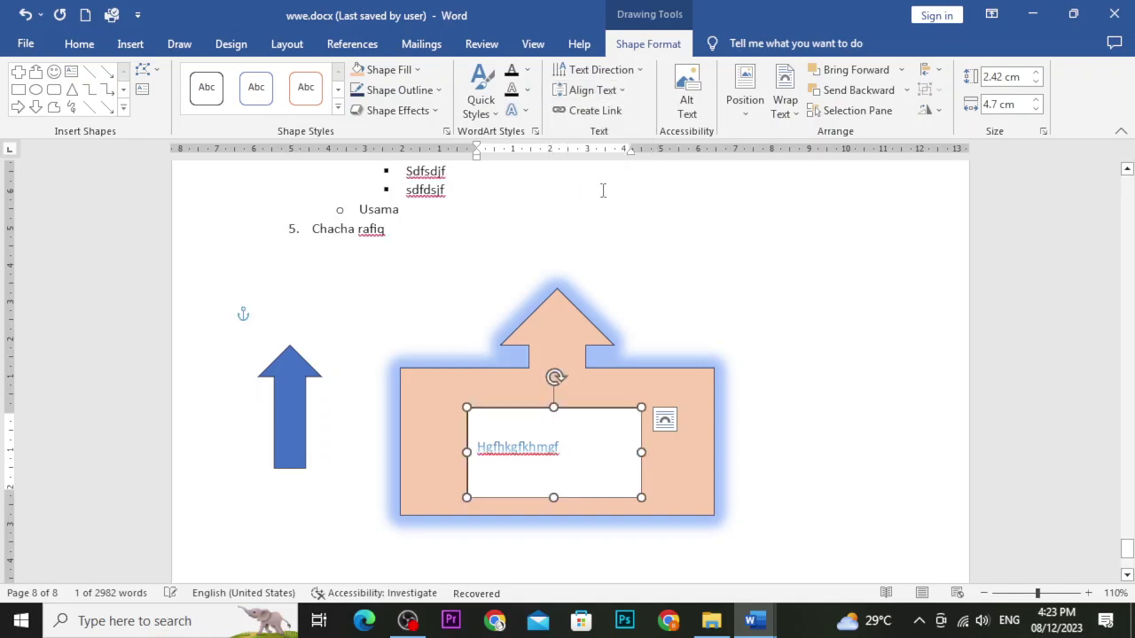
# Try to link the text box inside the callout to itself, and undo the middle alignment of its text
pyautogui.click(589, 115)
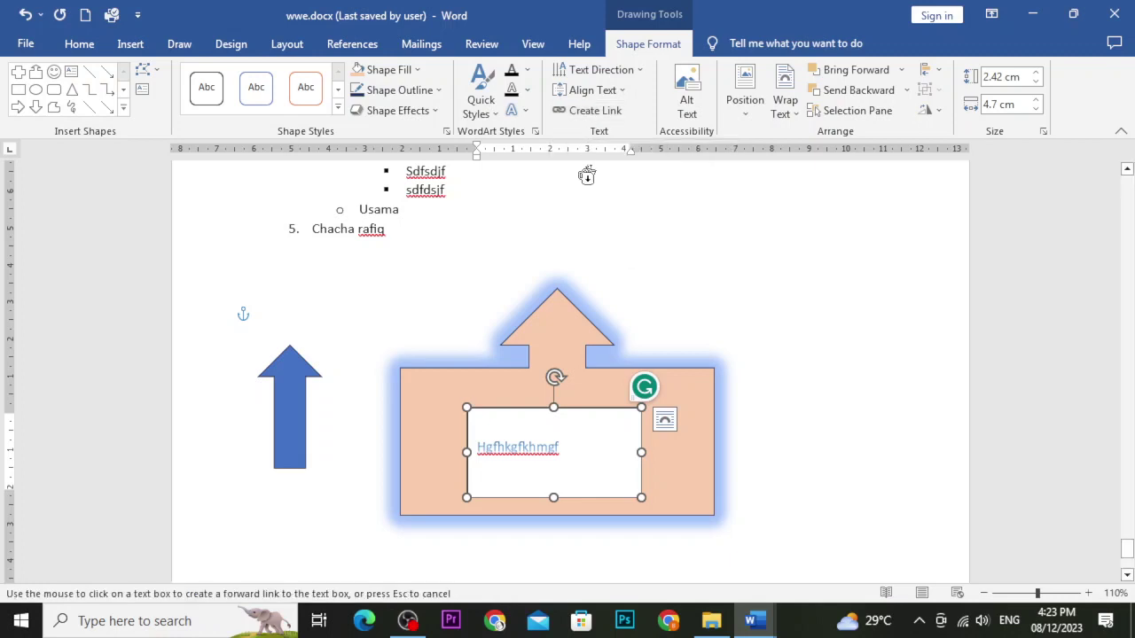
pyautogui.click(541, 455)
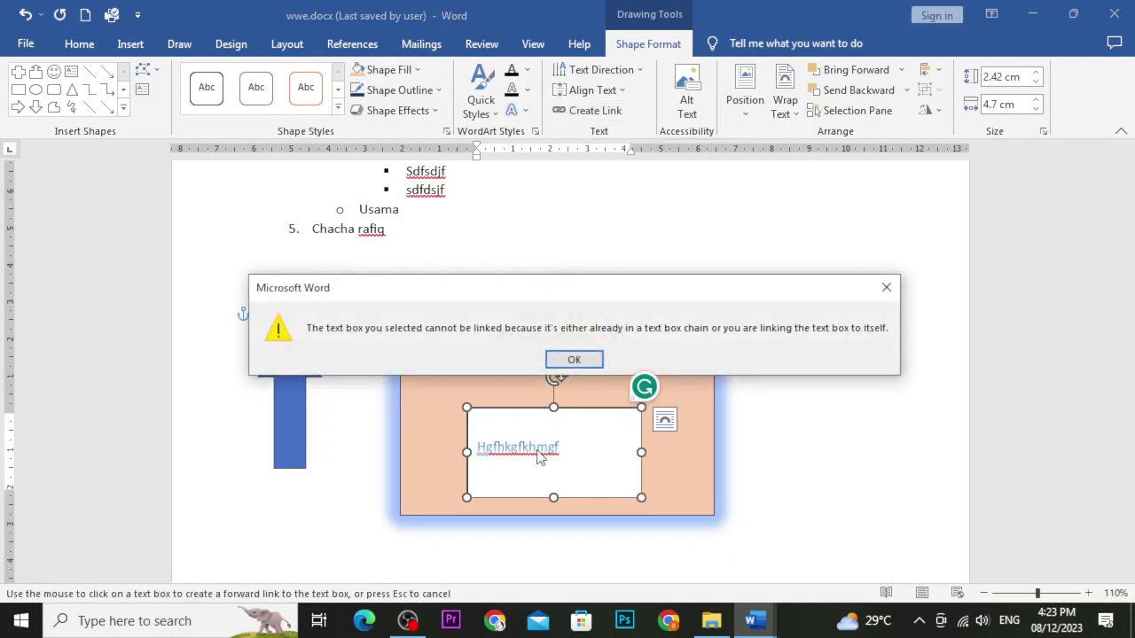
pyautogui.click(576, 360)
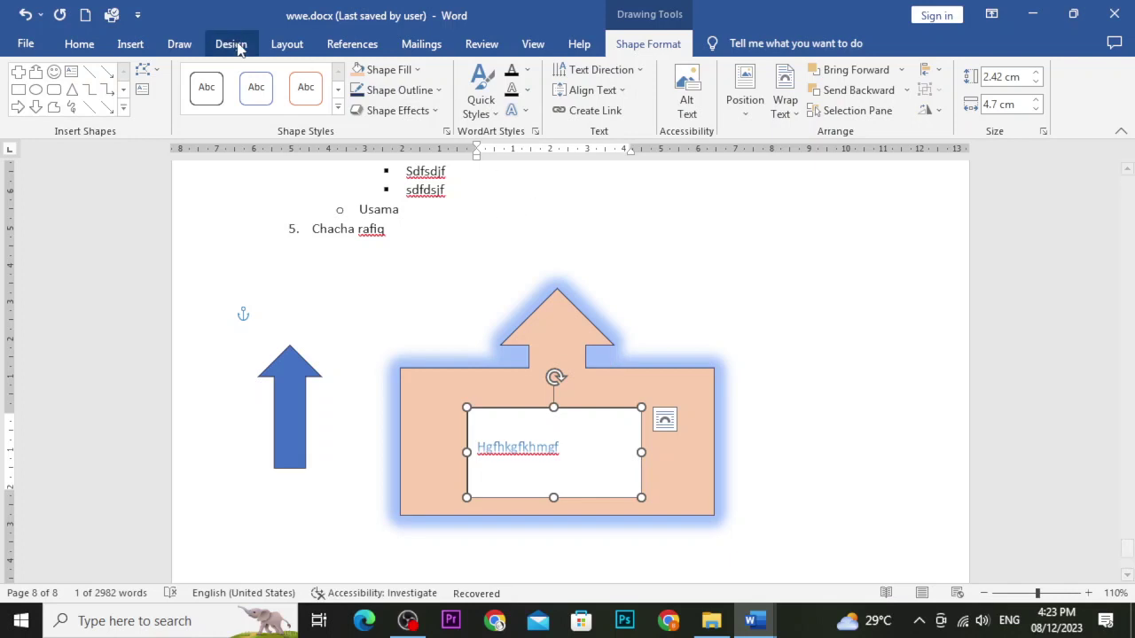
pyautogui.click(130, 43)
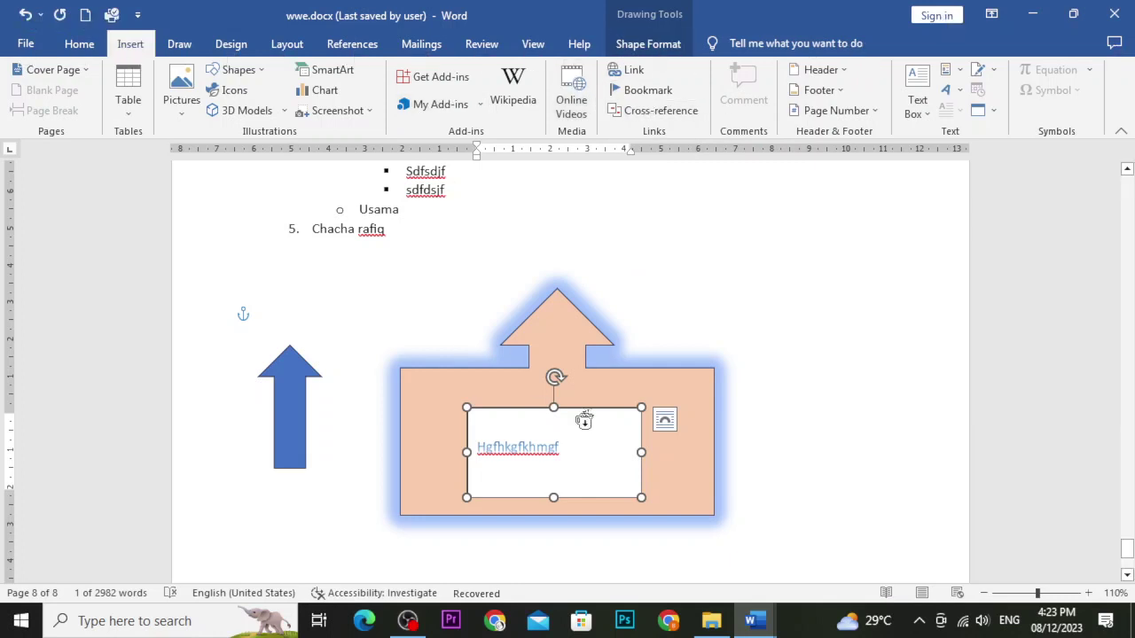
pyautogui.click(625, 450)
pyautogui.click(883, 291)
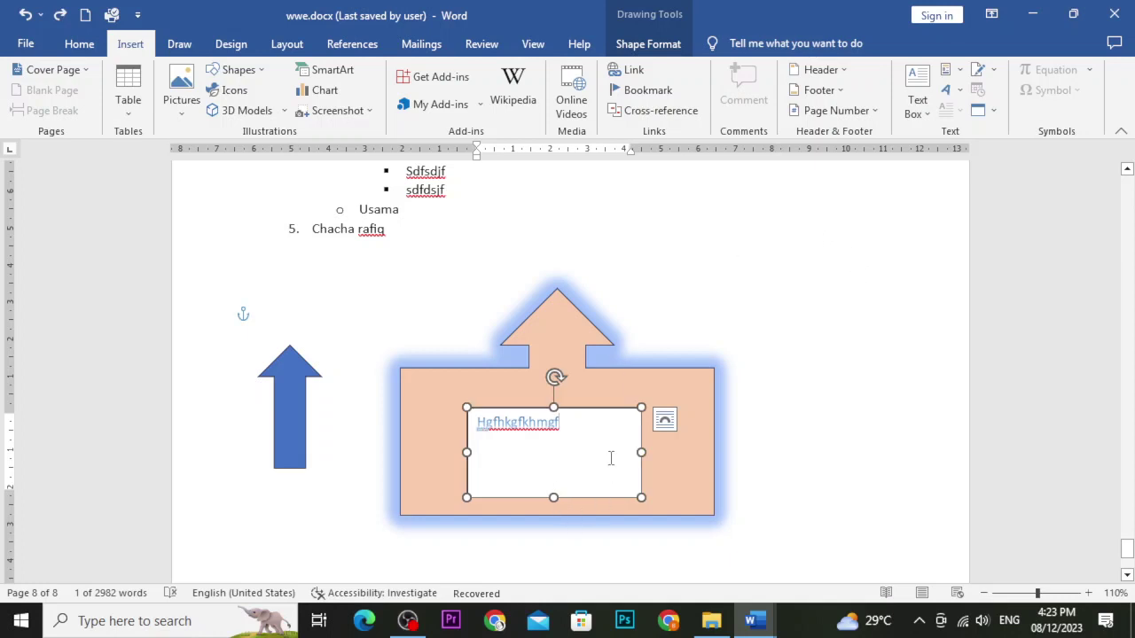
pyautogui.click(645, 49)
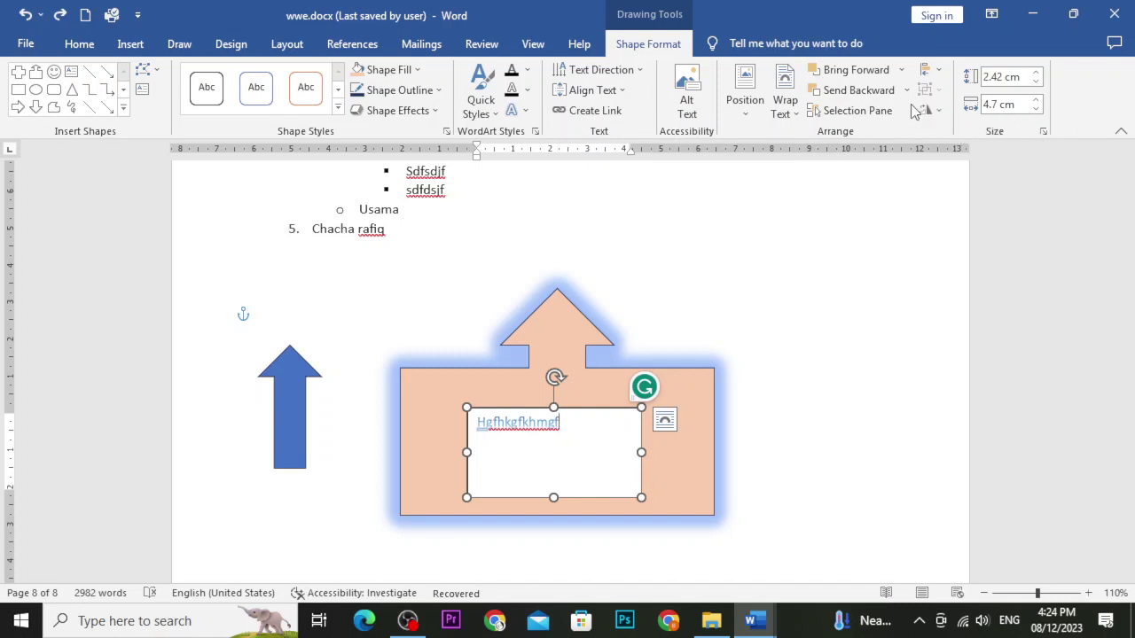
pyautogui.click(796, 276)
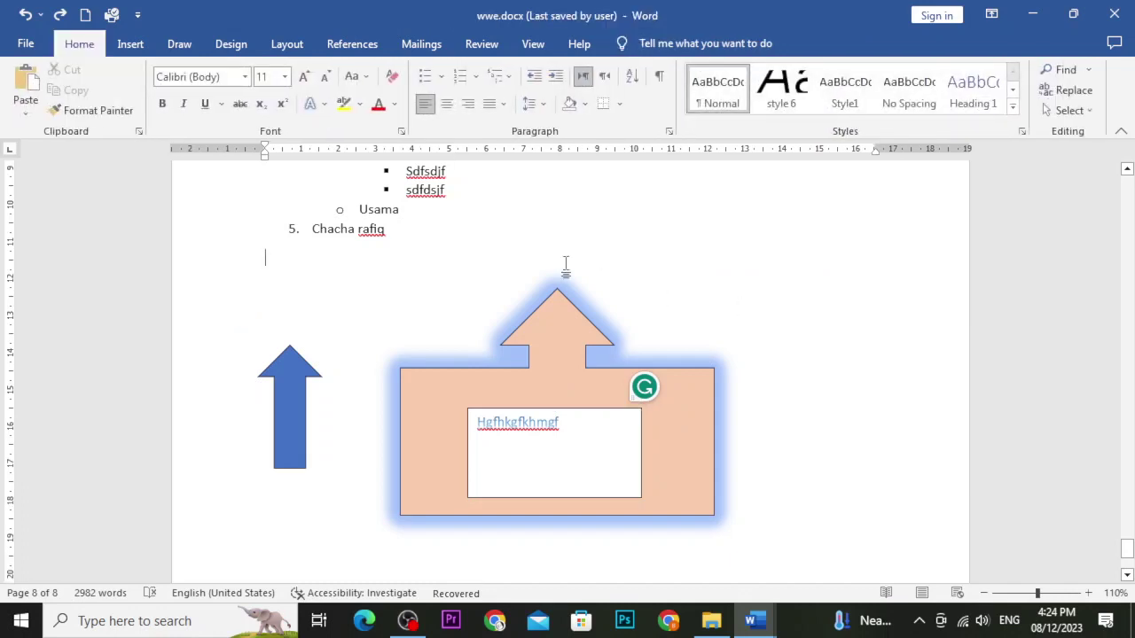
pyautogui.click(130, 43)
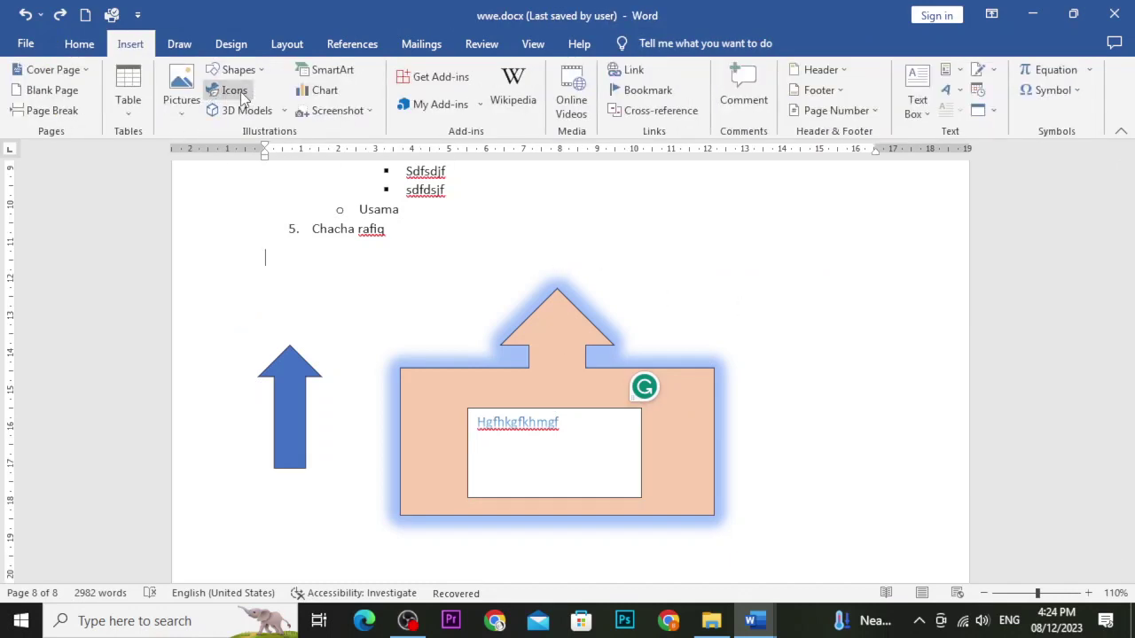
pyautogui.click(180, 44)
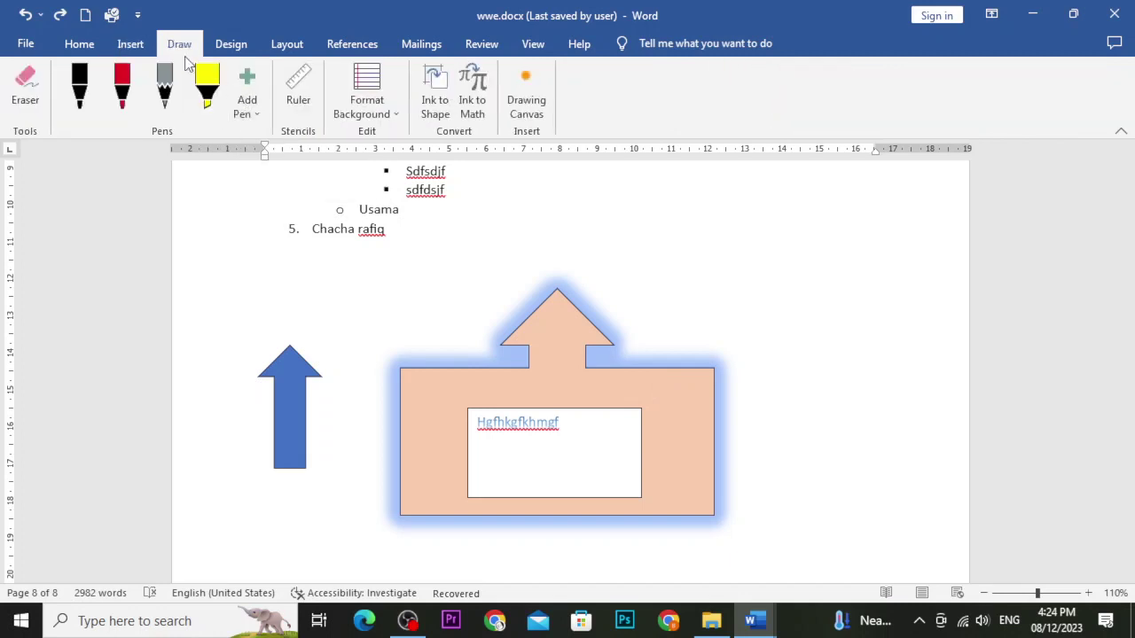
pyautogui.click(132, 45)
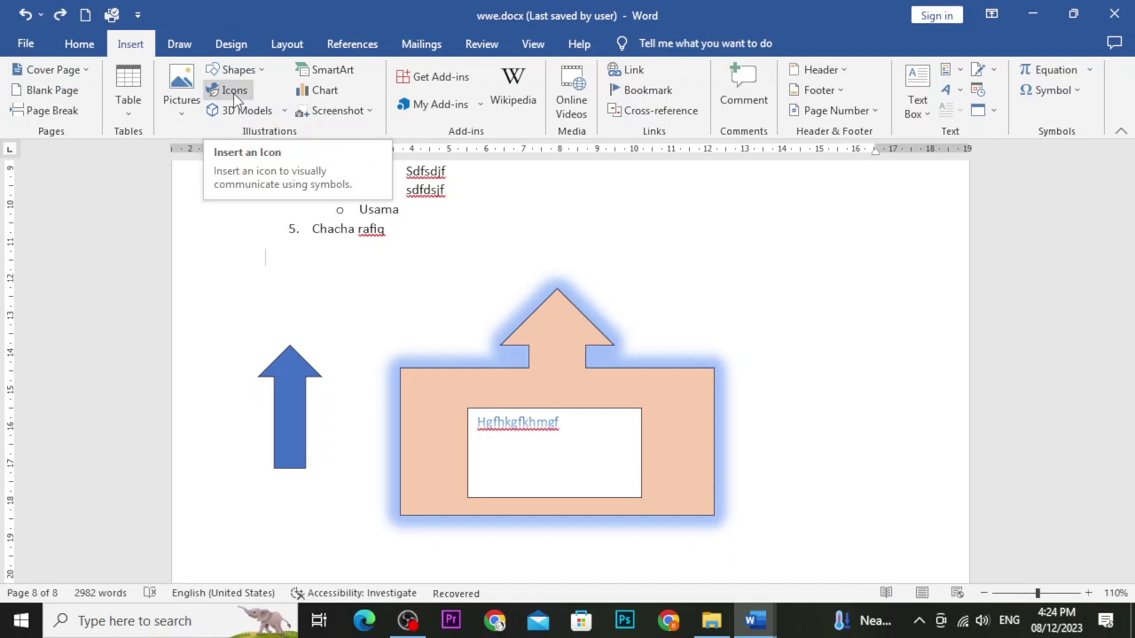
pyautogui.scroll(-4, 466, 172)
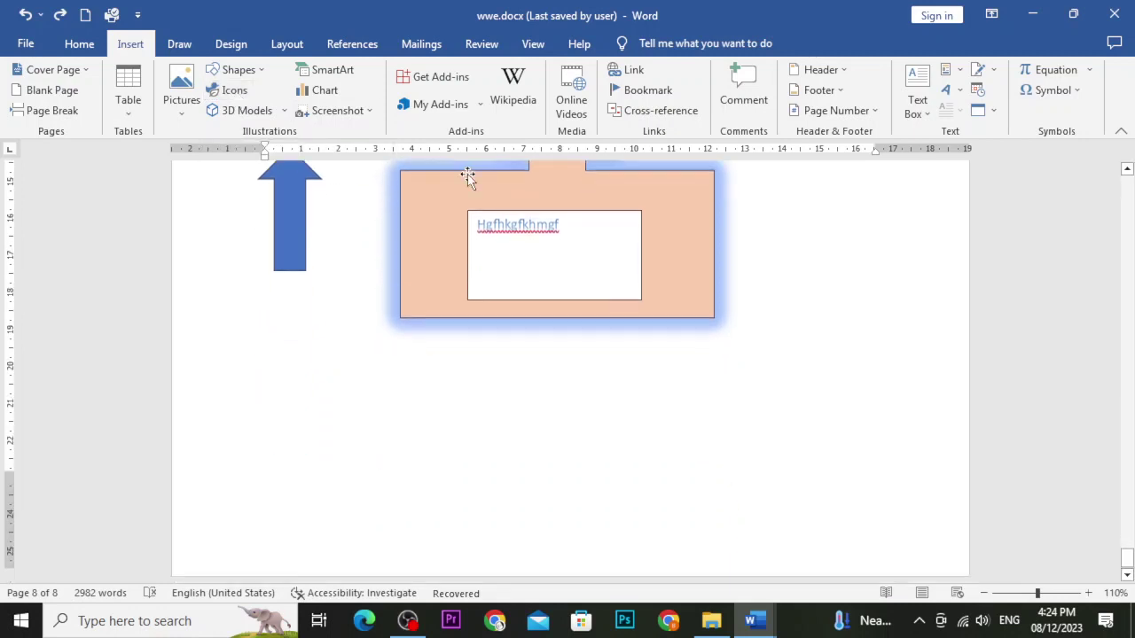
# Add six blank lines between the end of the numbered list and the arrow shapes
pyautogui.scroll(2, 337, 367)
pyautogui.scroll(3, 302, 302)
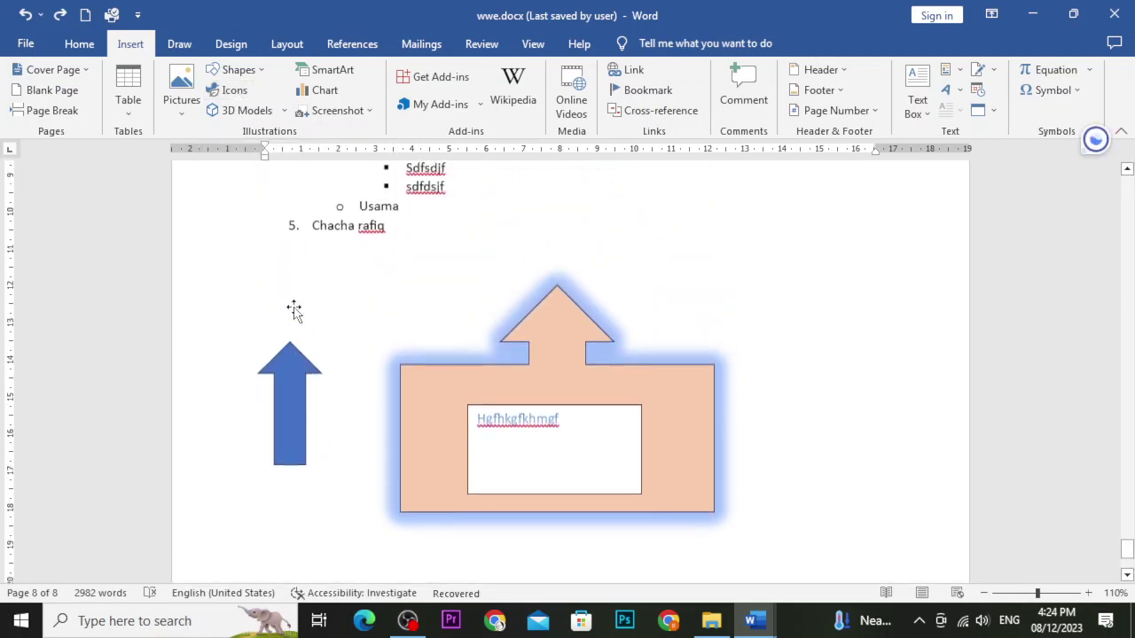
pyautogui.click(311, 258)
pyautogui.press('Return')
pyautogui.press('Return')
pyautogui.press('Return')
pyautogui.press('Return')
pyautogui.press('Return')
pyautogui.press('Return')
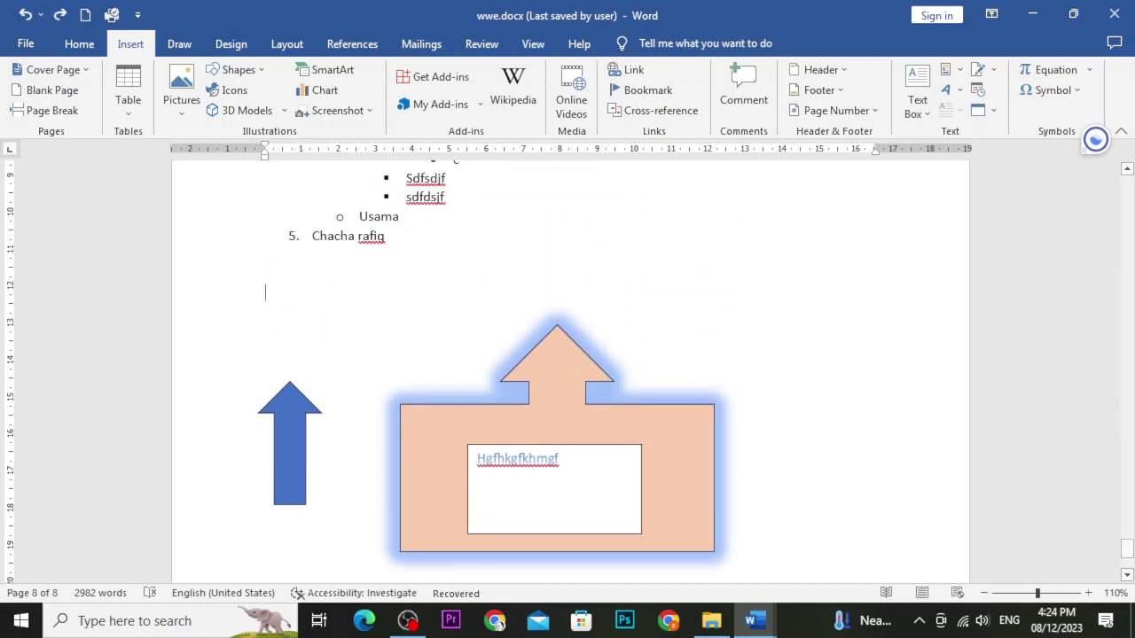
# Insert the light bulb icon from the Analytics category on a blank line below the numbered list
pyautogui.click(324, 306)
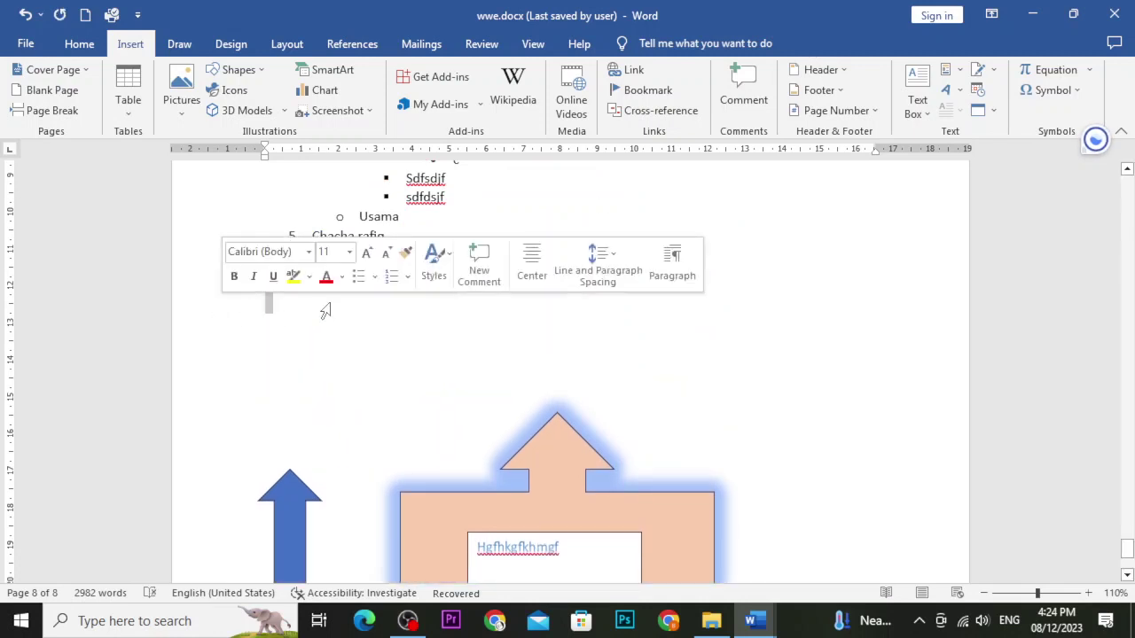
pyautogui.click(227, 92)
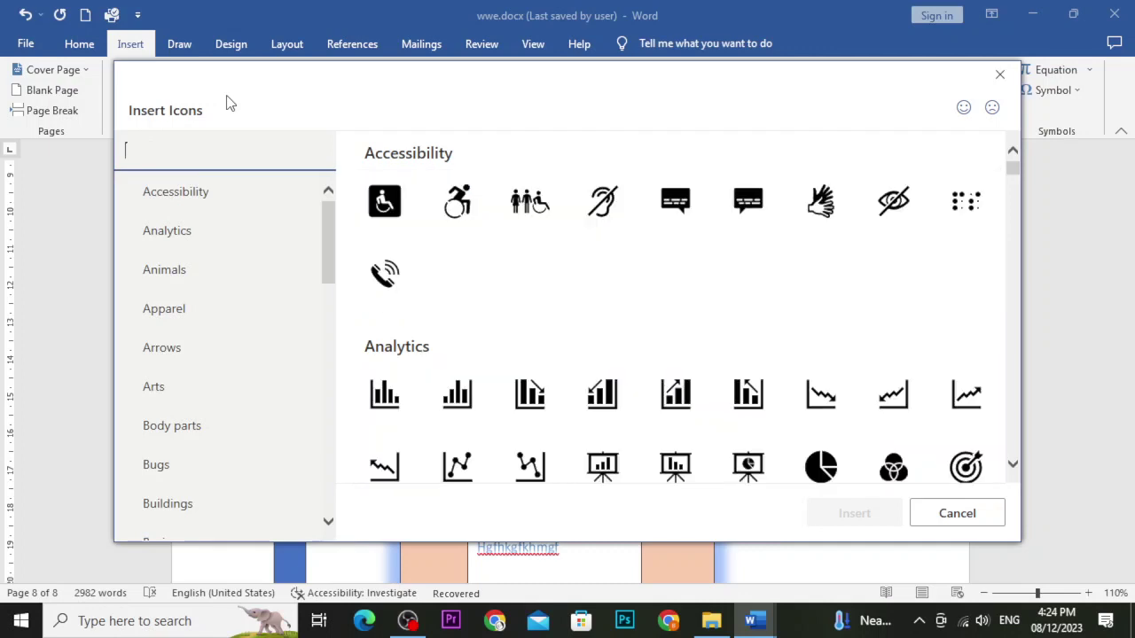
pyautogui.scroll(-1, 568, 362)
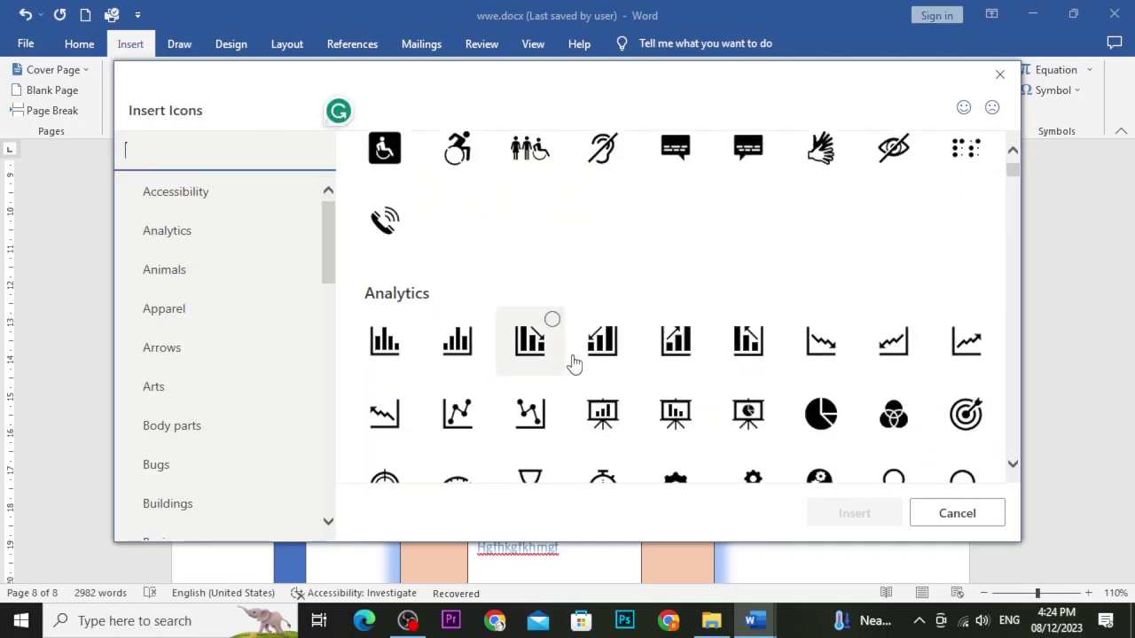
pyautogui.scroll(-1, 727, 380)
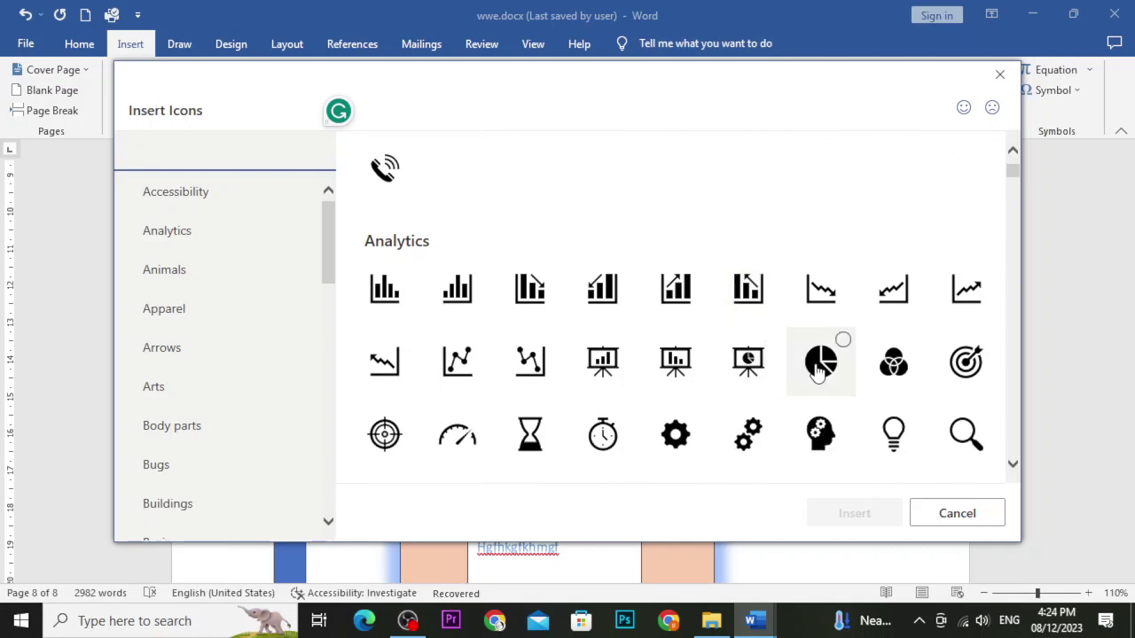
pyautogui.scroll(-1, 884, 434)
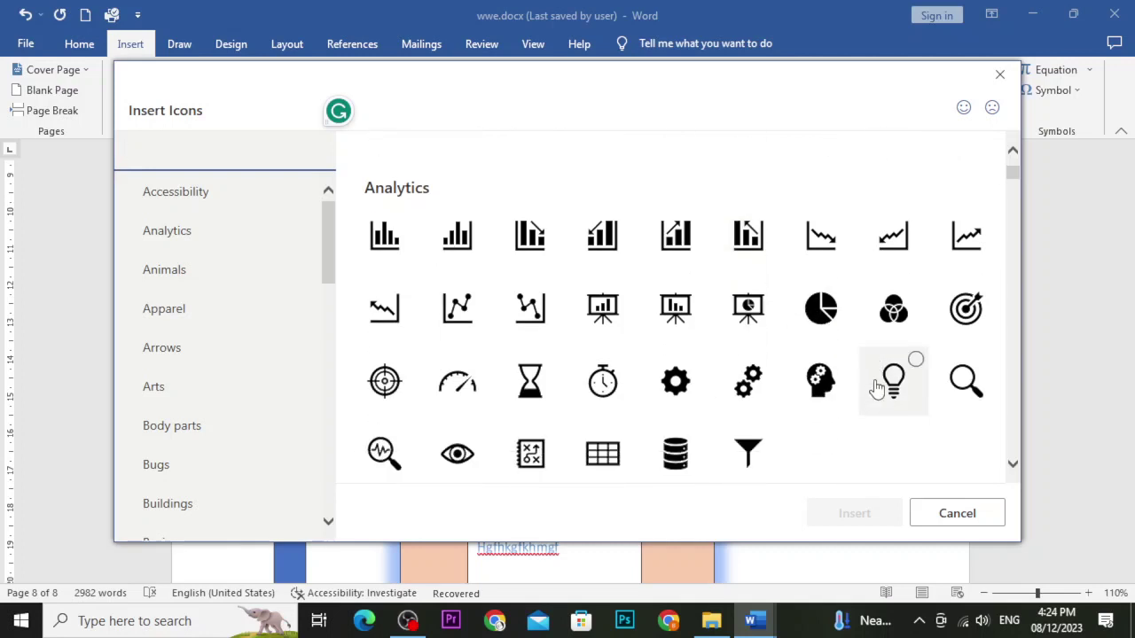
pyautogui.click(889, 390)
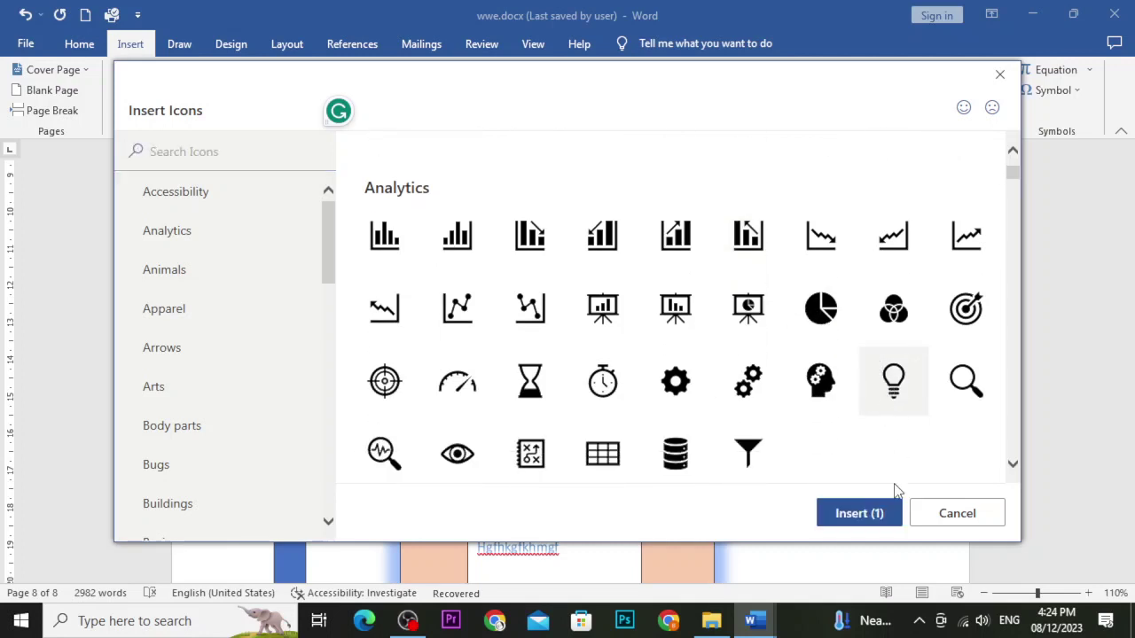
pyautogui.click(857, 516)
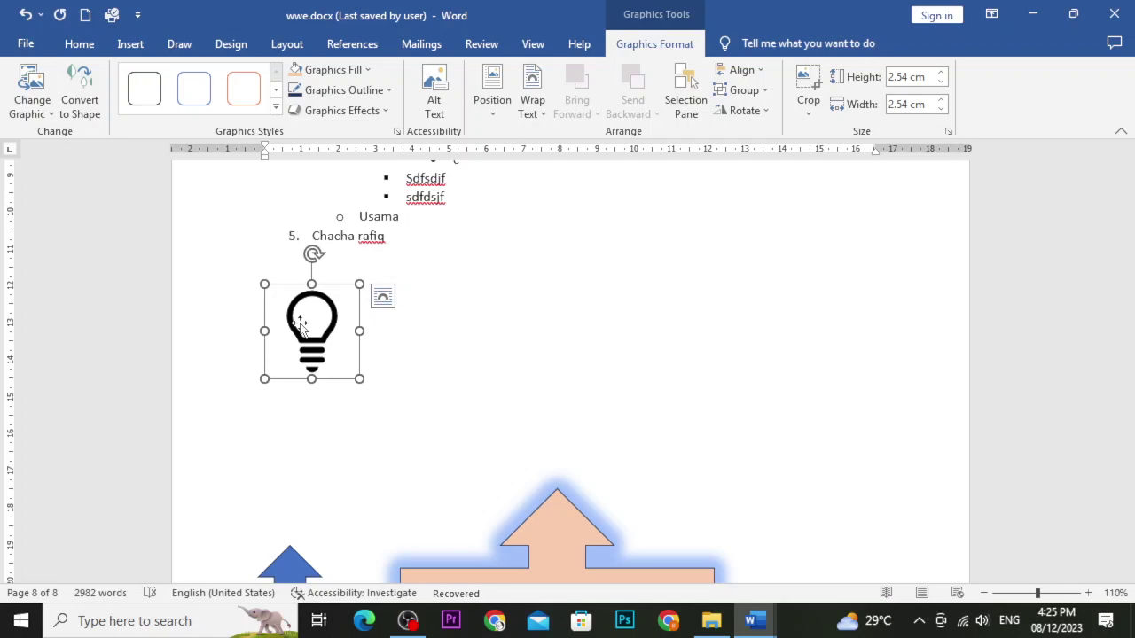
# Add three tab spaces after the light bulb icon on the same line
pyautogui.click(443, 374)
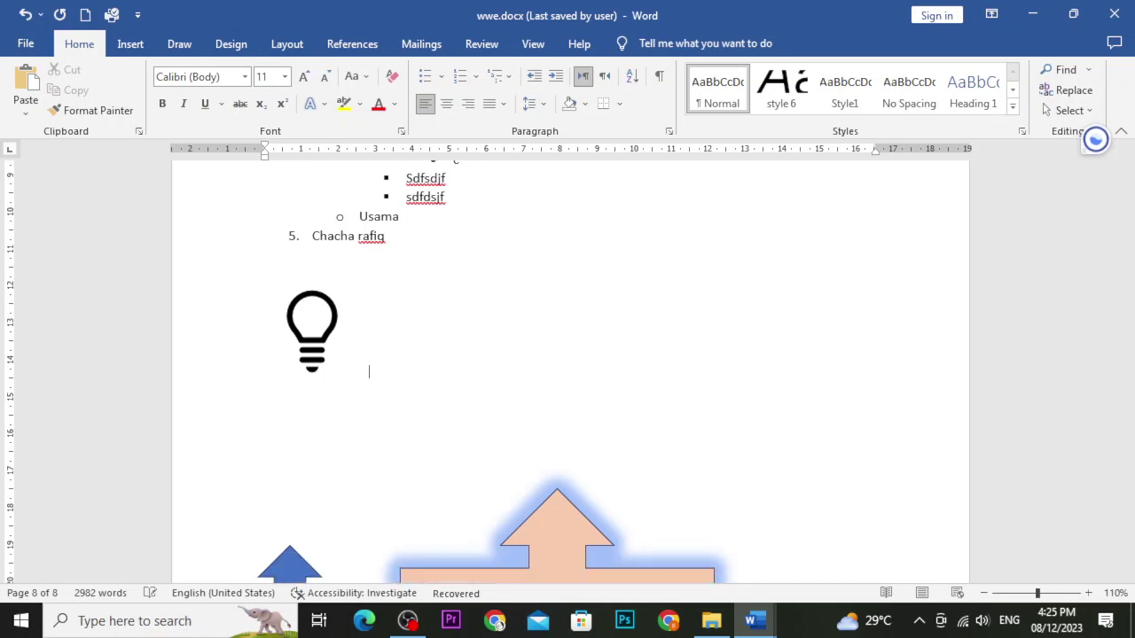
pyautogui.press('Tab')
pyautogui.press('Tab')
pyautogui.press('Tab')
# Search the stock 3D model library for "computer"
pyautogui.click(133, 45)
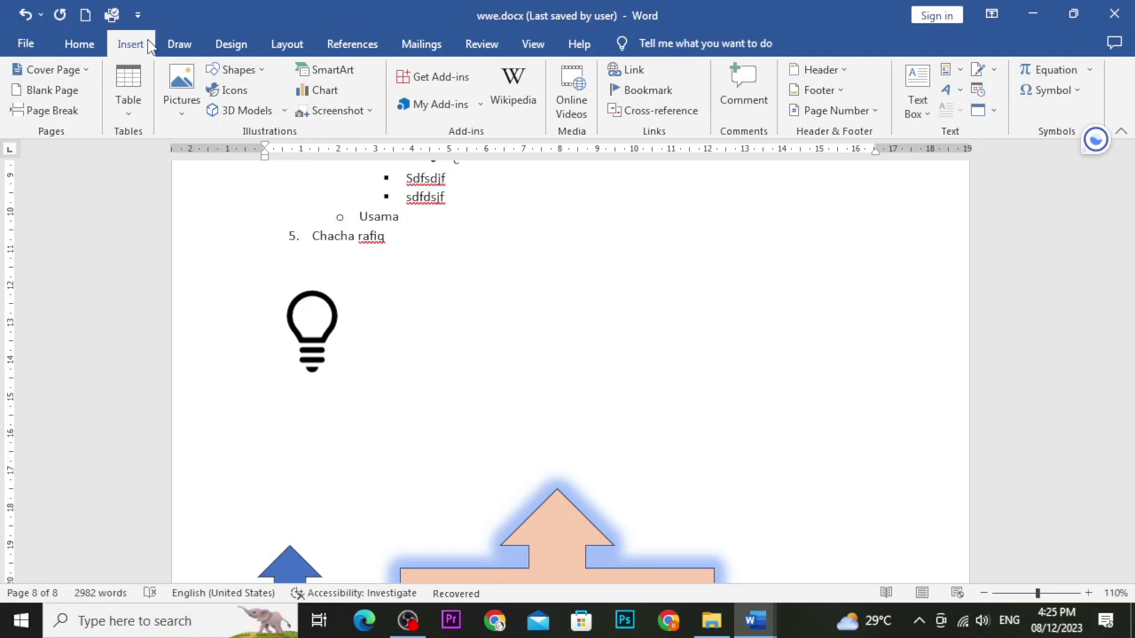
pyautogui.click(285, 111)
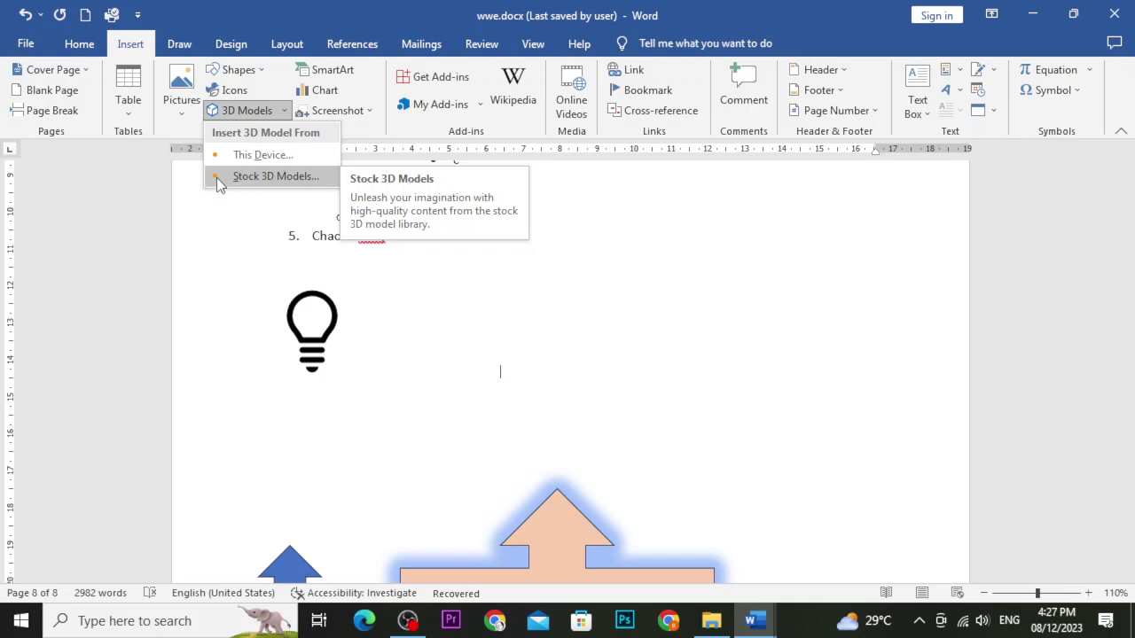
pyautogui.click(218, 183)
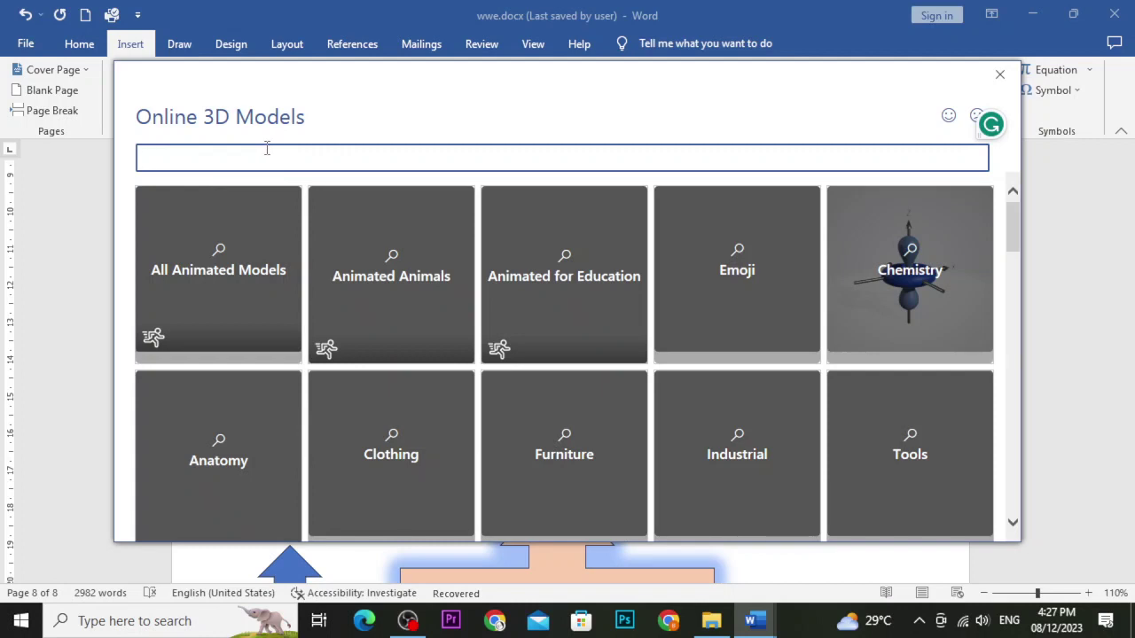
pyautogui.write('comp')
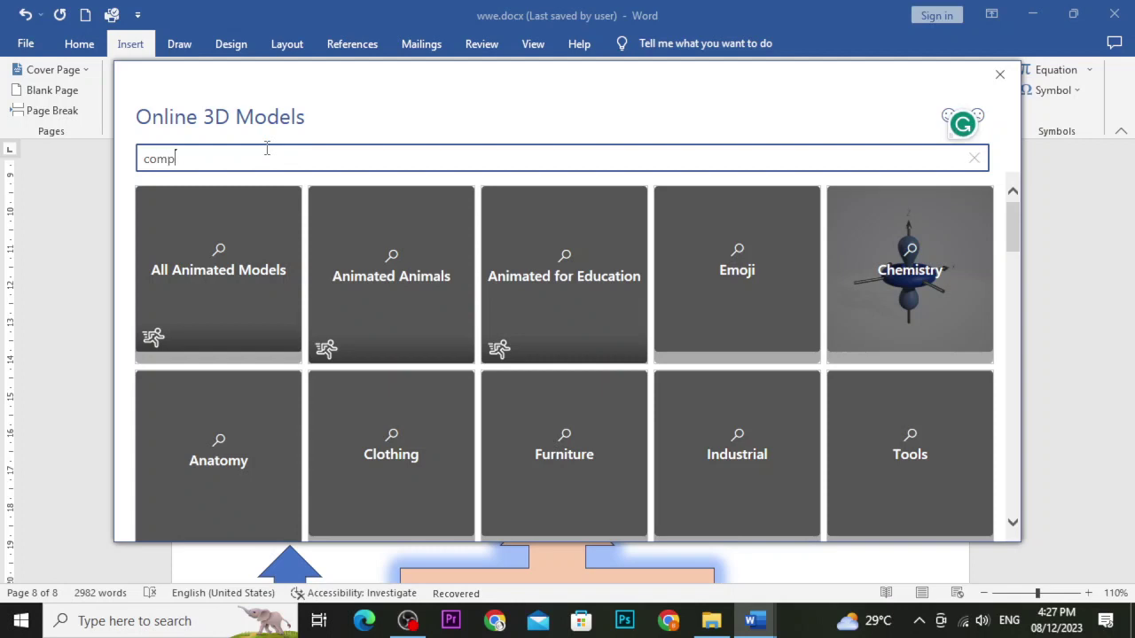
pyautogui.write('uter')
pyautogui.press('Return')
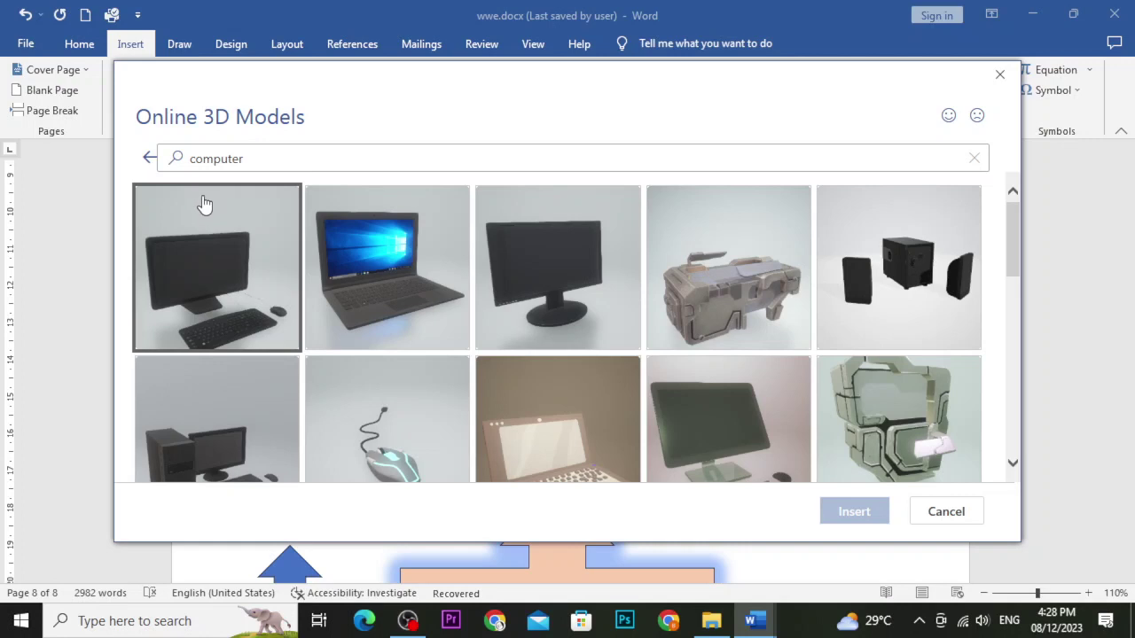
pyautogui.click(203, 167)
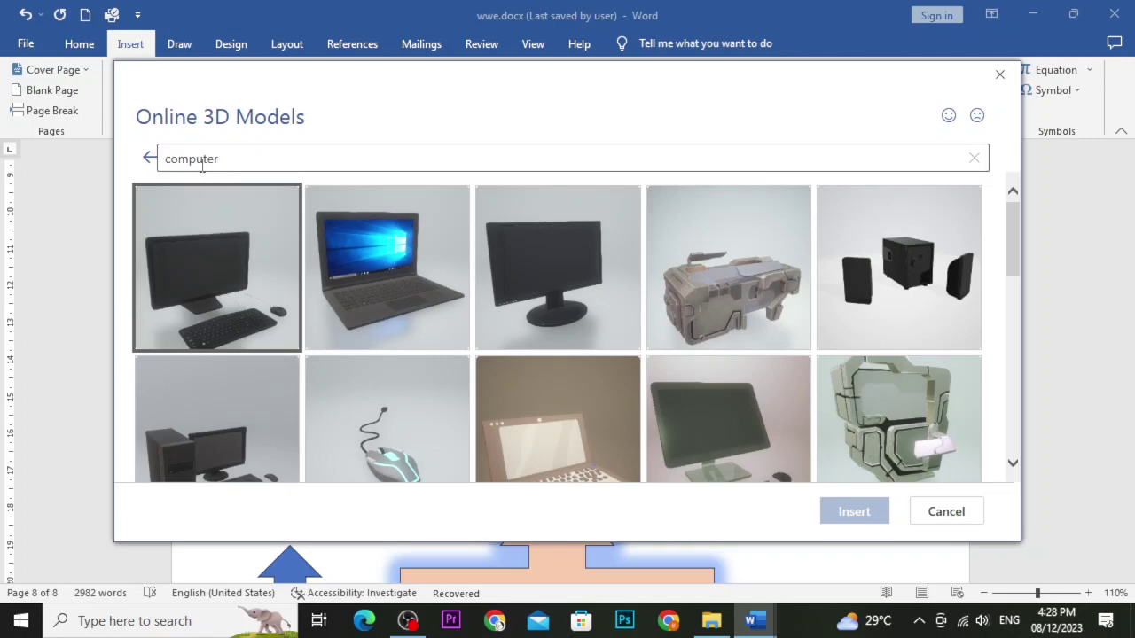
pyautogui.hotkey('alt', 'Tab')
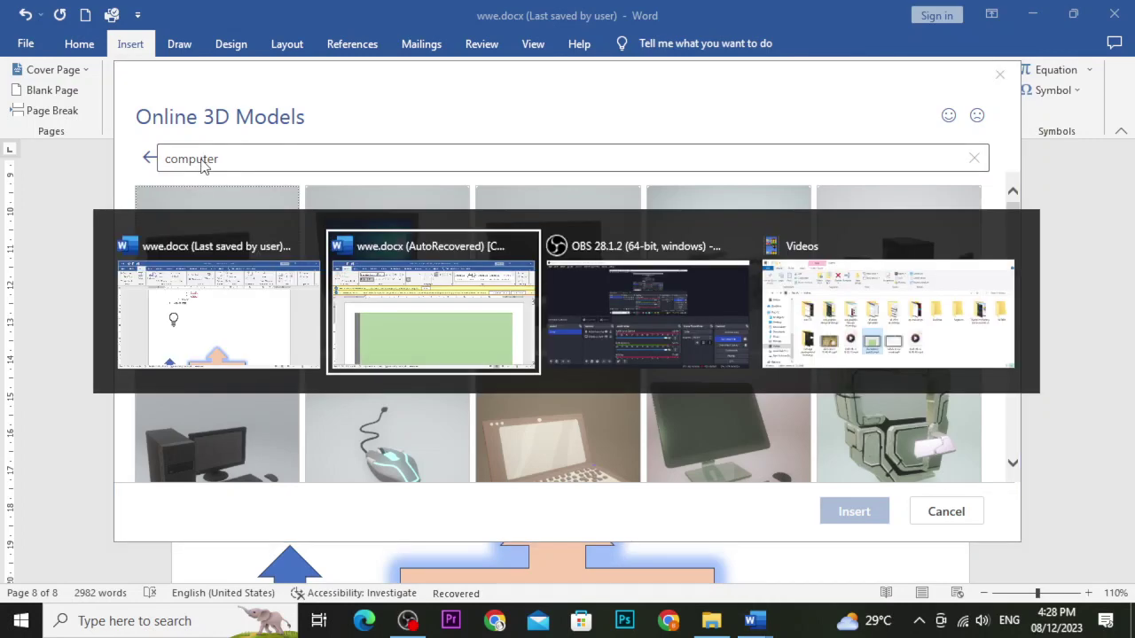
pyautogui.hotkey('alt', 'Tab')
pyautogui.press('Tab')
pyautogui.hotkey('alt', 'Tab')
pyautogui.hotkey('alt', 'Tab')
pyautogui.hotkey('alt', 'Tab')
pyautogui.hotkey('alt', 'Tab')
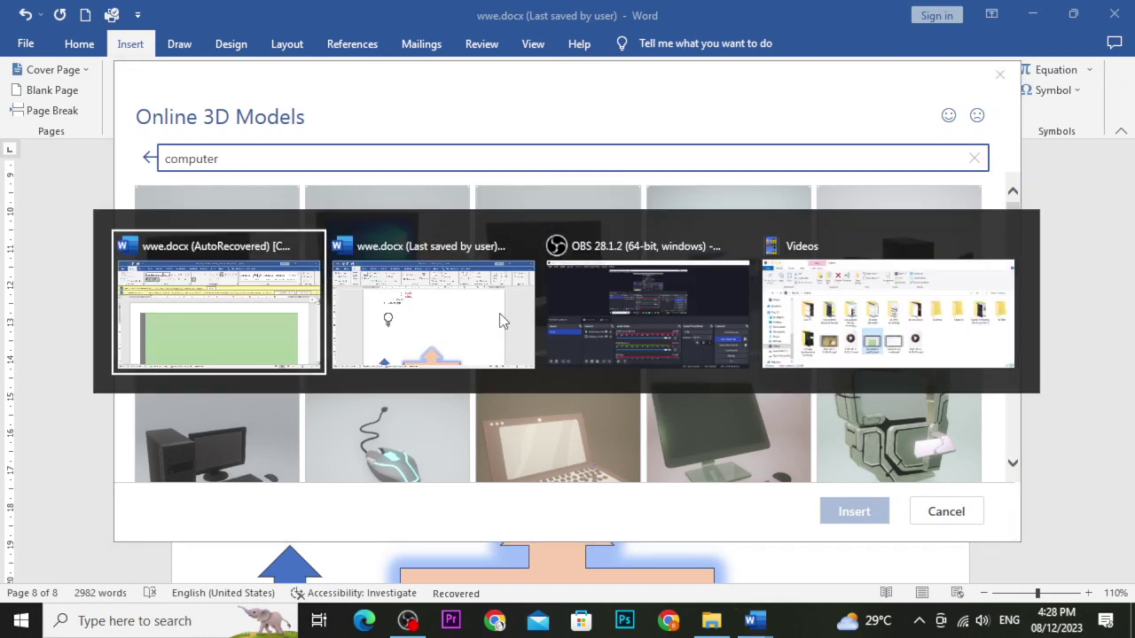